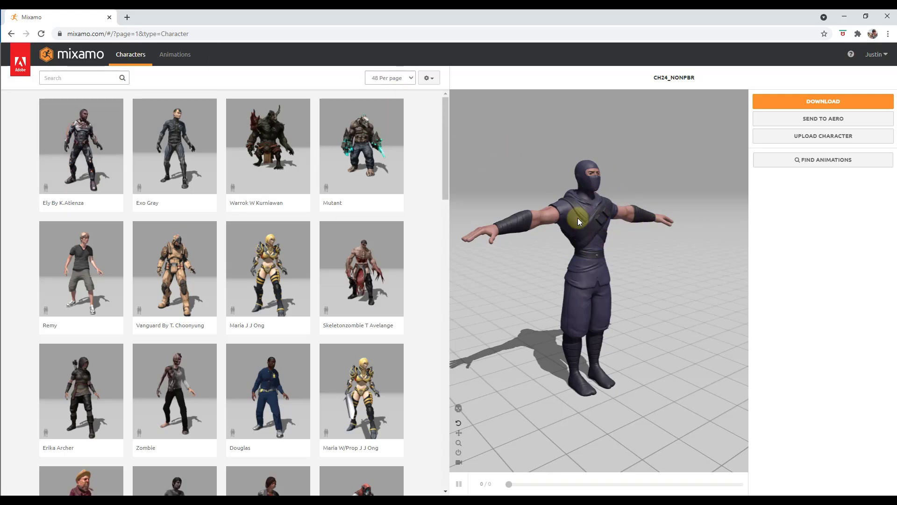
Step: Load the Ninja character from the character library, confirming the replacement of the previous character
mouse_move(629, 232)
mouse_down()
mouse_move(602, 225)
mouse_move(629, 232)
mouse_up()
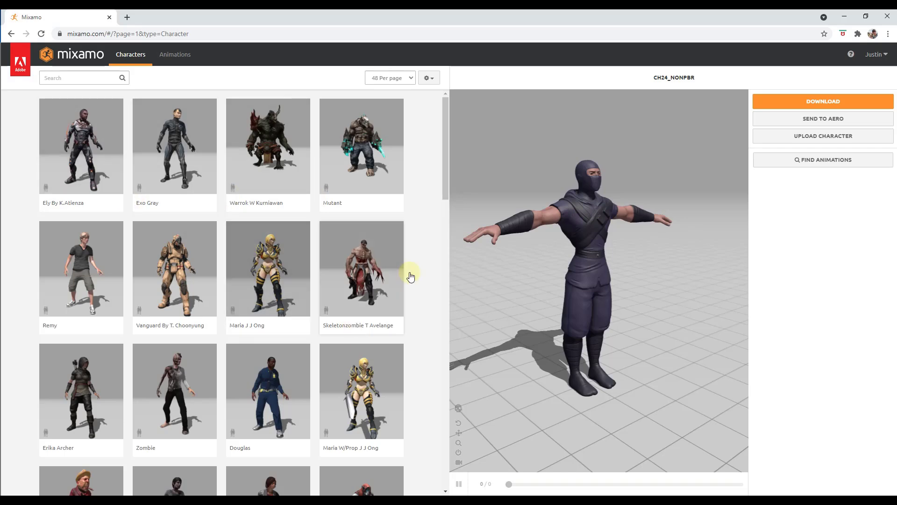
scroll(437, 193, down, 6)
scroll(423, 202, down, 5)
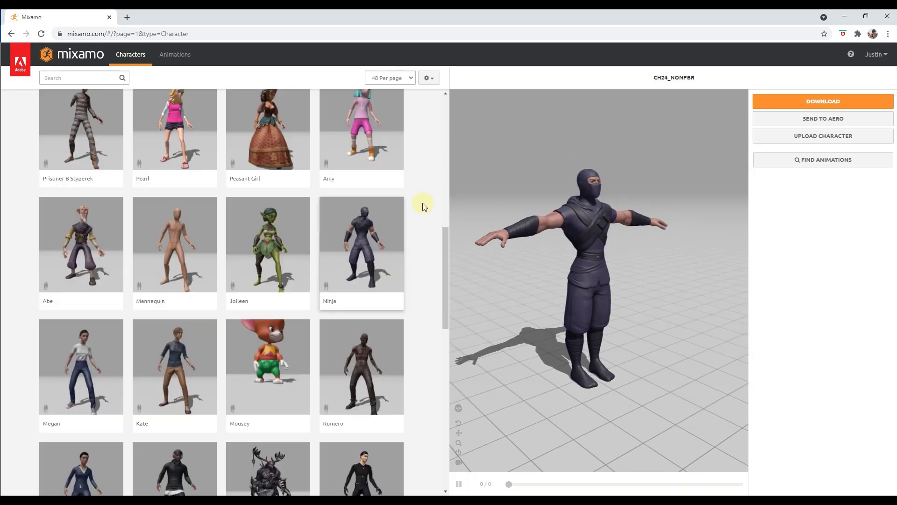
scroll(420, 203, down, 2)
click(362, 156)
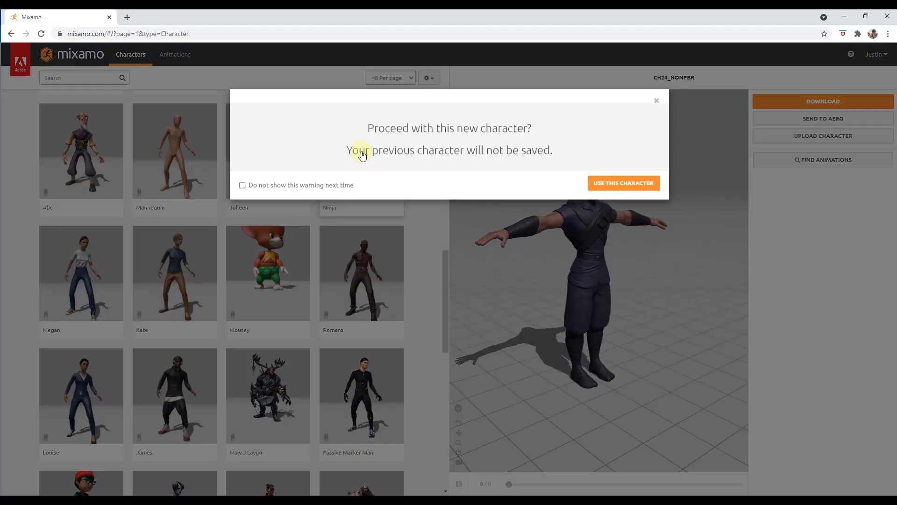
click(603, 182)
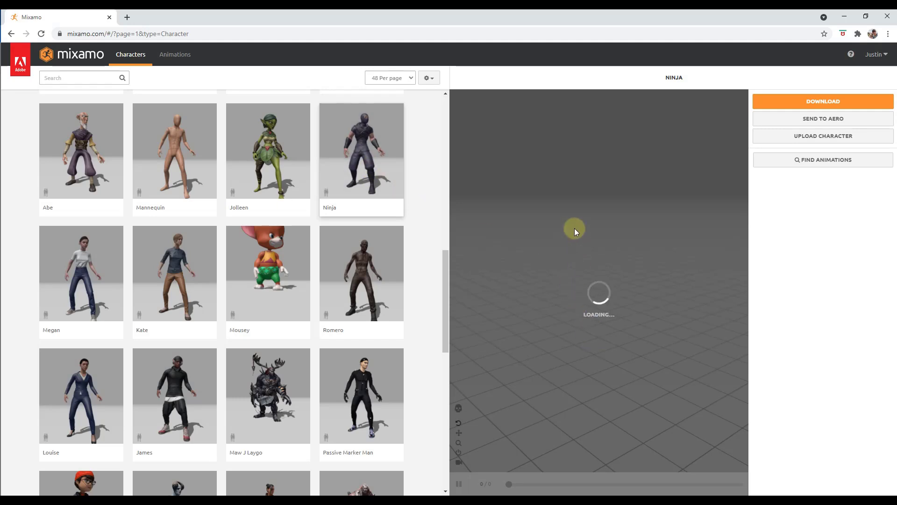
drag(573, 231, 580, 230)
Step: Search the animations for "spell", apply the Magic Spell Pack to the Ninja and preview its motion
click(802, 160)
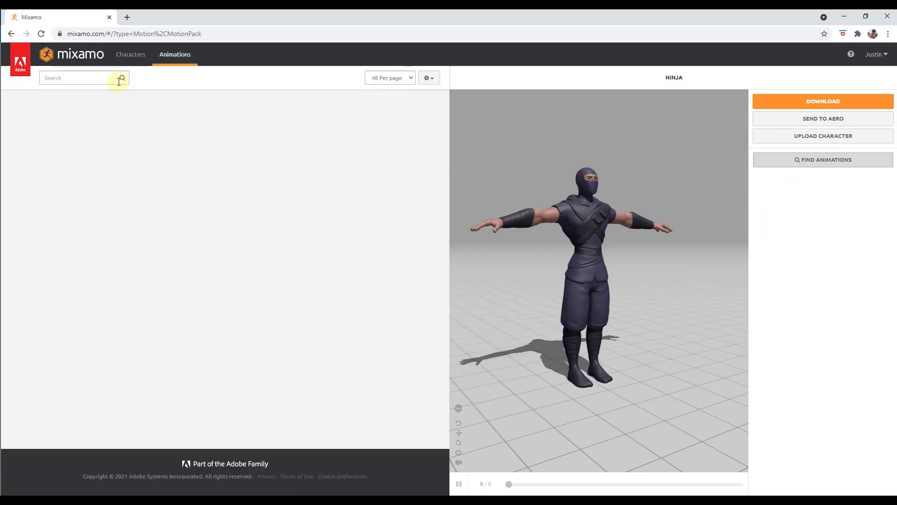
click(84, 77)
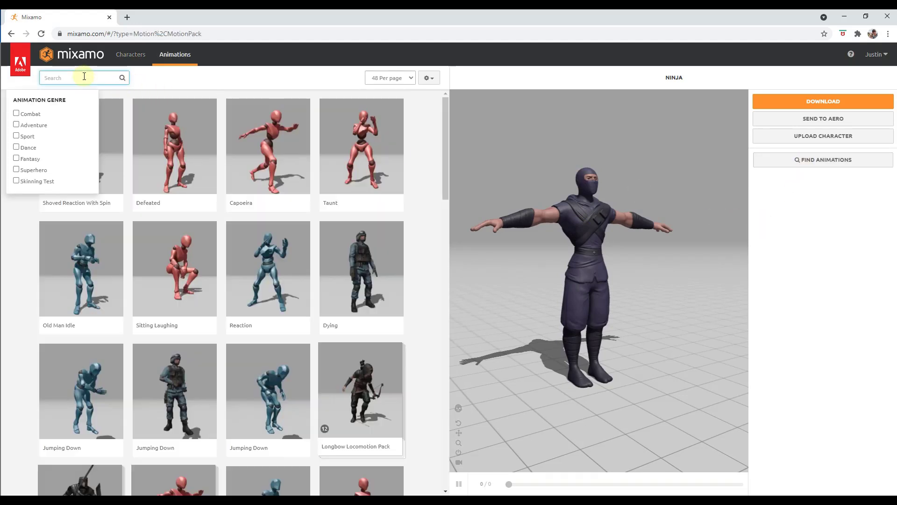
text(spell)
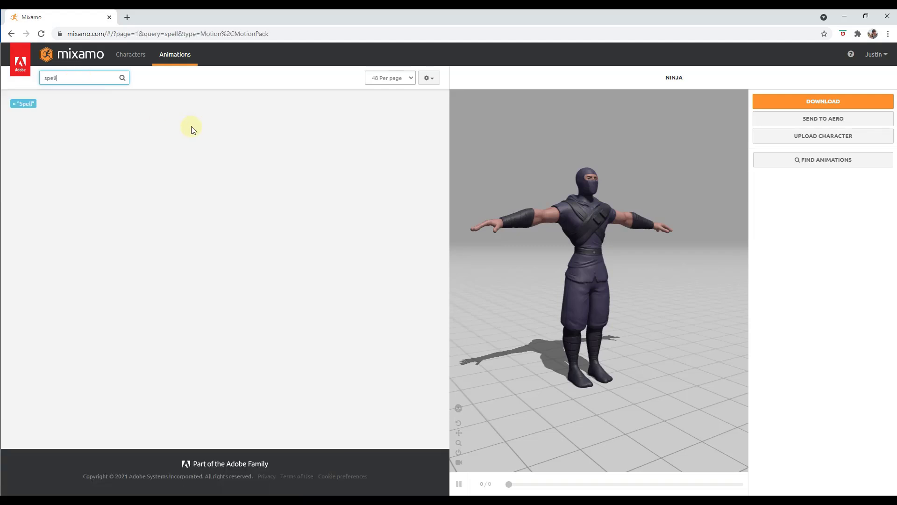
scroll(412, 266, down, 1)
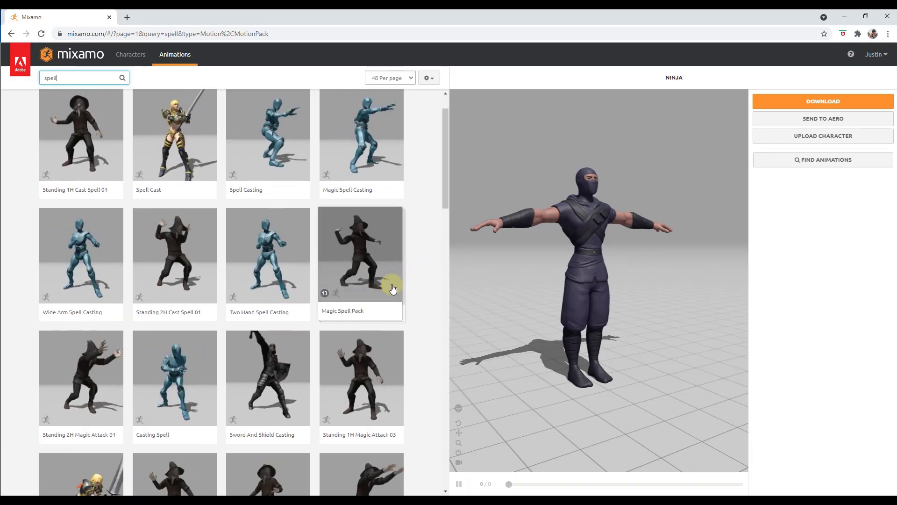
click(370, 273)
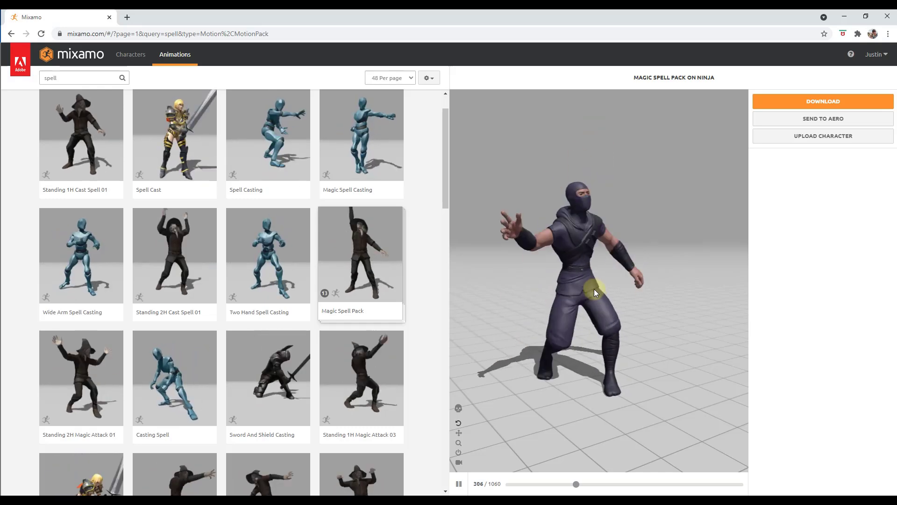
drag(587, 486, 495, 484)
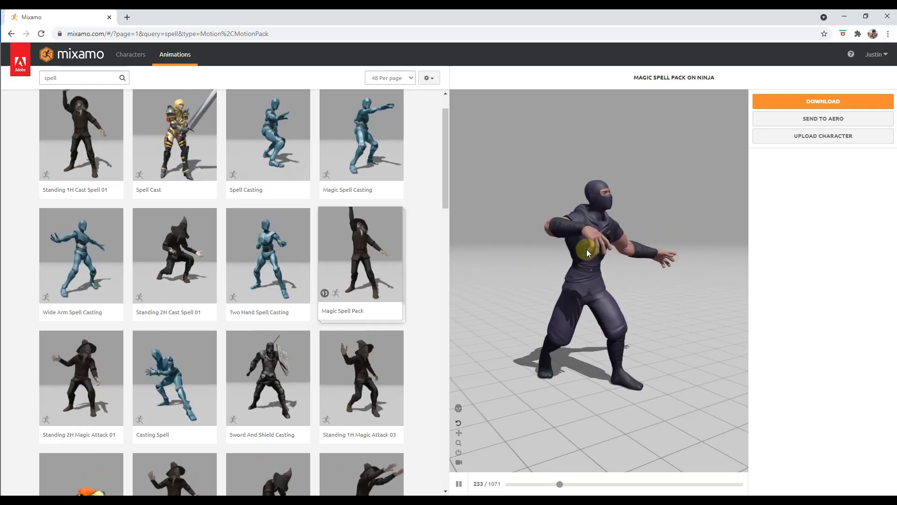
Step: Download the animation pack as FBX Binary in T-pose at 30 frames per second with keyframe reduction set to none
click(823, 106)
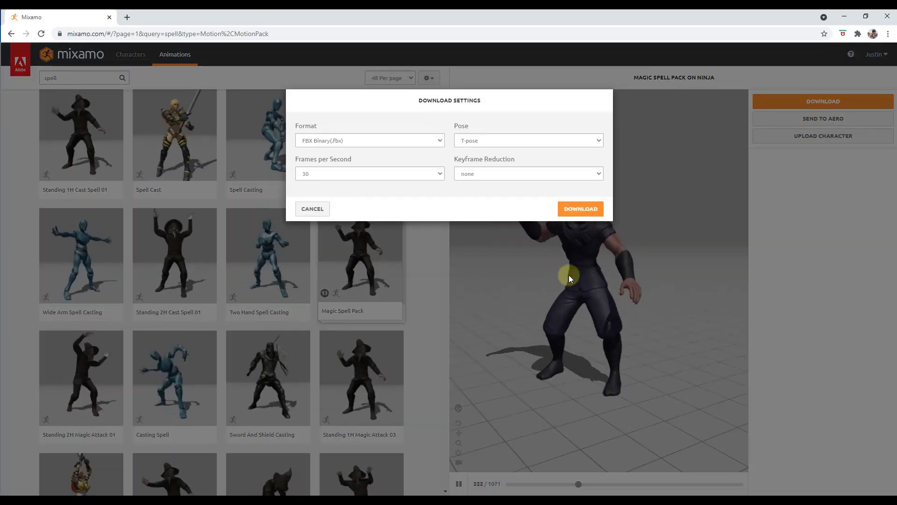
click(369, 140)
click(371, 151)
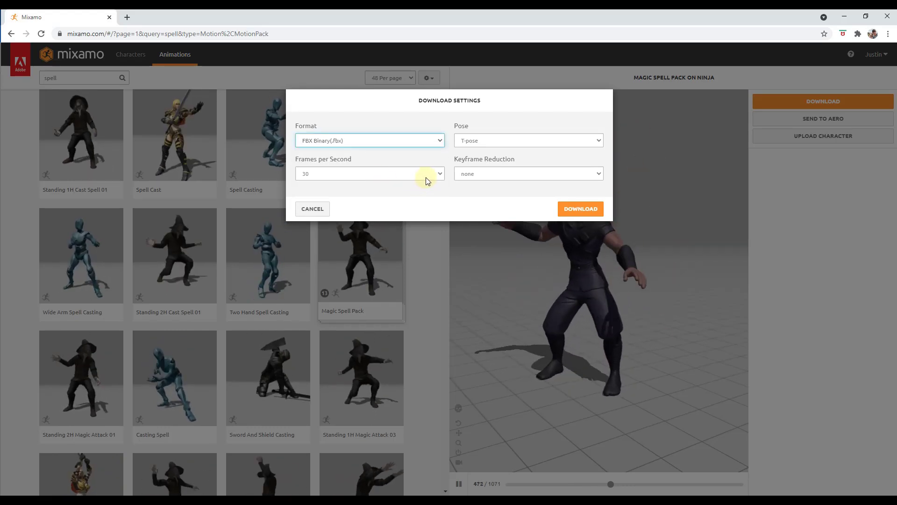
click(498, 142)
click(513, 141)
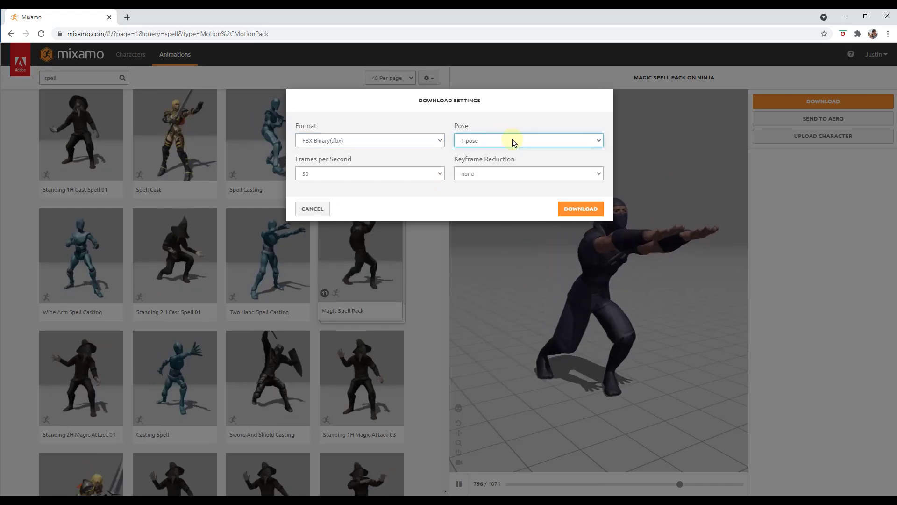
click(492, 172)
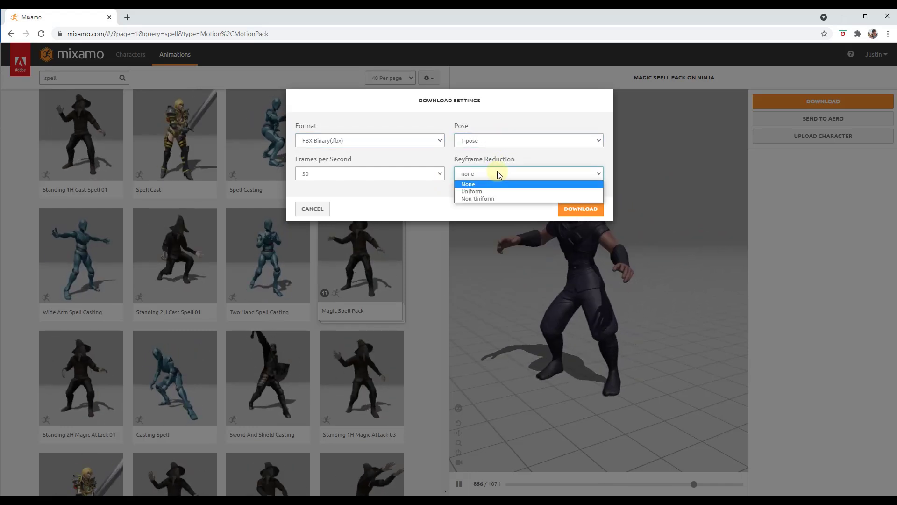
click(497, 171)
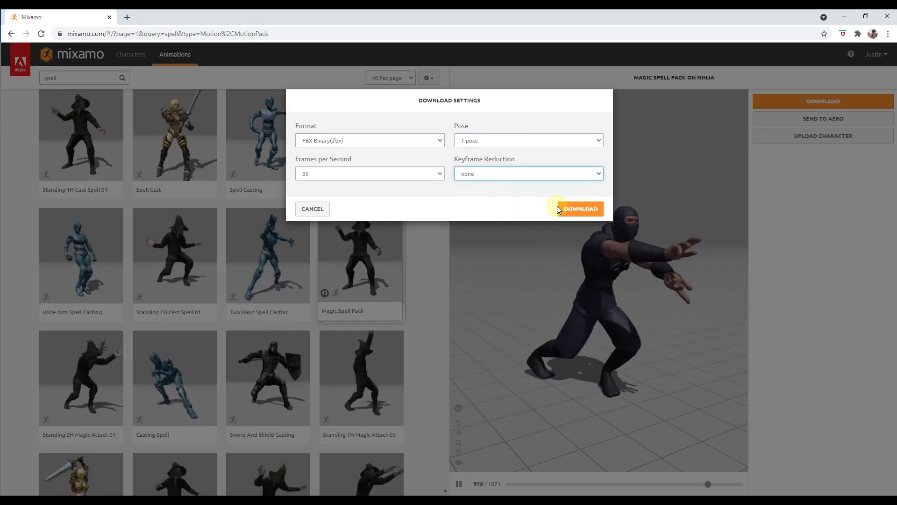
click(581, 210)
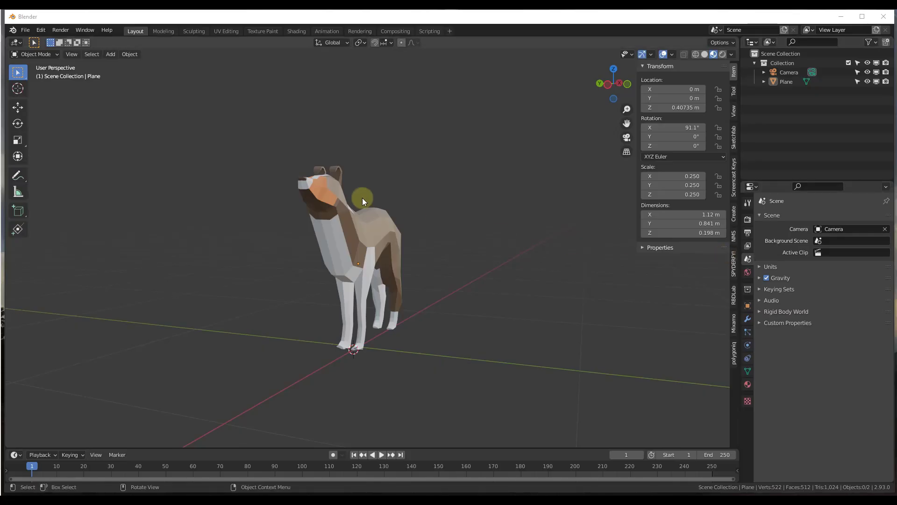
Step: Switch to Blender and import the FBX file Ch24_nonPBR.fbx from the Magic Spell Pack (2) folder
click(24, 30)
mouse_move(58, 153)
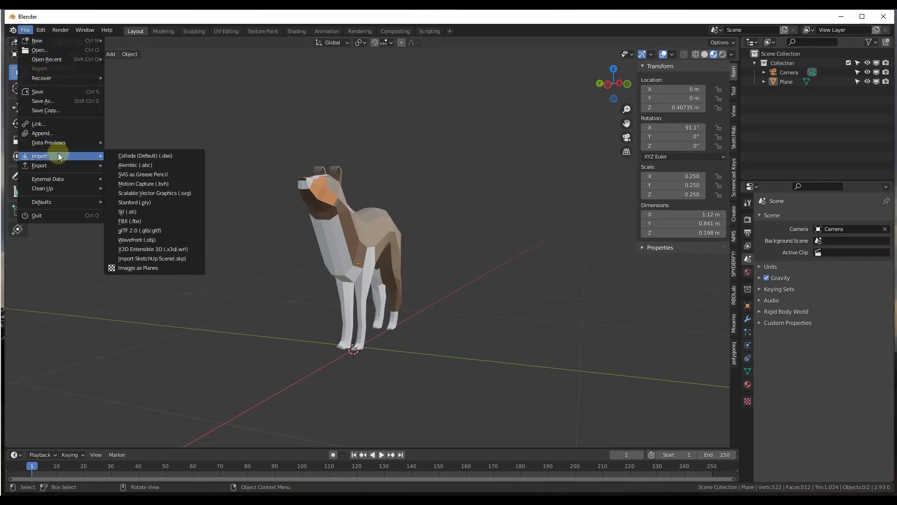
click(162, 221)
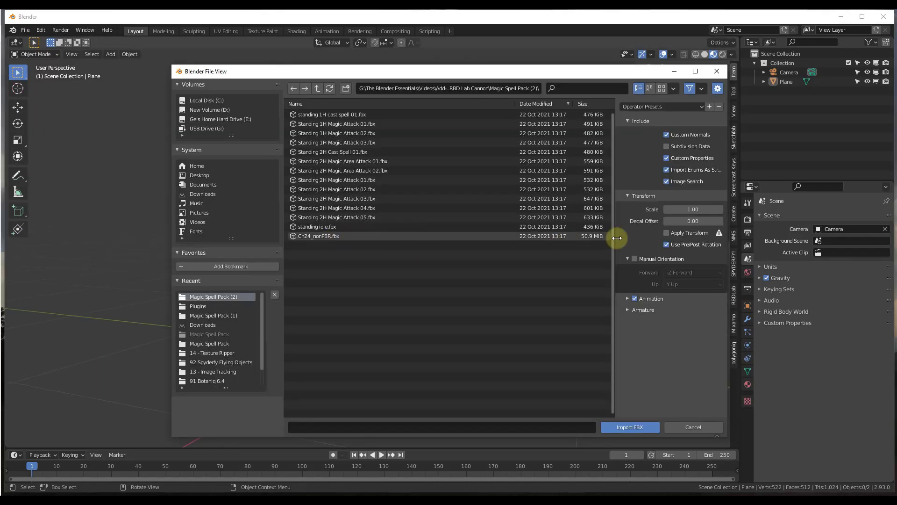
click(312, 236)
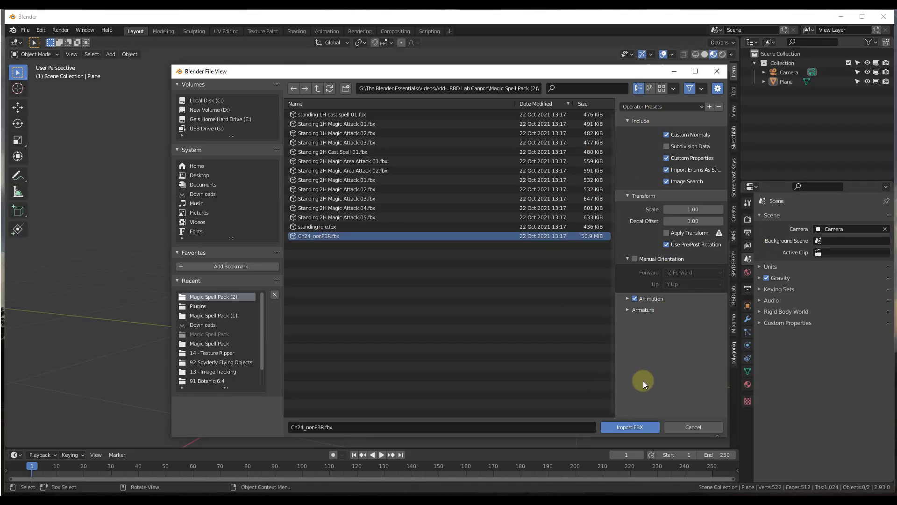
click(635, 425)
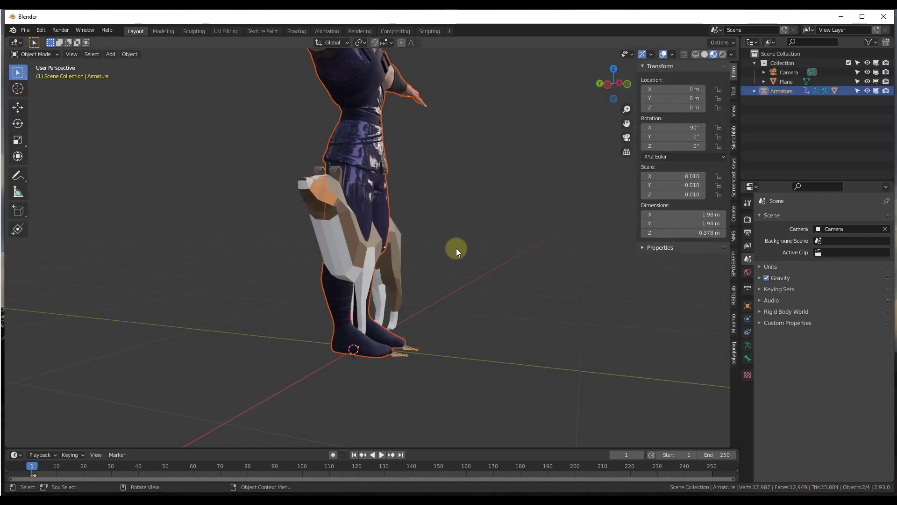
Step: Move the dog away from the ninja in the ground plane, about -1.95 m along X and 2.75 m along Y
scroll(457, 249, down, 5)
mouse_move(457, 250)
middle_down()
mouse_move(432, 240)
mouse_move(440, 247)
middle_up()
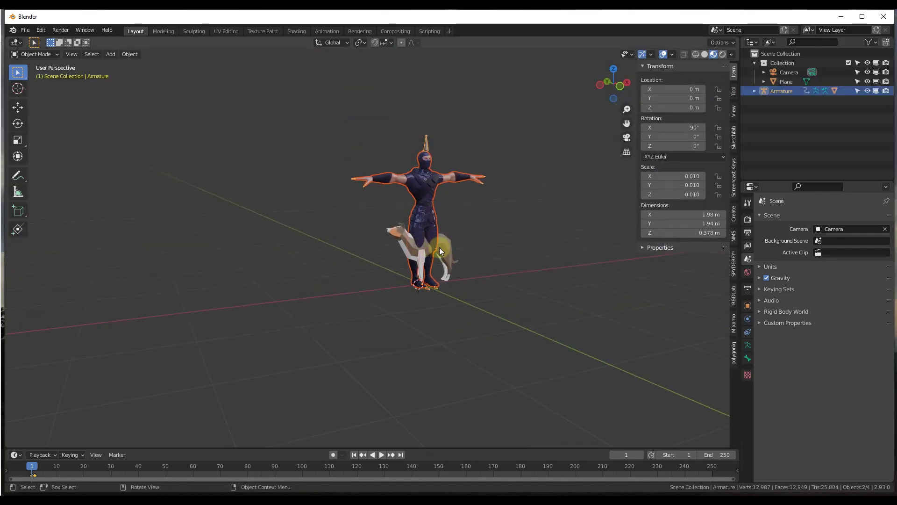
click(443, 251)
key(g)
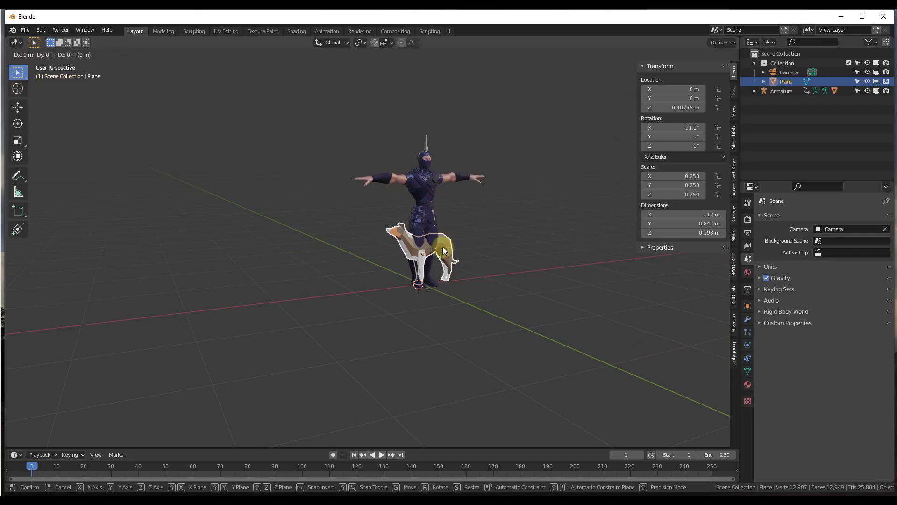
key(shift+z)
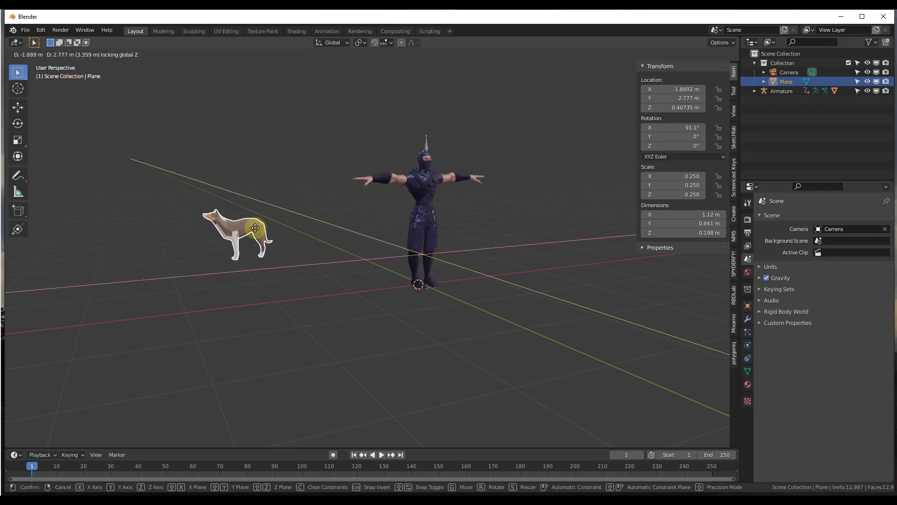
click(247, 233)
Step: Rotate the dog about 133° around the global Z axis
key(r)
key(z)
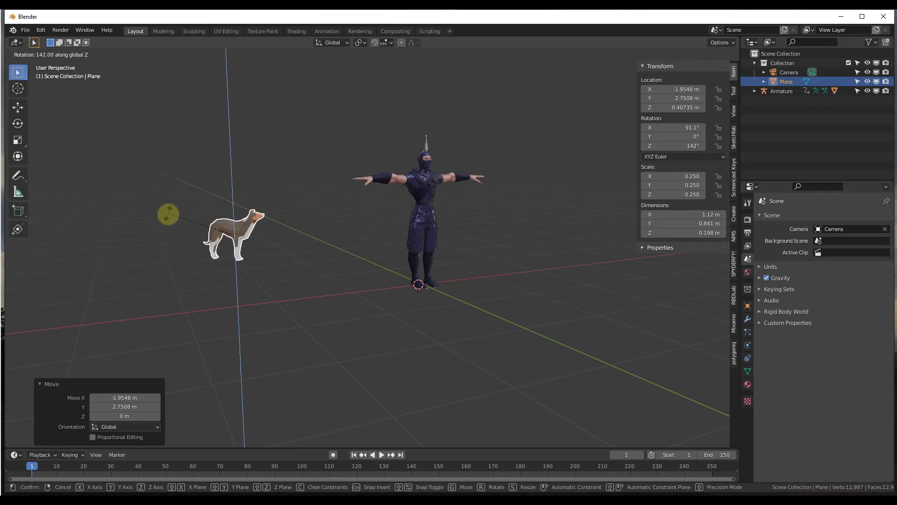
click(182, 206)
Step: Play the timeline to check the imported ninja for movement, and stop the playback
key(space)
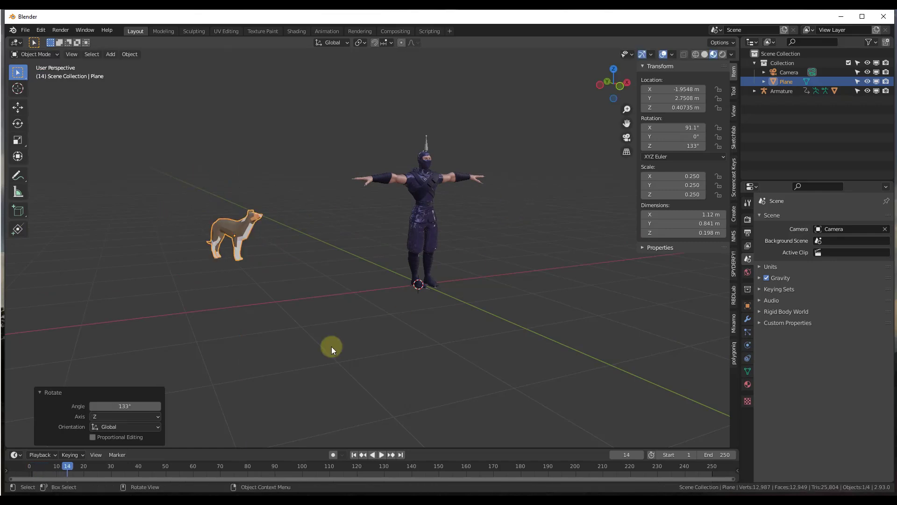
click(382, 454)
click(381, 454)
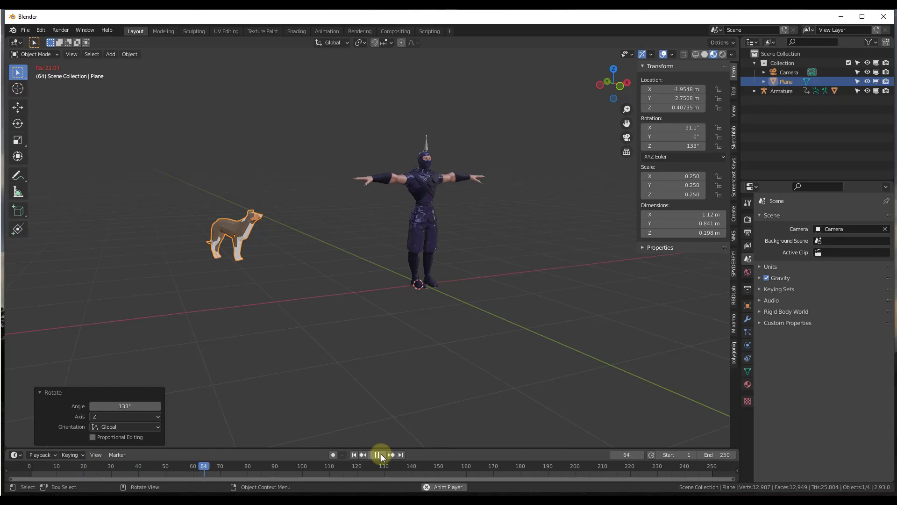
click(381, 454)
key(Escape)
Step: Select the ninja's armature by the bone above its head
scroll(463, 169, up, 8)
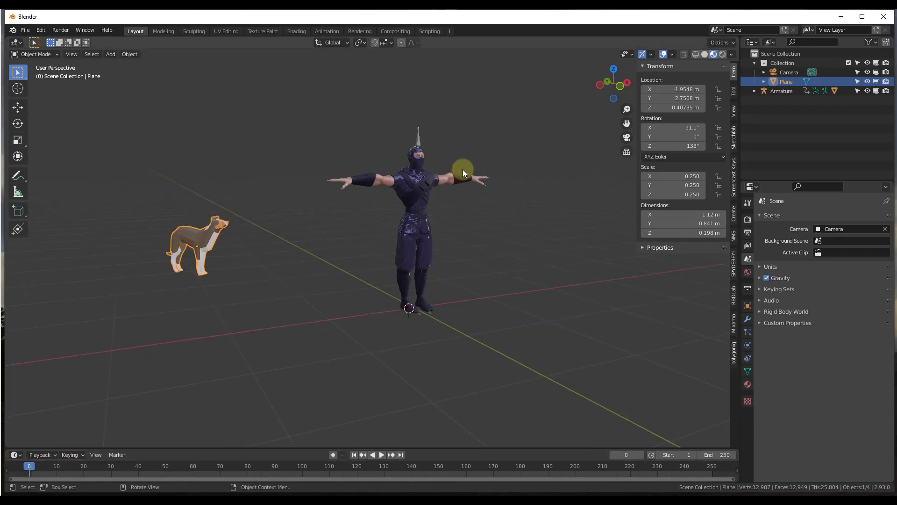
scroll(444, 165, down, 6)
click(417, 183)
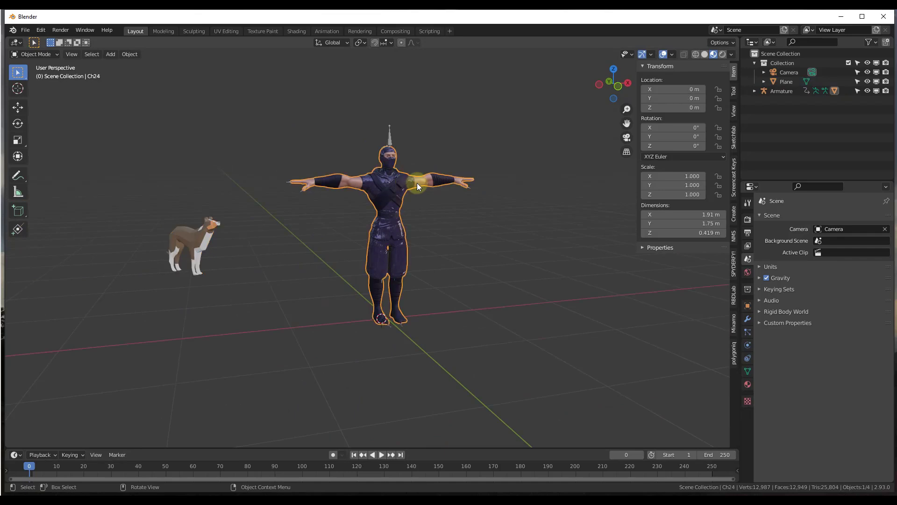
click(392, 139)
scroll(391, 139, up, 4)
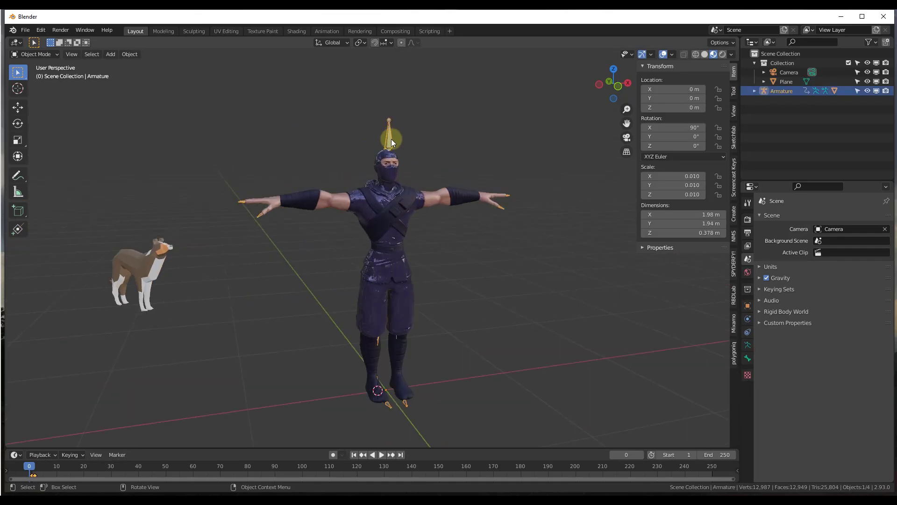
middle_drag(391, 138, 380, 159)
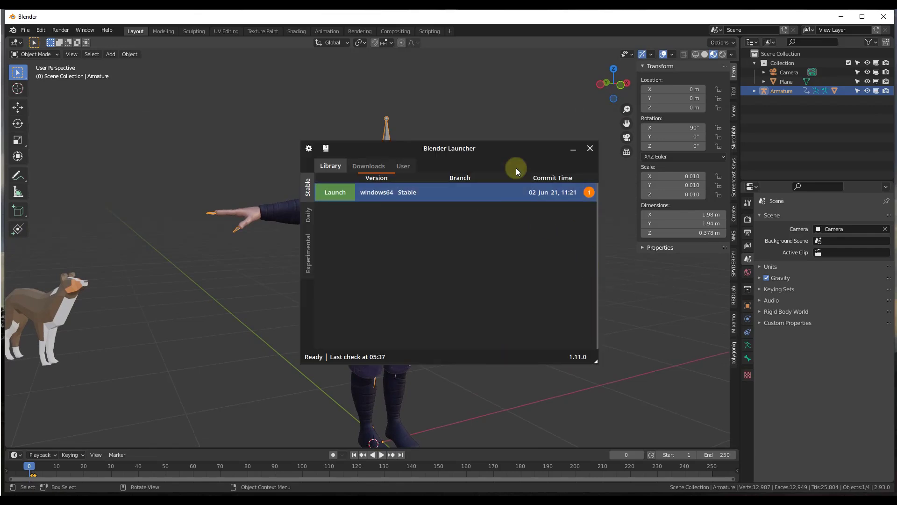
Step: Minimize the Blender Launcher window and show the Mixamo Control Rig tools for the selected armature
click(572, 150)
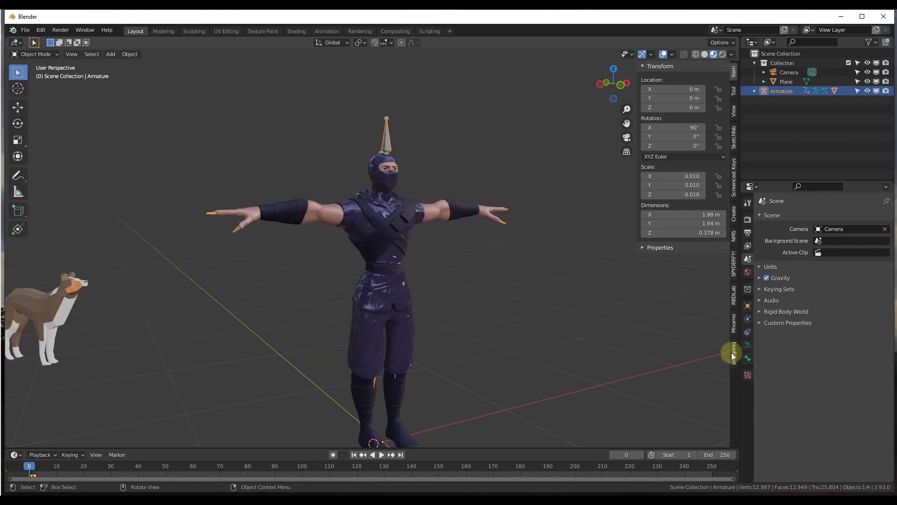
click(572, 151)
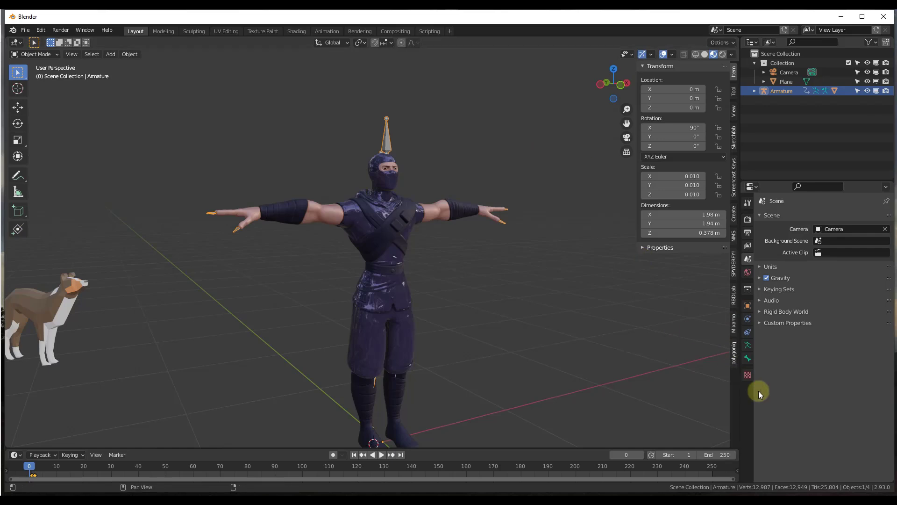
click(734, 323)
scroll(472, 216, down, 4)
scroll(445, 238, up, 2)
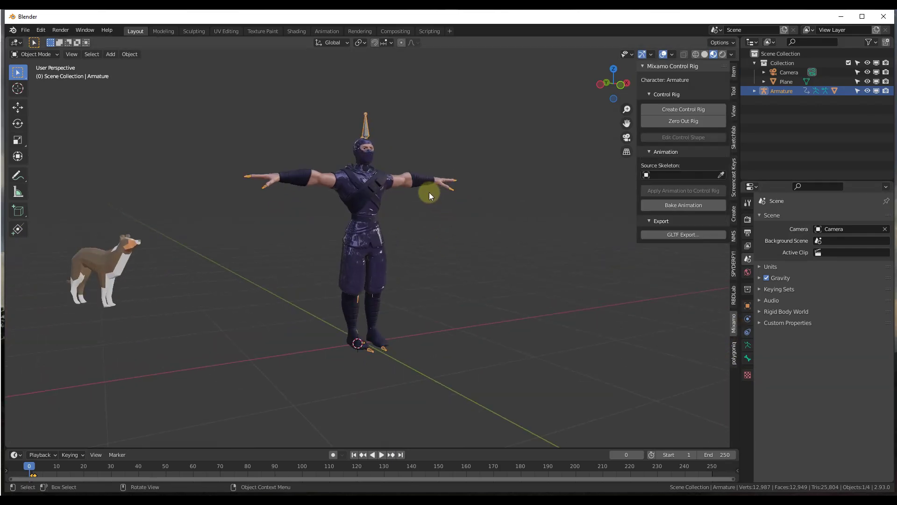
Step: Switch to the browser and look over the Mixamo add-on for Blender page, including its description and download link
click(504, 285)
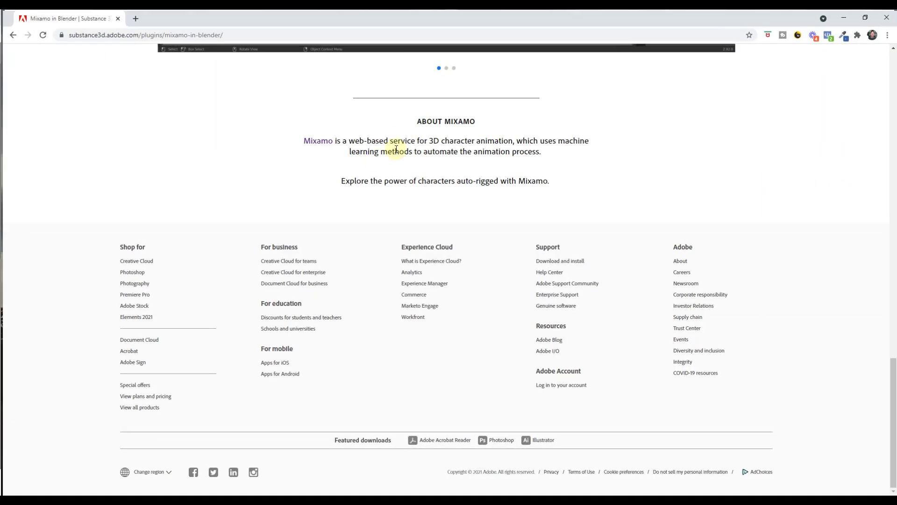
scroll(455, 208, up, 10)
scroll(490, 218, up, 5)
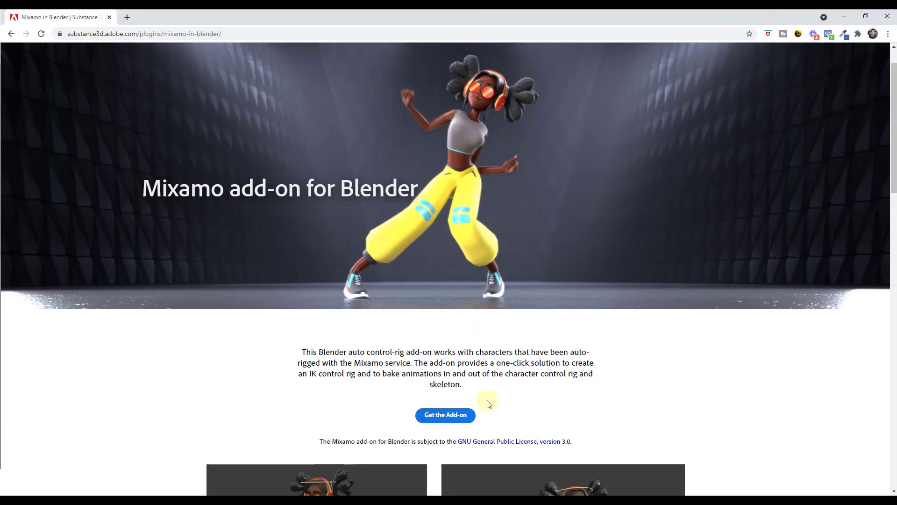
Step: Switch back to Blender and compare the Mixamo tools available for the ninja's armature and its mesh, leaving nothing selected
scroll(411, 188, up, 1)
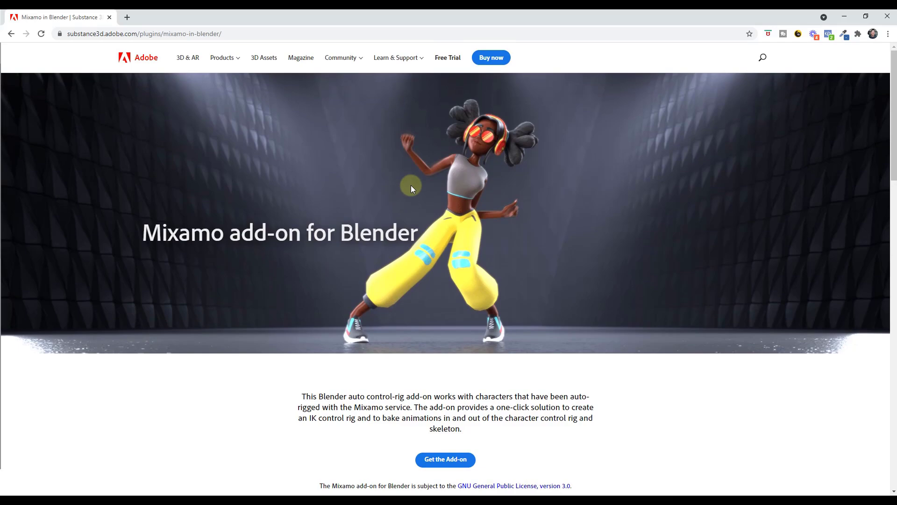
click(856, 14)
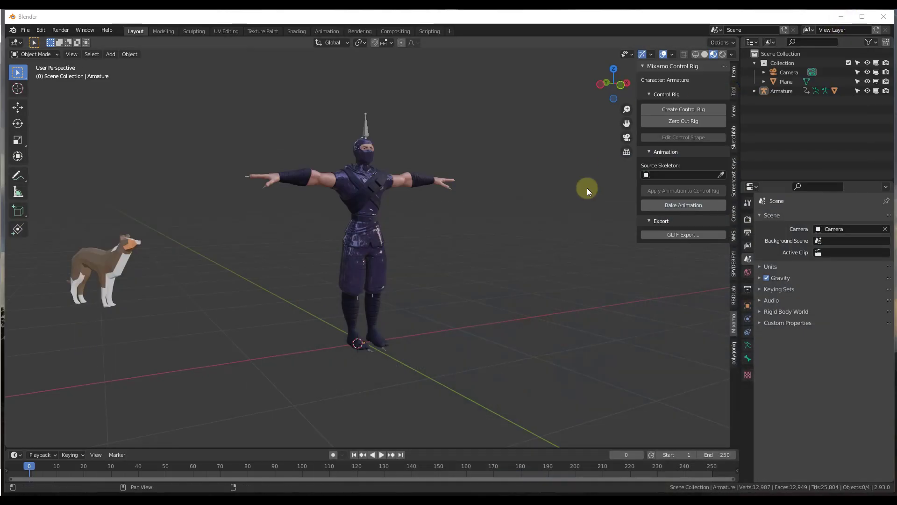
click(366, 130)
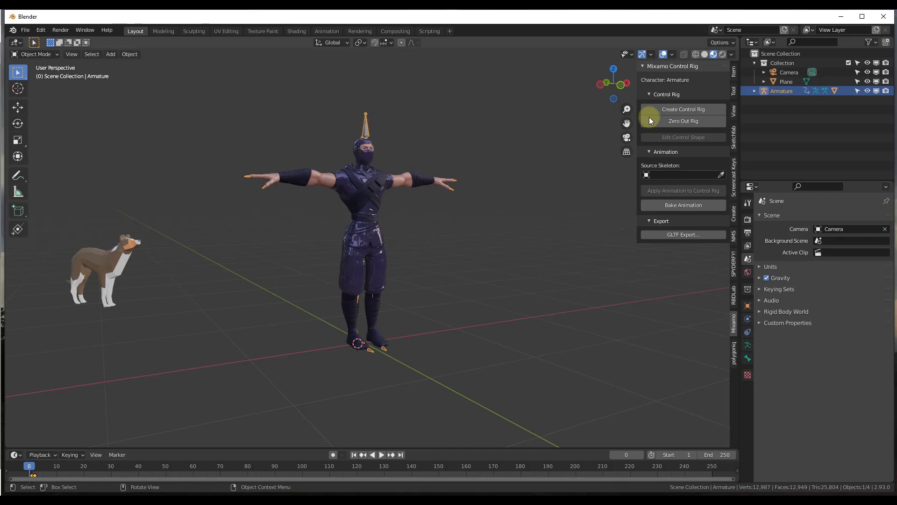
click(365, 186)
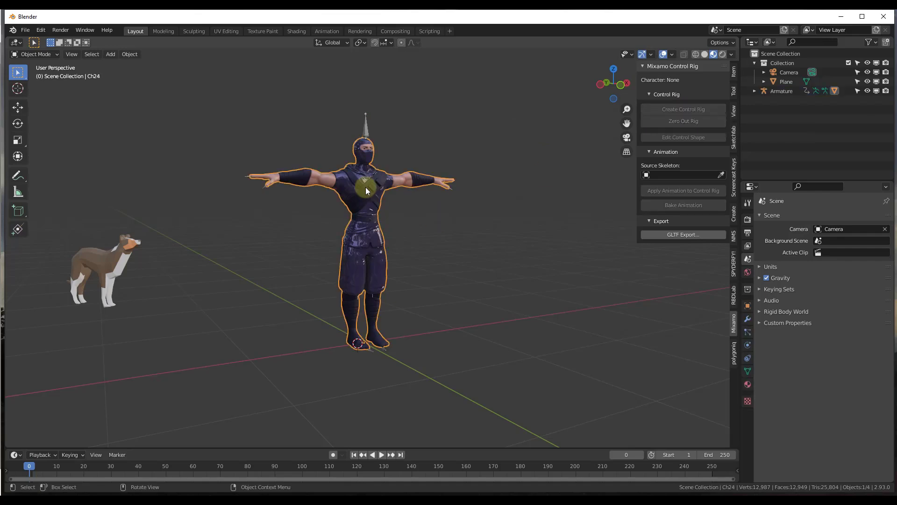
key(alt+a)
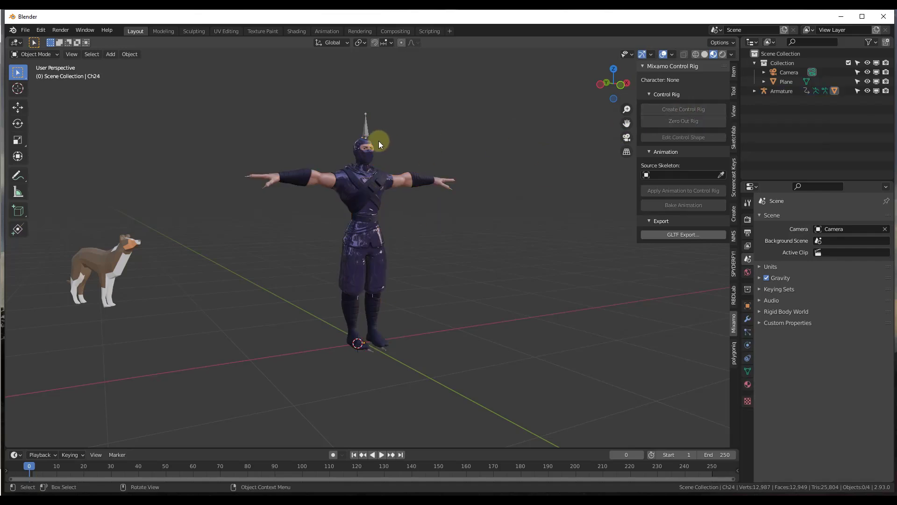
Step: Create a Mixamo control rig from the ninja's armature with Apply Animation, IK Arms and IK Legs enabled
click(368, 135)
click(703, 114)
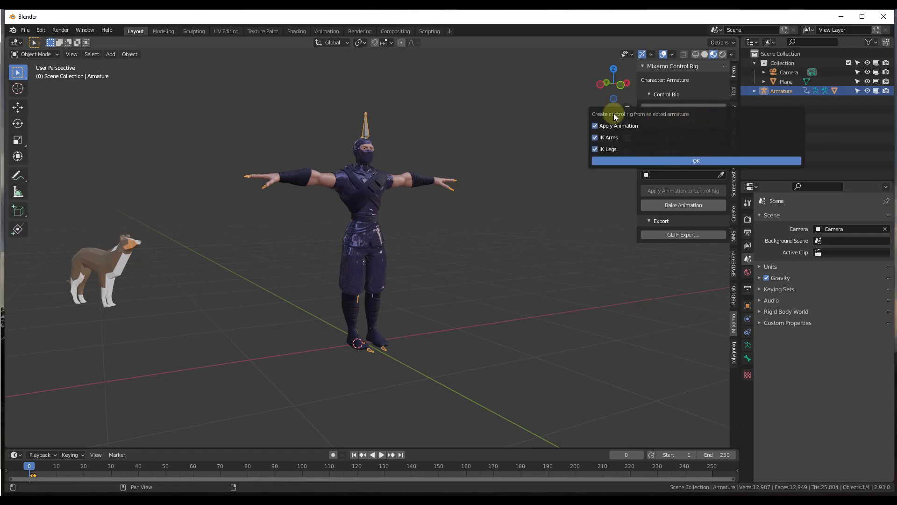
click(688, 161)
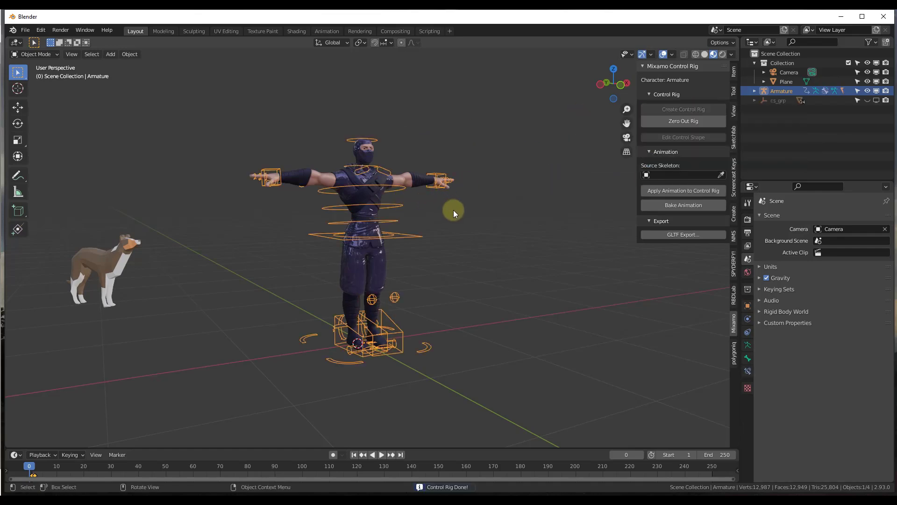
Step: Switch the ninja's armature to Pose Mode and test rotating the left arm's IK pole control
middle_drag(478, 199, 128, 90)
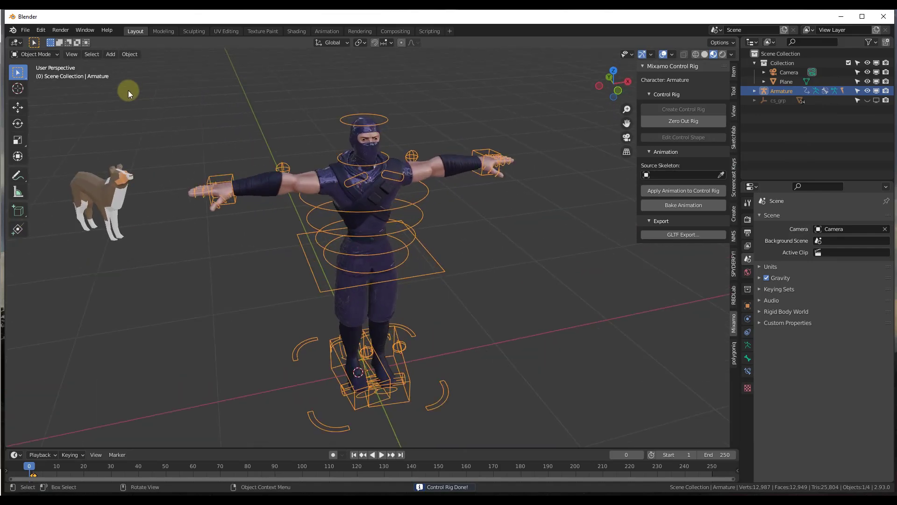
click(47, 55)
click(28, 87)
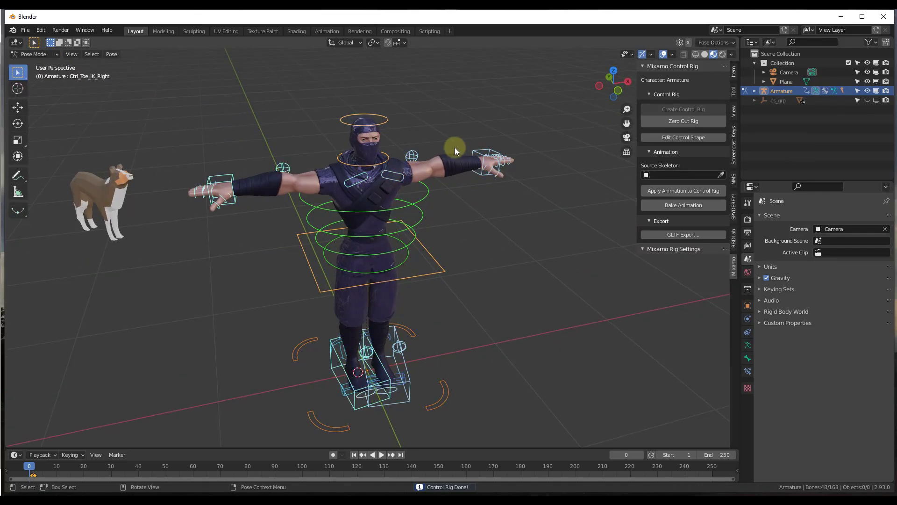
scroll(420, 170, up, 2)
click(410, 159)
key(r)
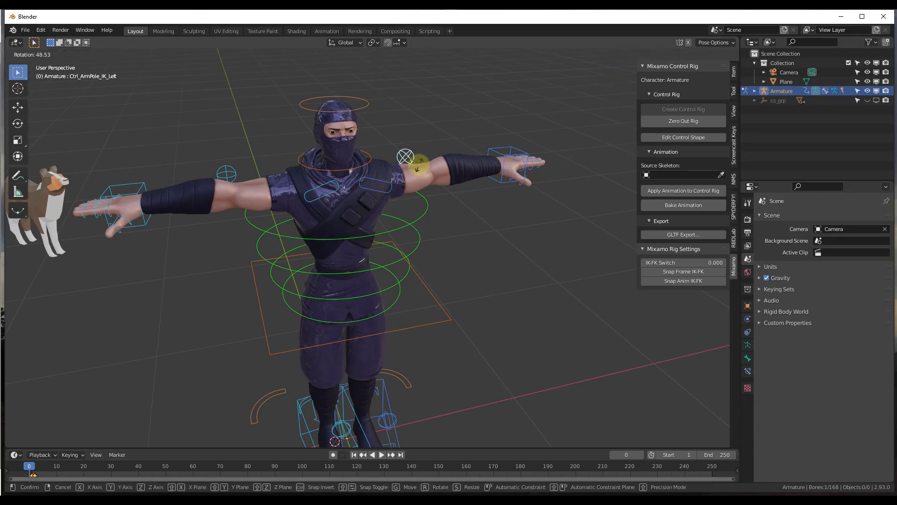
click(421, 146)
Step: Try moving the left hand's IK control and the upper spine ring, cancelling each move
click(511, 161)
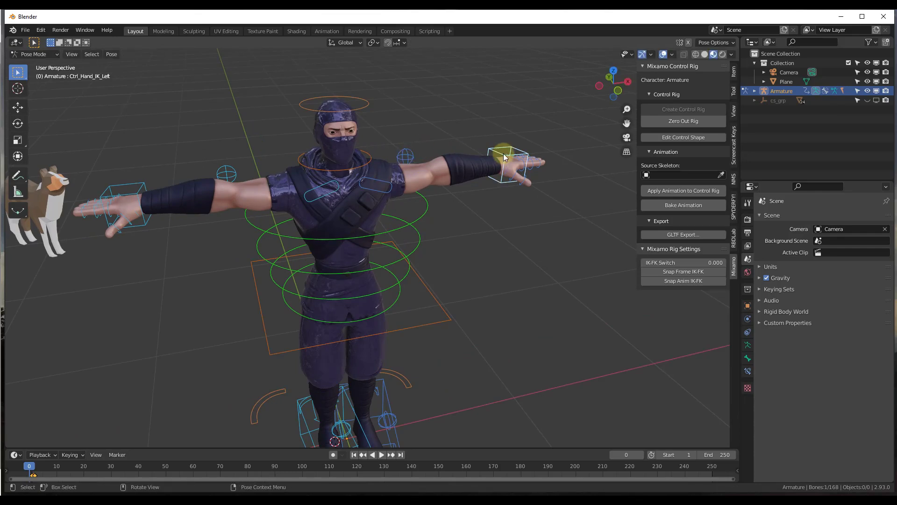
key(g)
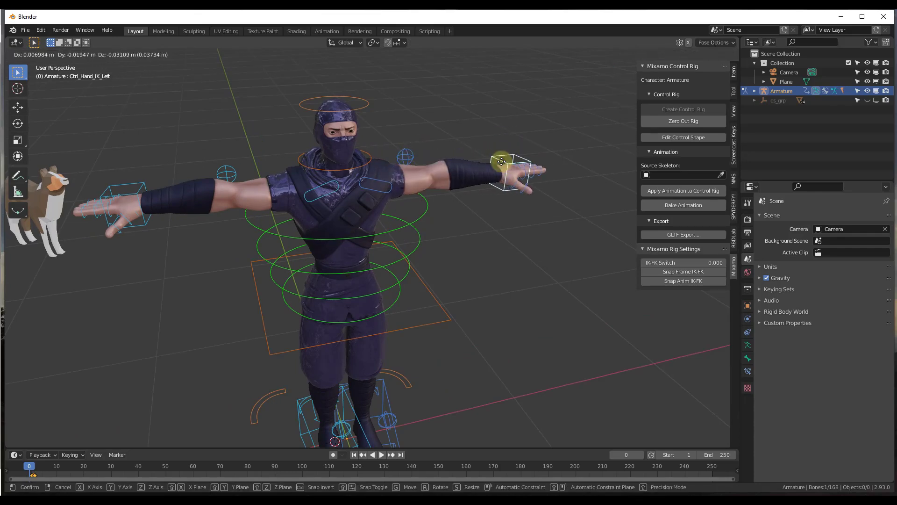
key(Escape)
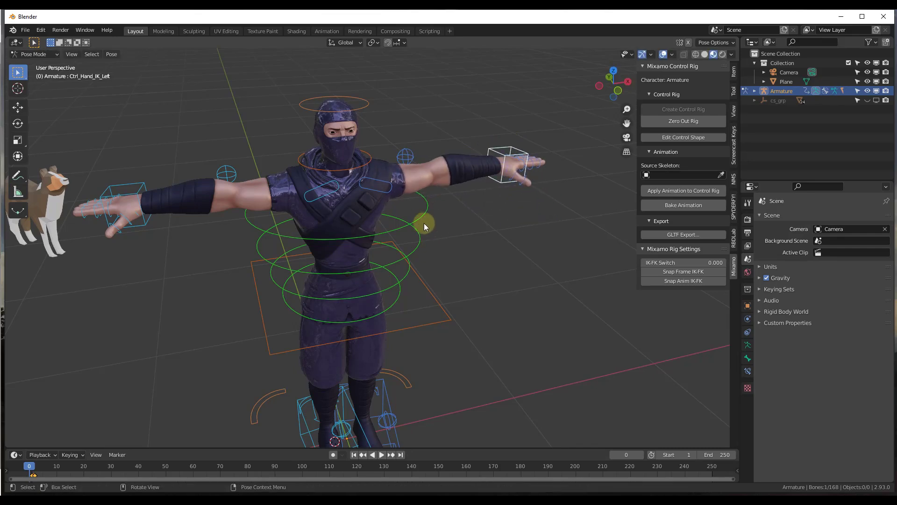
click(420, 220)
key(g)
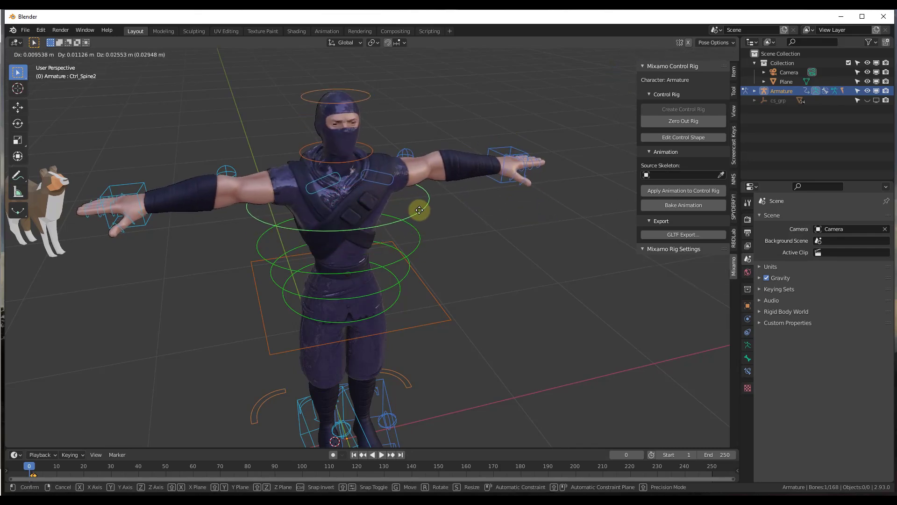
key(Escape)
Step: Import the animation file standing 1H cast spell 01.fbx from the Magic Spell Pack (2) folder
scroll(481, 205, down, 4)
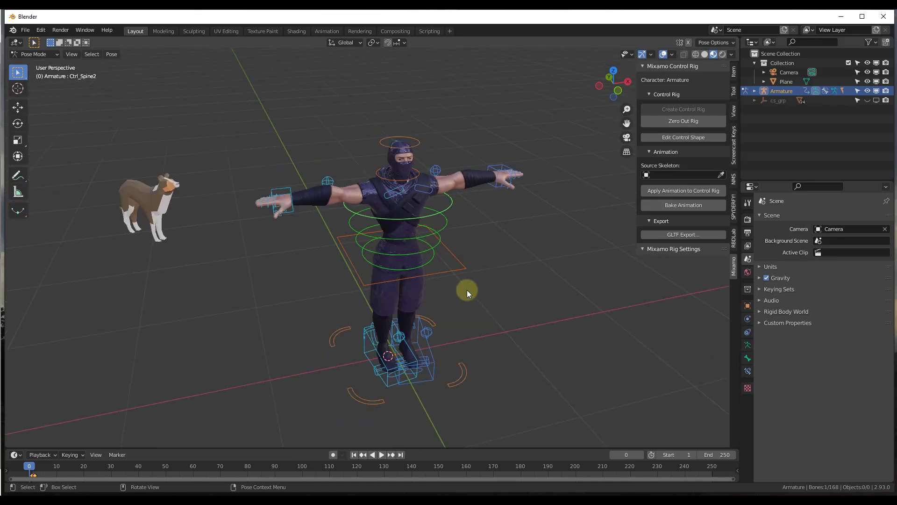
middle_drag(468, 289, 402, 355)
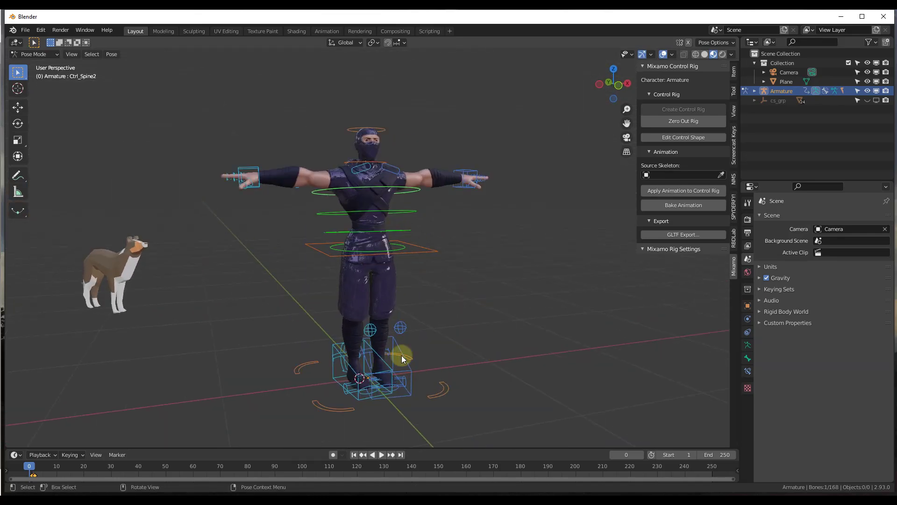
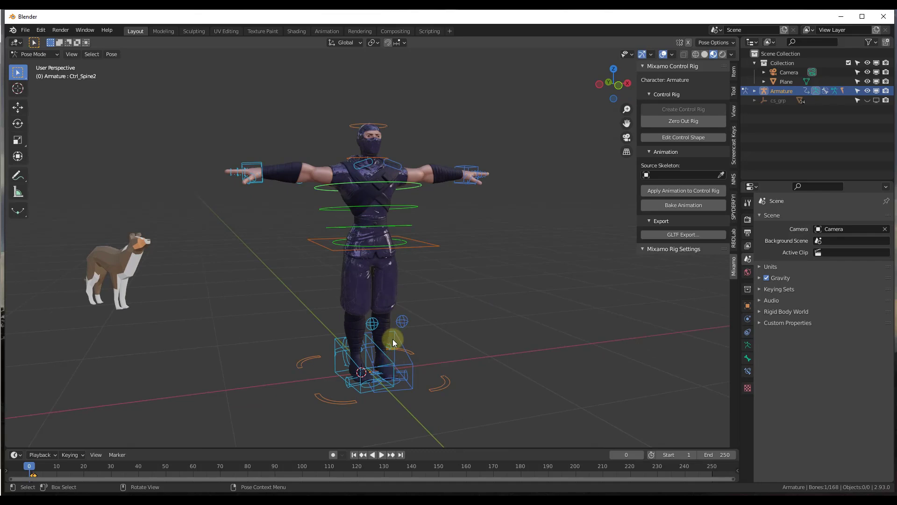
middle_drag(607, 258, 493, 321)
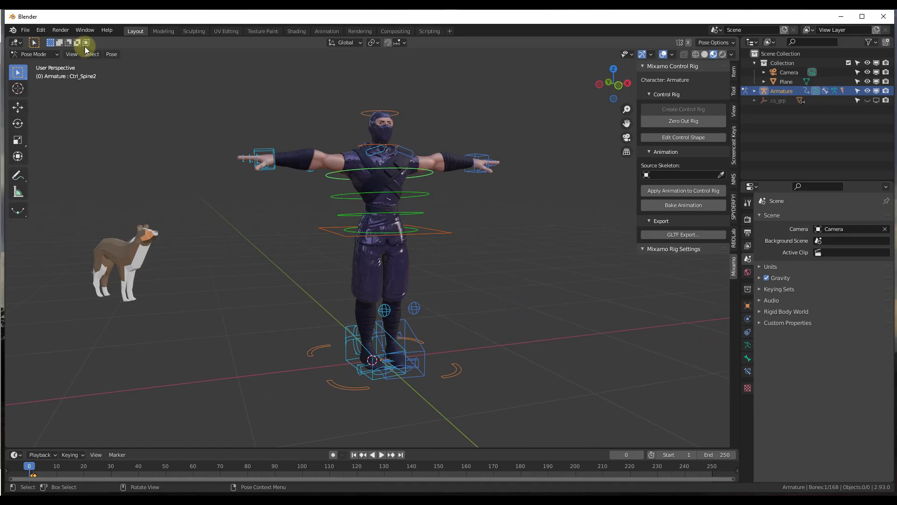
click(25, 30)
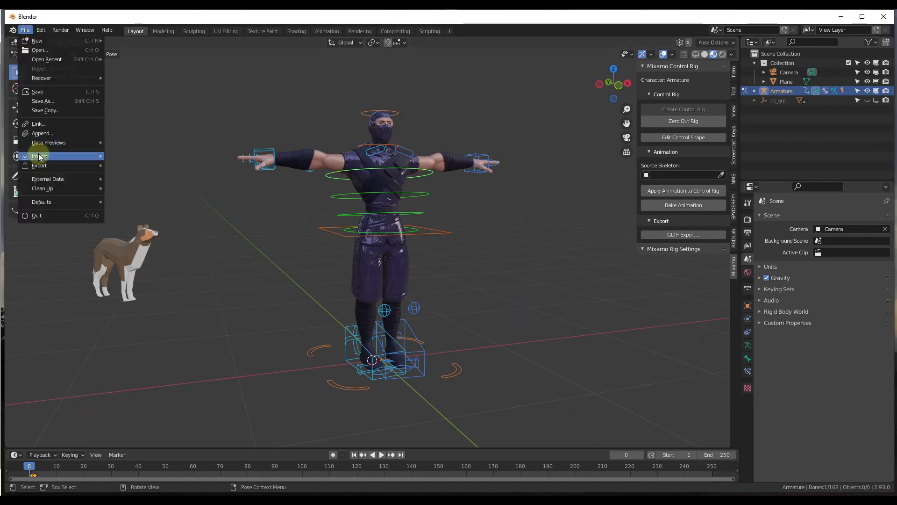
mouse_move(56, 156)
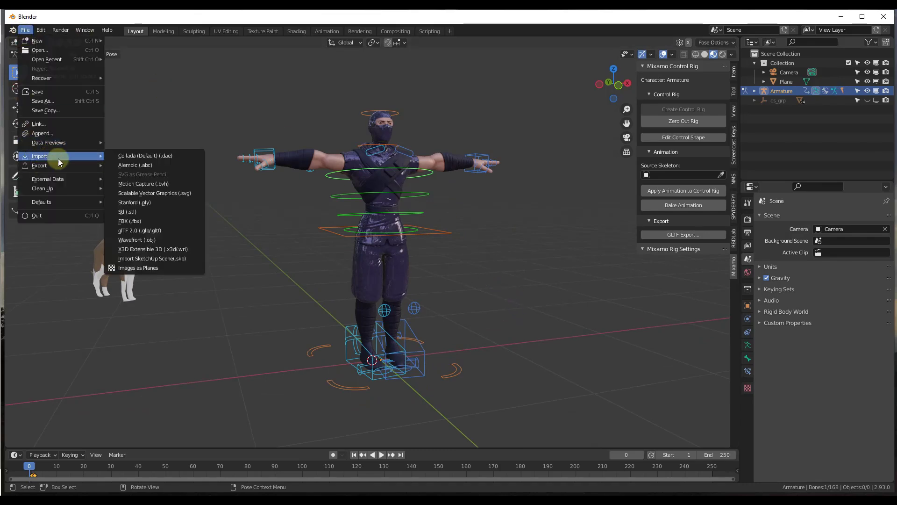
click(143, 221)
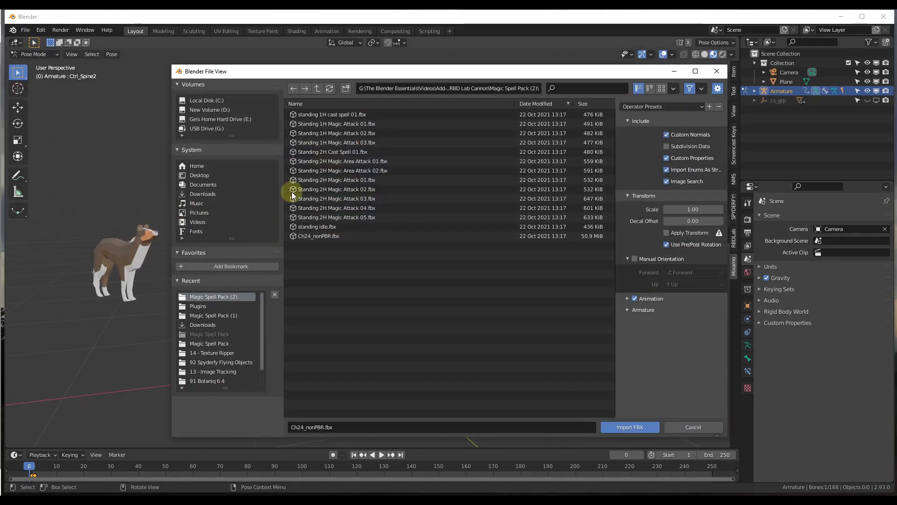
click(342, 115)
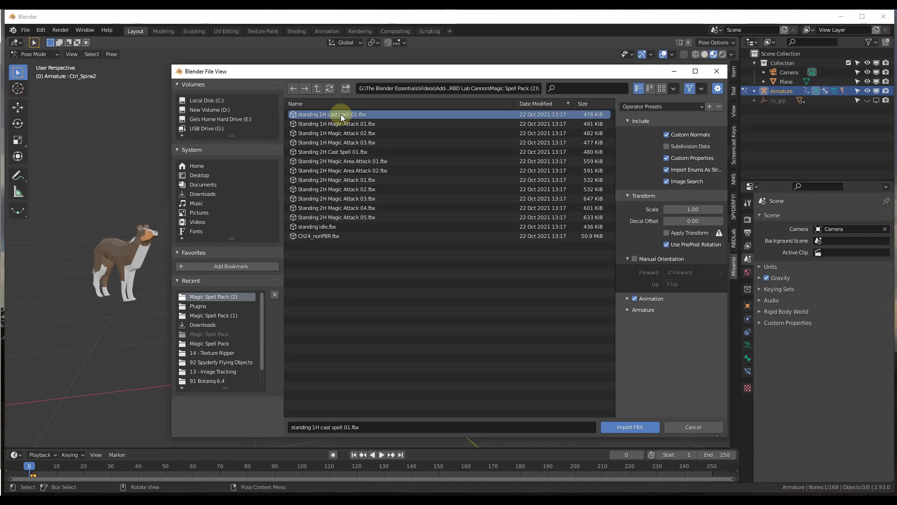
click(629, 427)
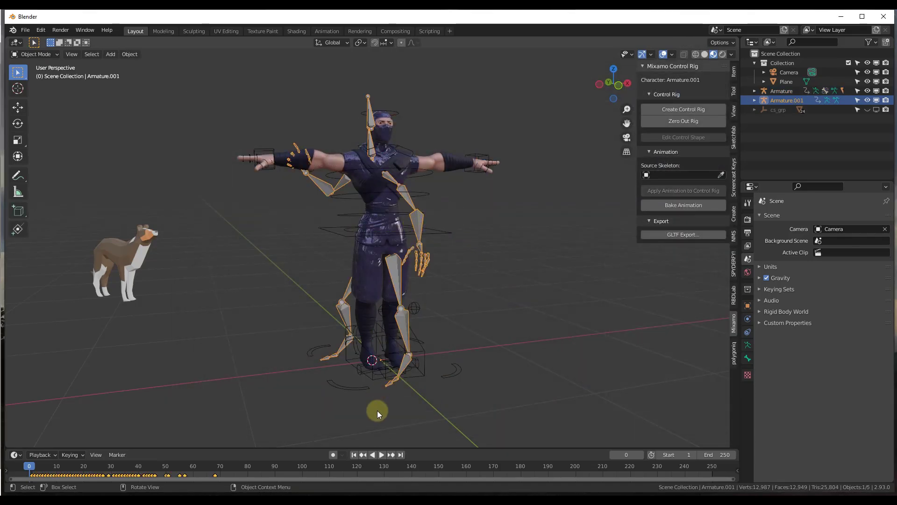
Step: Play the timeline to preview the imported skeleton's motion, and return to frame 0 with playback stopped
click(381, 456)
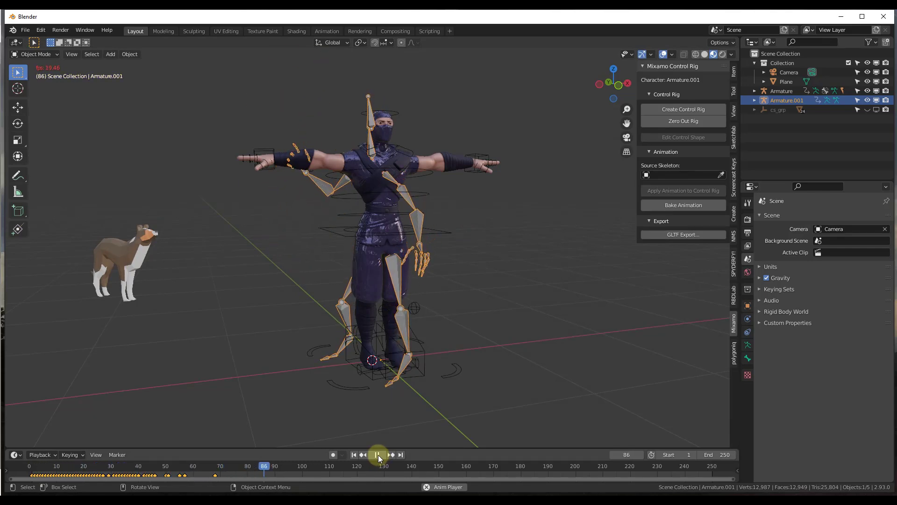
click(323, 468)
drag(323, 467, 228, 474)
click(23, 473)
key(space)
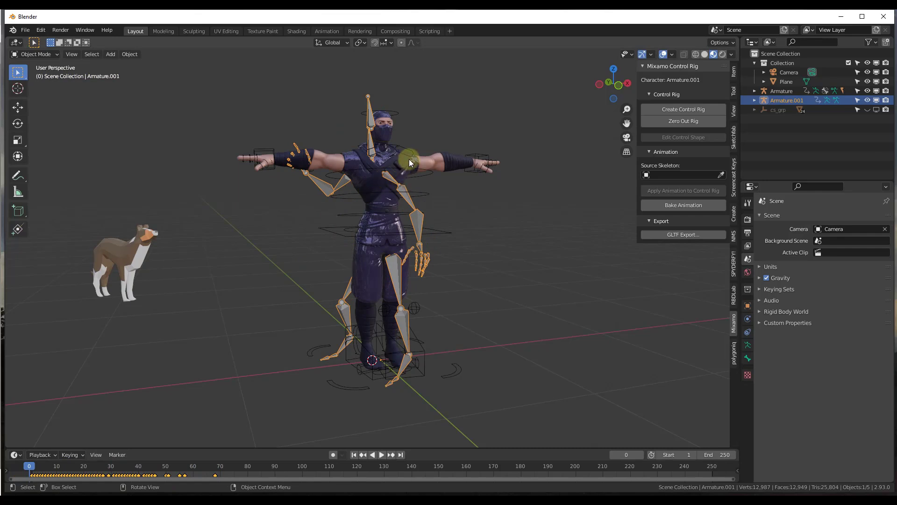
Step: Set Armature.001 as the source skeleton for the ninja's control rig and apply its animation to the rig
click(417, 174)
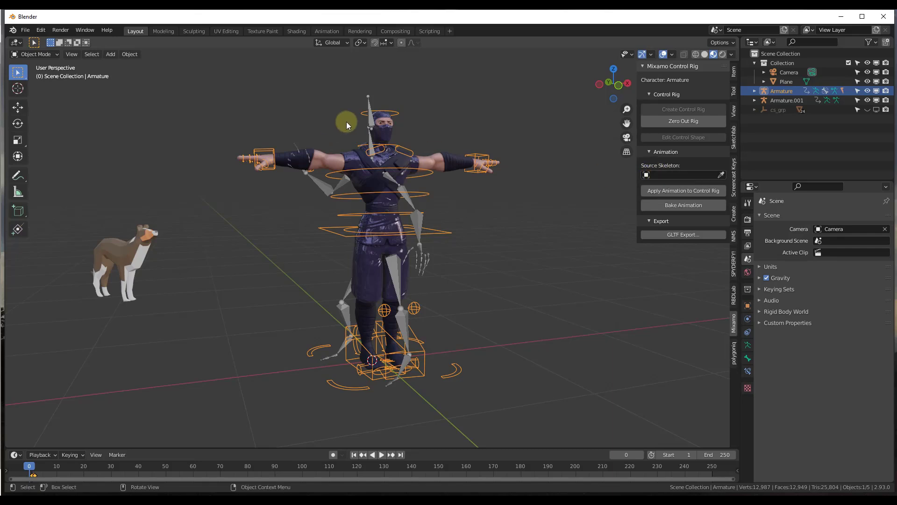
click(370, 117)
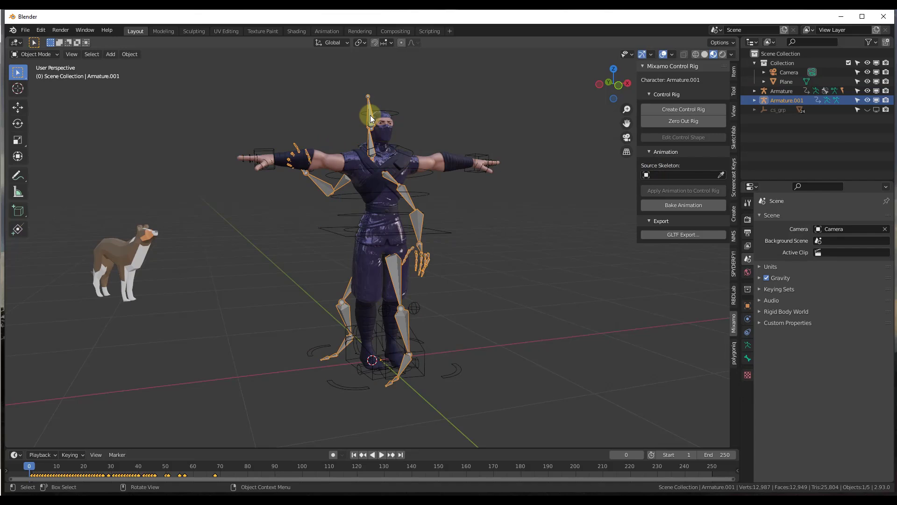
click(419, 167)
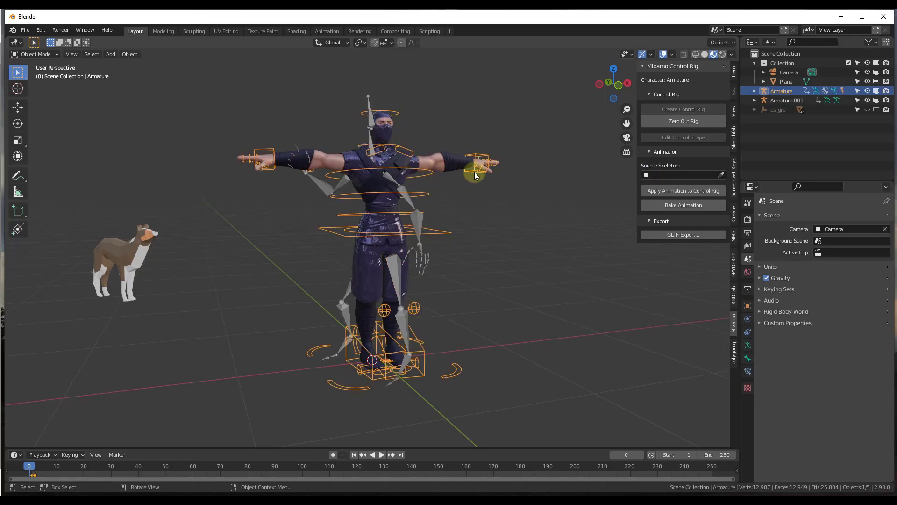
click(650, 175)
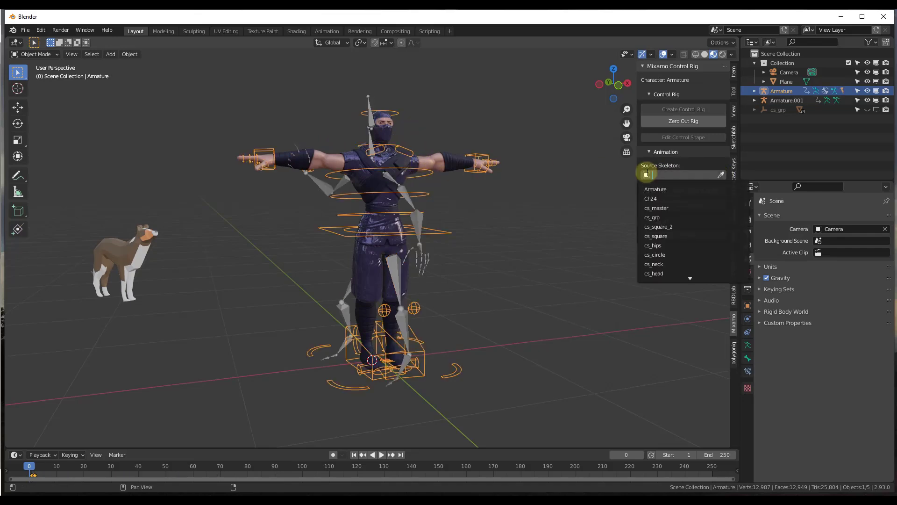
text(ar)
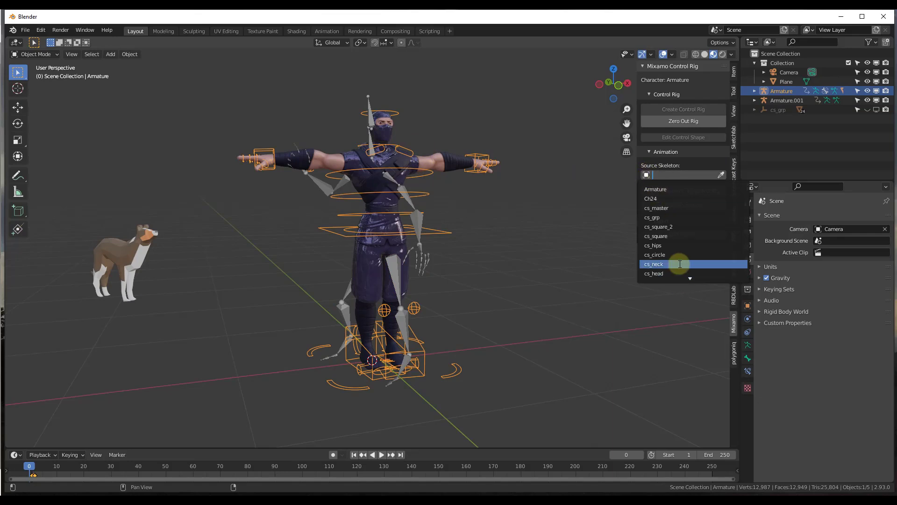
text(.)
key(BackSpace)
text(m)
click(672, 198)
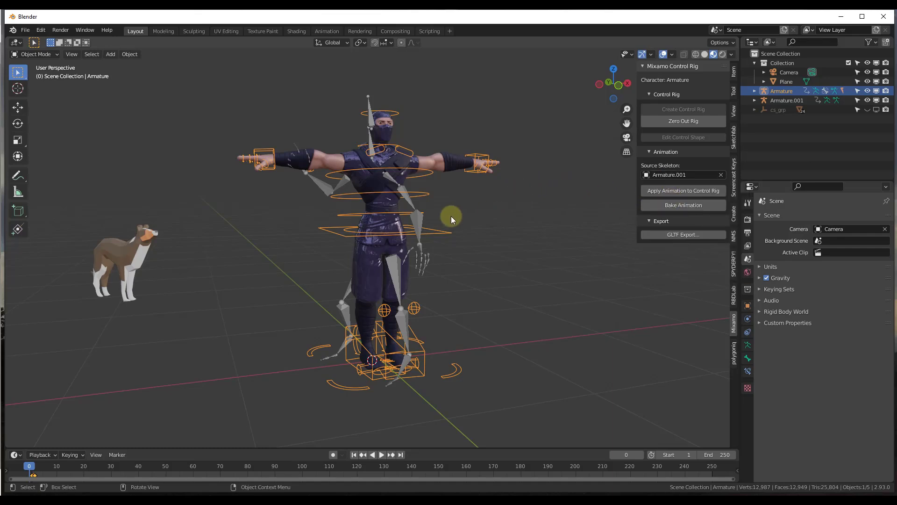
click(686, 193)
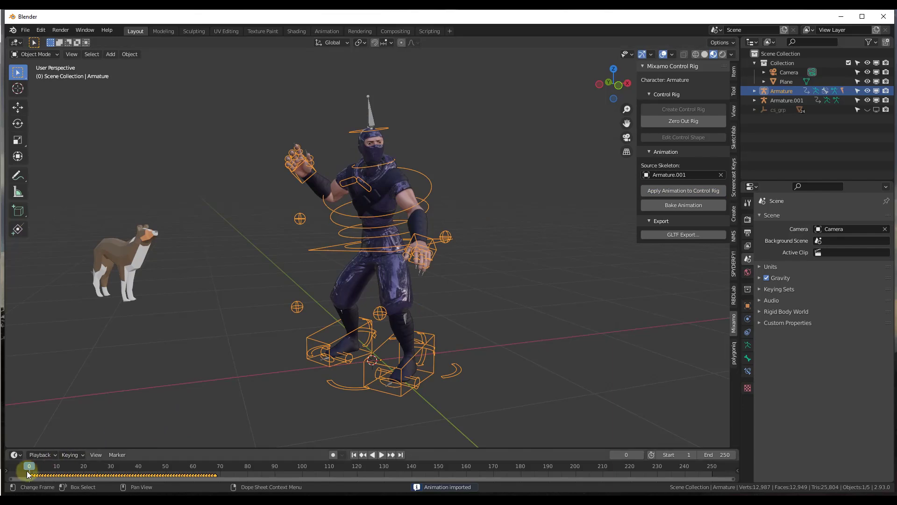
Step: Play the timeline repeatedly from the start to check the cast spell animation on the ninja's control rig
mouse_move(31, 468)
mouse_down()
mouse_move(214, 467)
mouse_move(19, 465)
mouse_up()
click(381, 456)
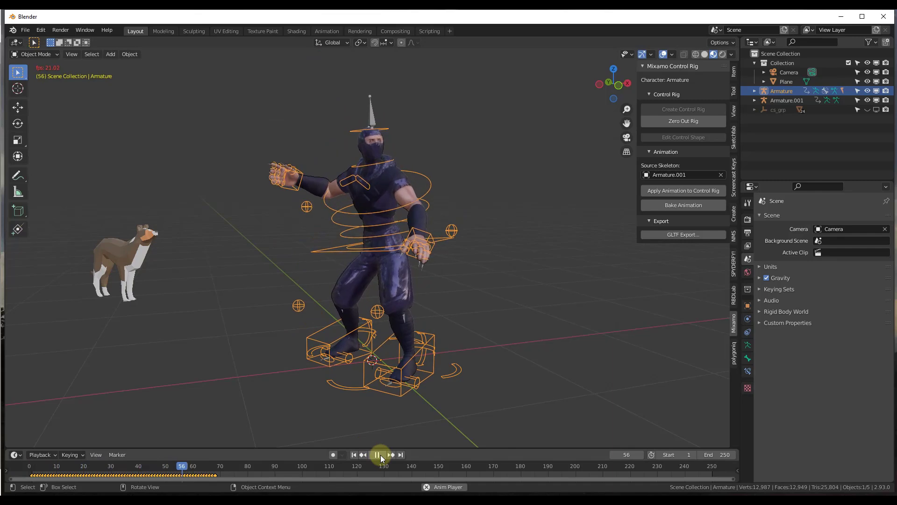
drag(232, 460, 27, 471)
click(382, 454)
click(382, 454)
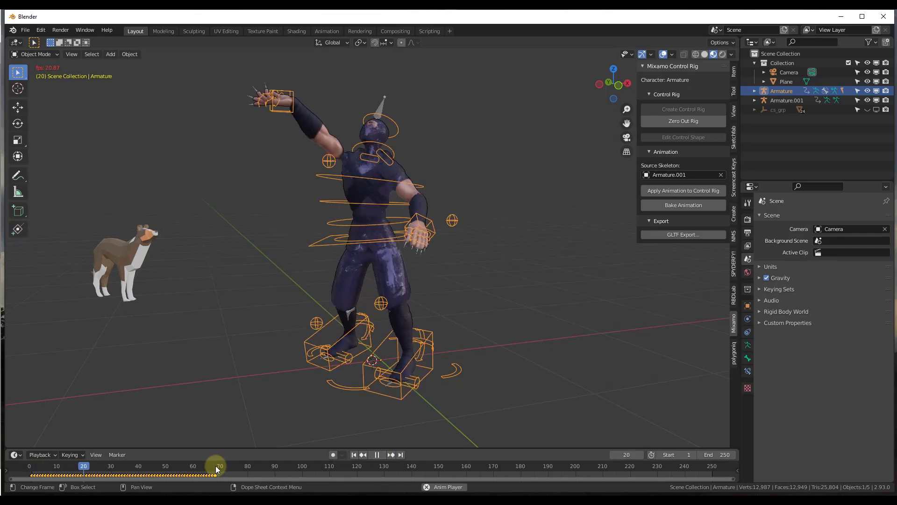
click(380, 458)
click(380, 455)
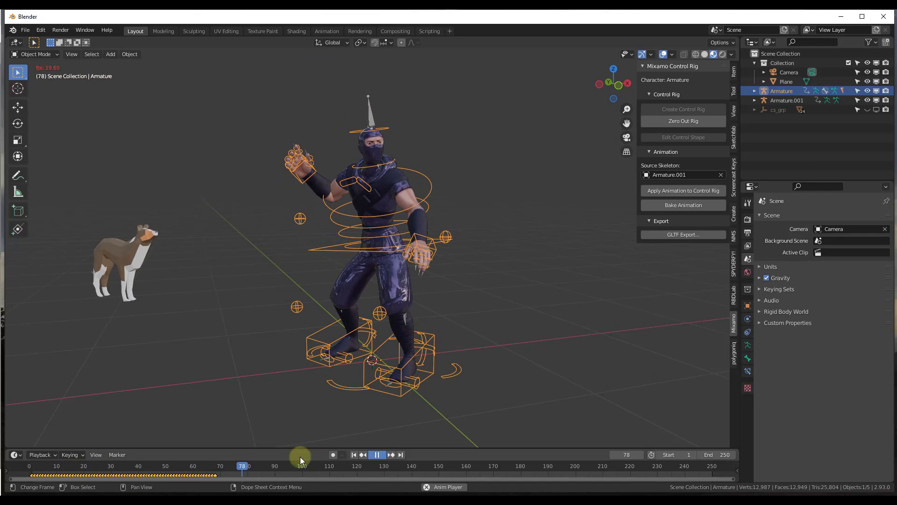
Step: Stop playback at frame 70 and import Standing 1H Magic Attack 01.fbx from the Magic Spell Pack (2) folder
drag(232, 469, 221, 468)
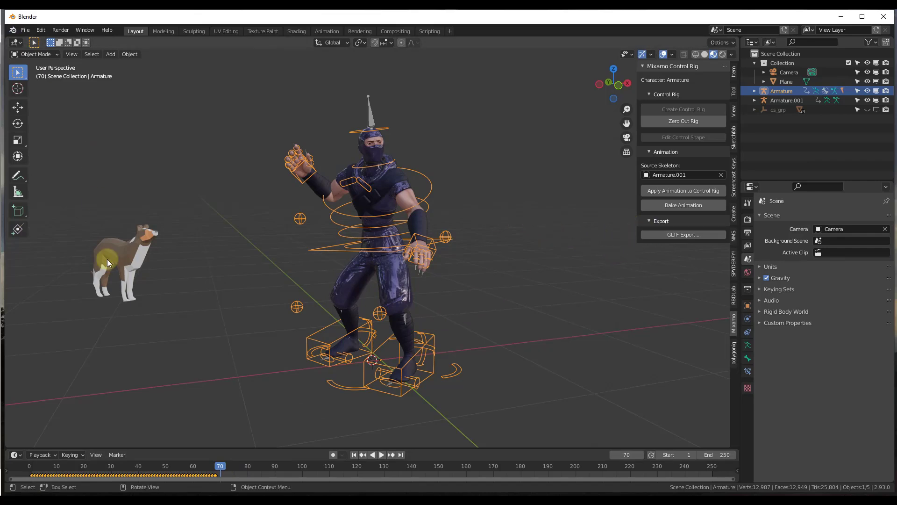
click(25, 30)
mouse_move(58, 160)
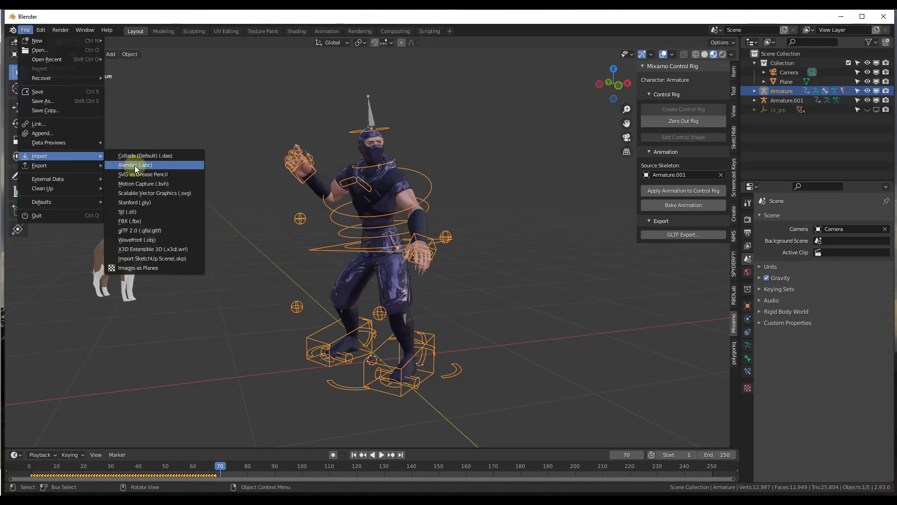
click(150, 218)
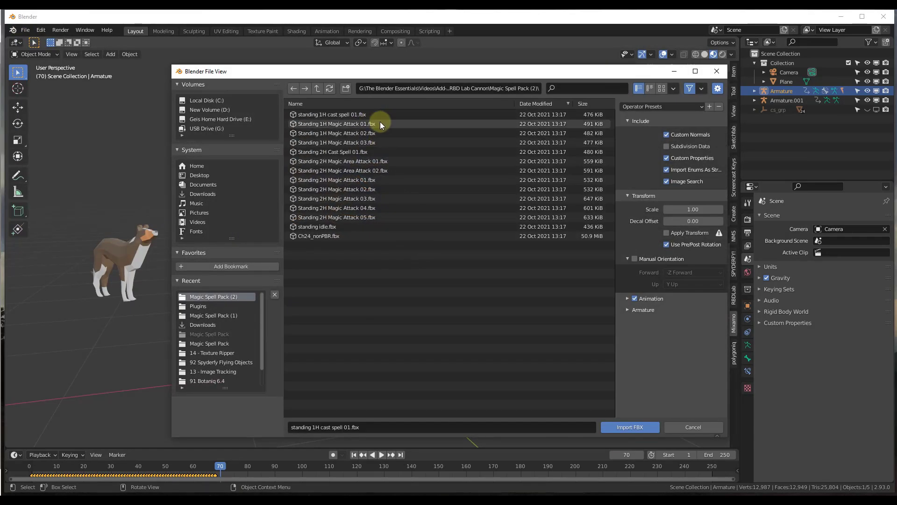
click(355, 125)
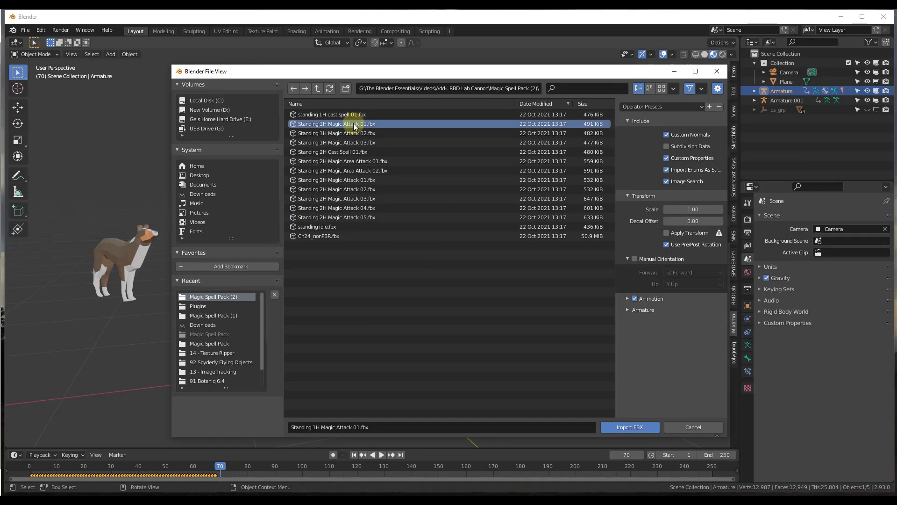
double_click(354, 124)
scroll(405, 230, down, 2)
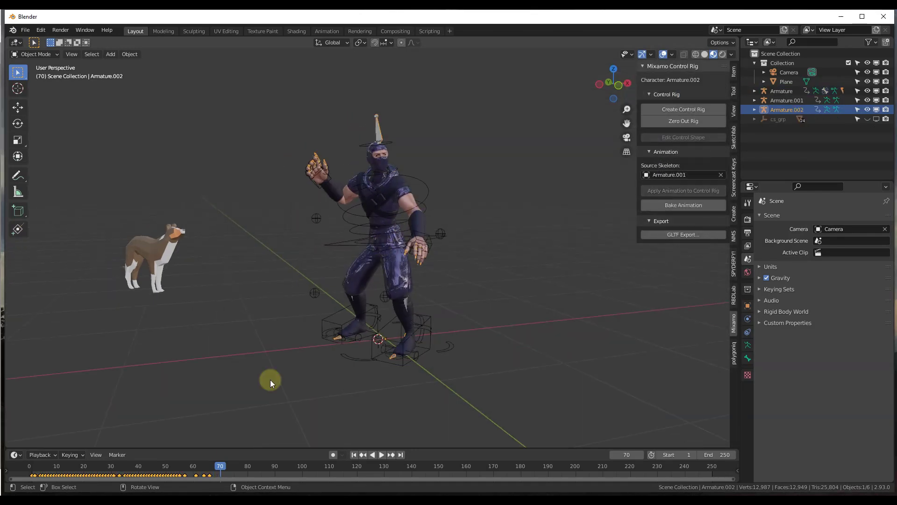
Step: Play and scrub the timeline from the start to preview the imported magic attack skeleton's motion
drag(222, 471, 64, 475)
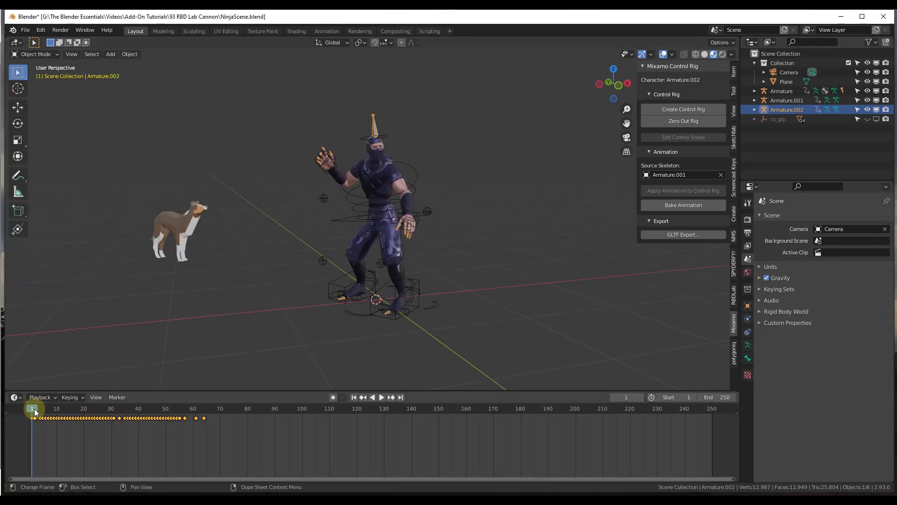
key(space)
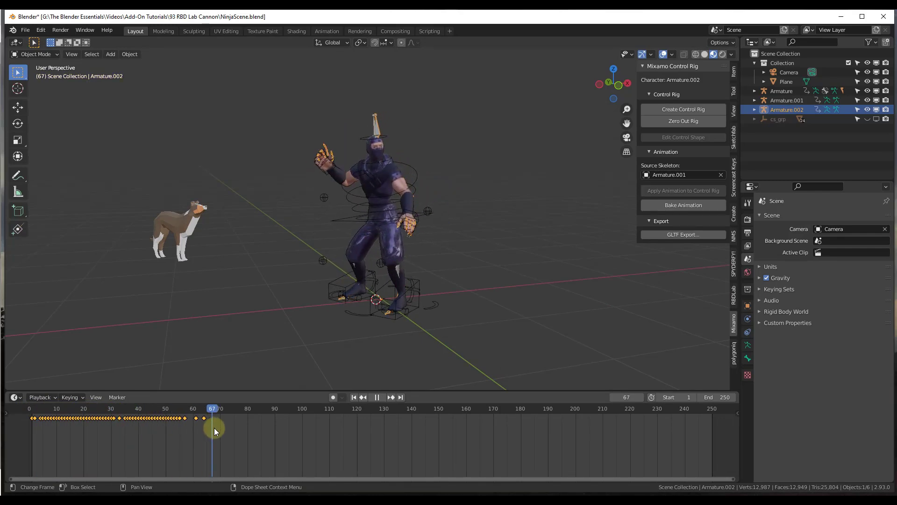
drag(210, 431, 30, 433)
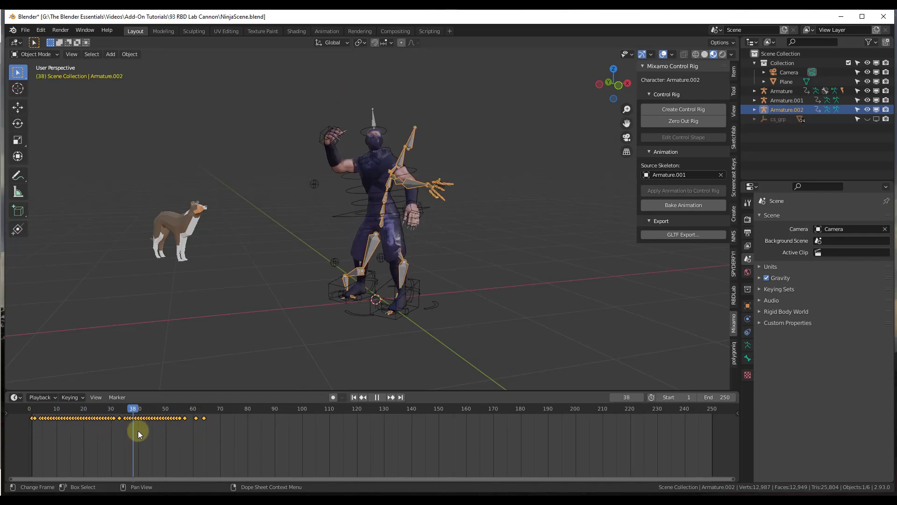
Step: Stop playback at frame 64 and move all of Armature.002's keyframes so they begin at that frame
drag(201, 433, 204, 411)
key(space)
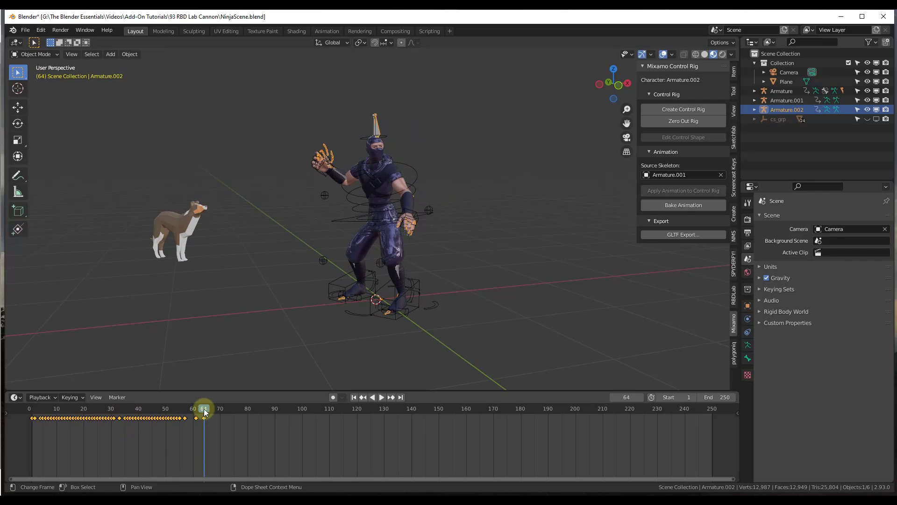
click(222, 442)
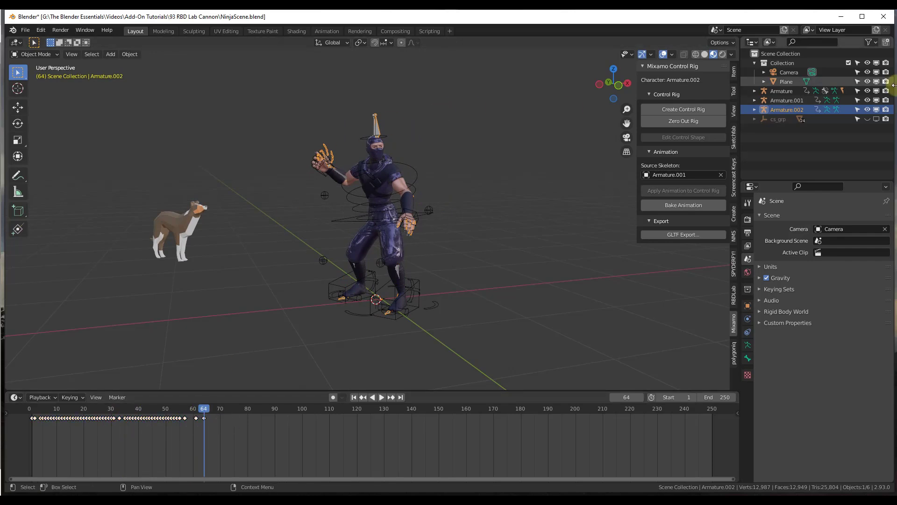
drag(233, 443, 318, 438)
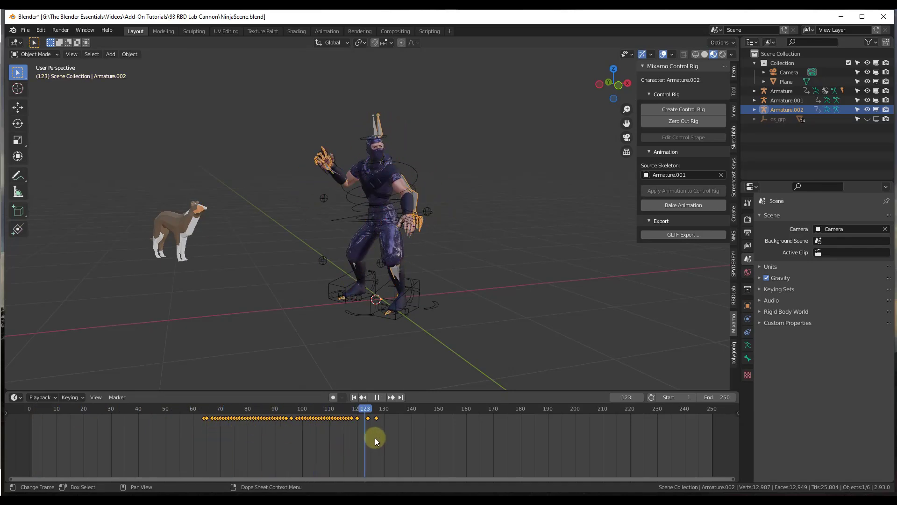
Step: Play and scrub through Armature.002's shifted keyframes, and return to frame 0 with playback stopped
click(290, 453)
key(space)
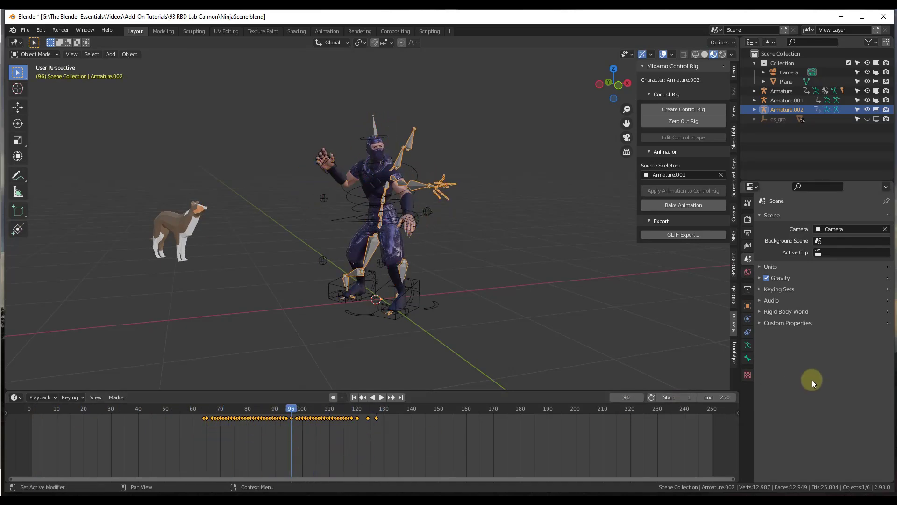
key(space)
drag(293, 410, 29, 422)
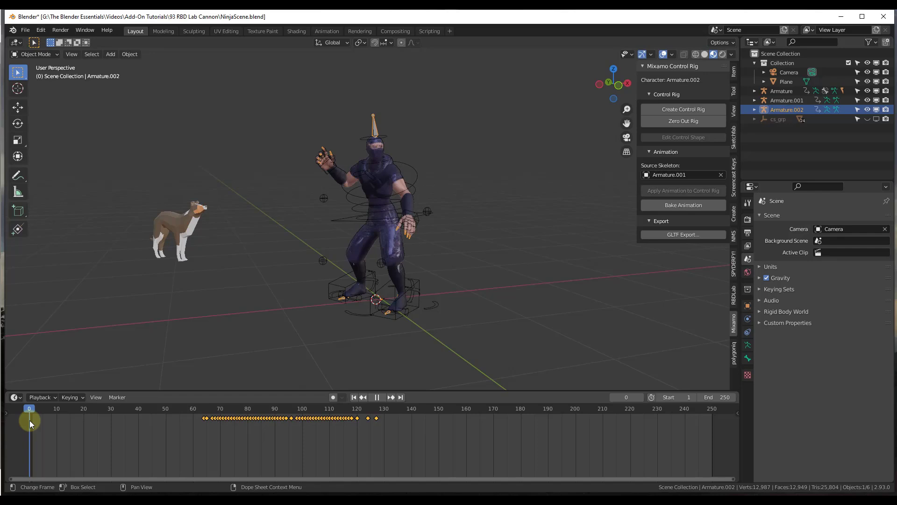
key(space)
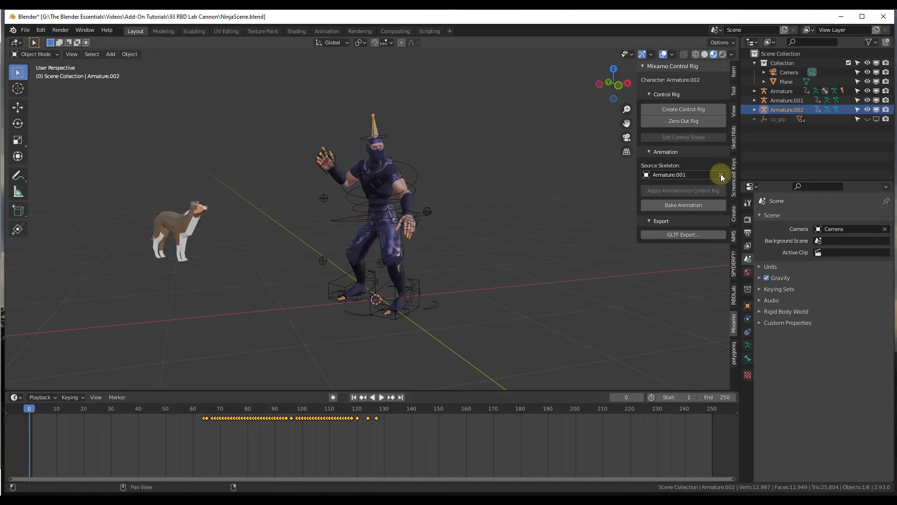
Step: Set Armature.002 as the source skeleton and apply its animation to the ninja's control rig
click(705, 174)
key(BackSpace)
text(2)
click(674, 189)
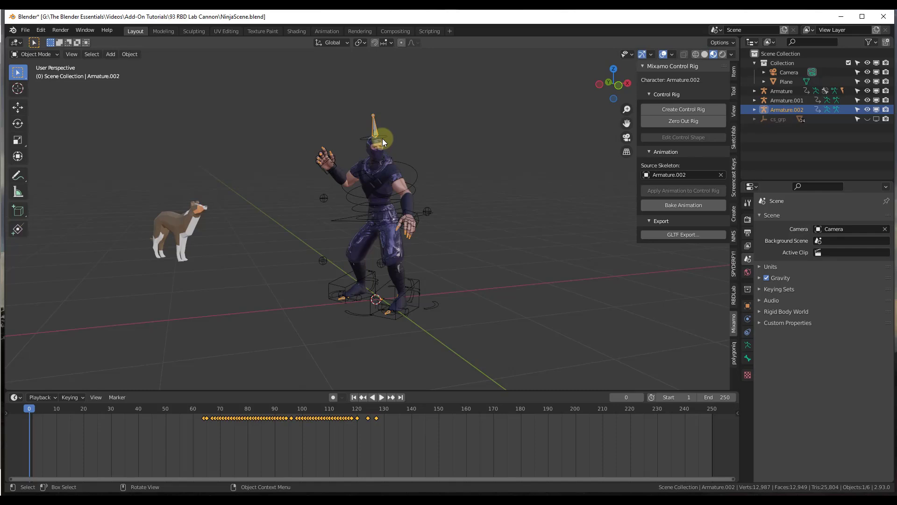
click(383, 138)
click(680, 190)
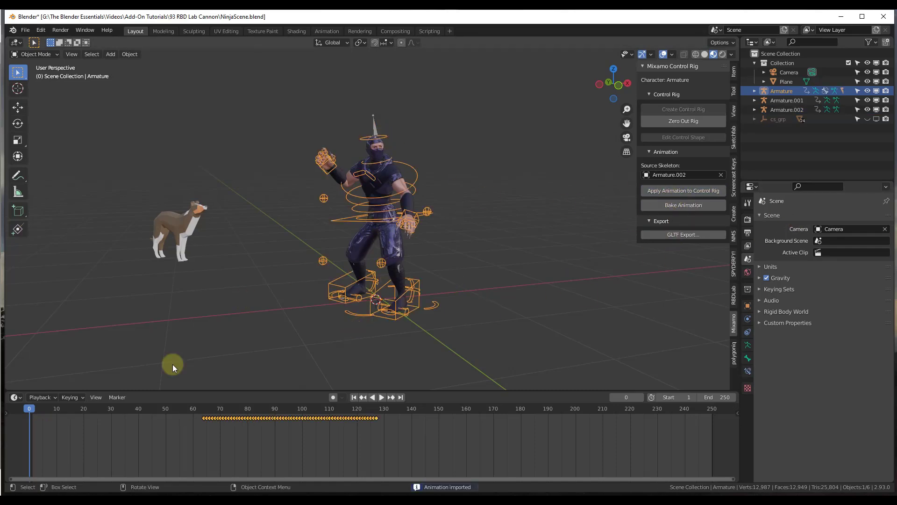
Step: Scrub the timeline to check the ninja's keyframes, and undo applying the magic attack animation to the control rig
drag(71, 409, 133, 427)
key(shift+Left)
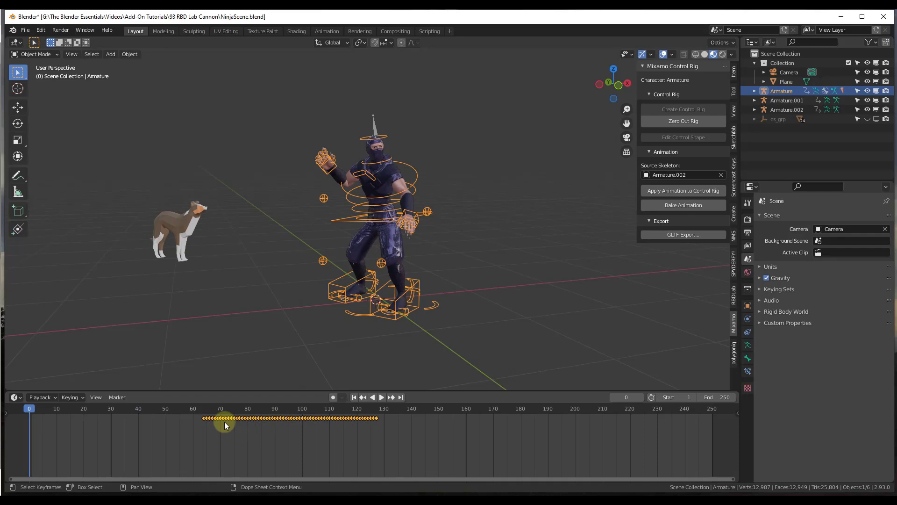
key(ctrl+z)
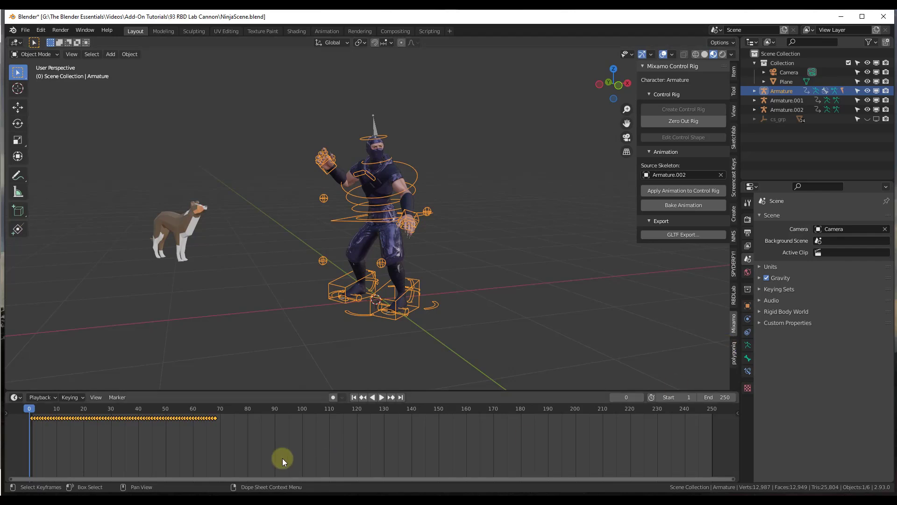
Step: Reselect the ninja's control rig and copy all of its cast spell keyframes
click(470, 170)
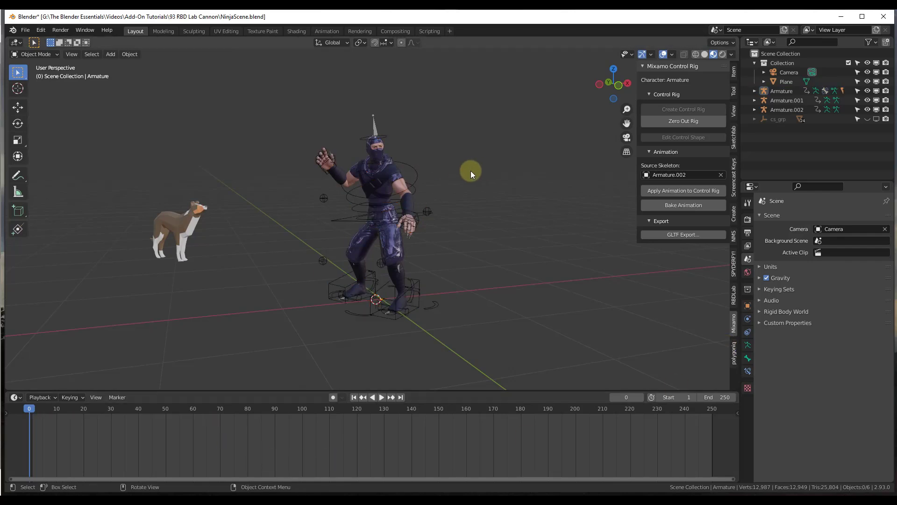
click(411, 184)
mouse_move(49, 407)
mouse_down()
mouse_move(150, 404)
mouse_move(216, 415)
mouse_move(22, 408)
mouse_move(48, 417)
mouse_up()
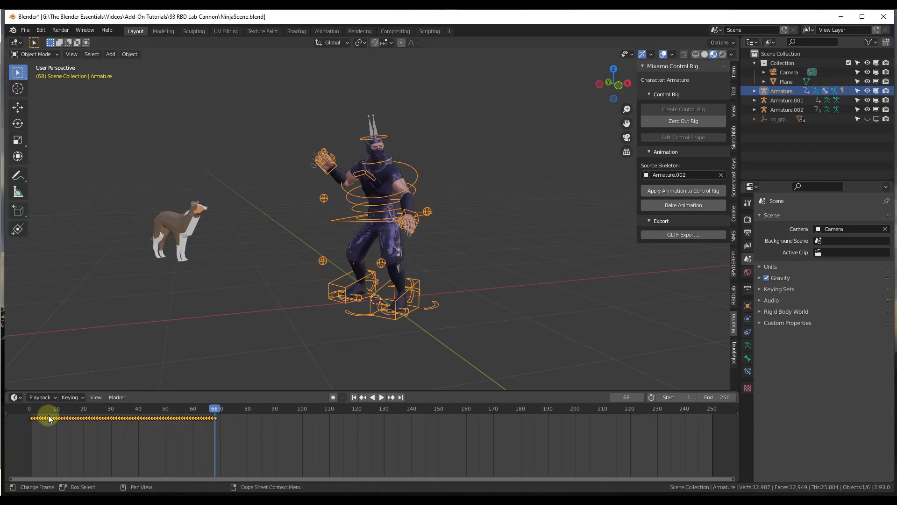
right_click(48, 417)
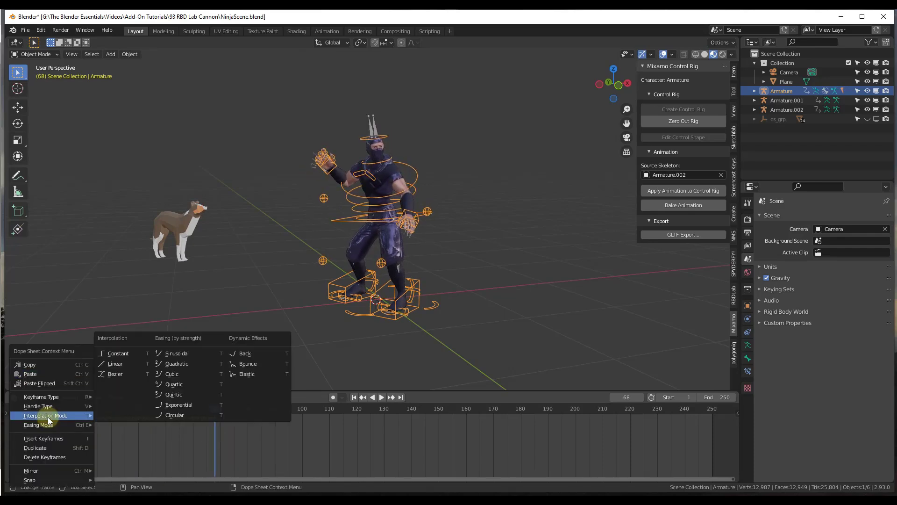
click(32, 366)
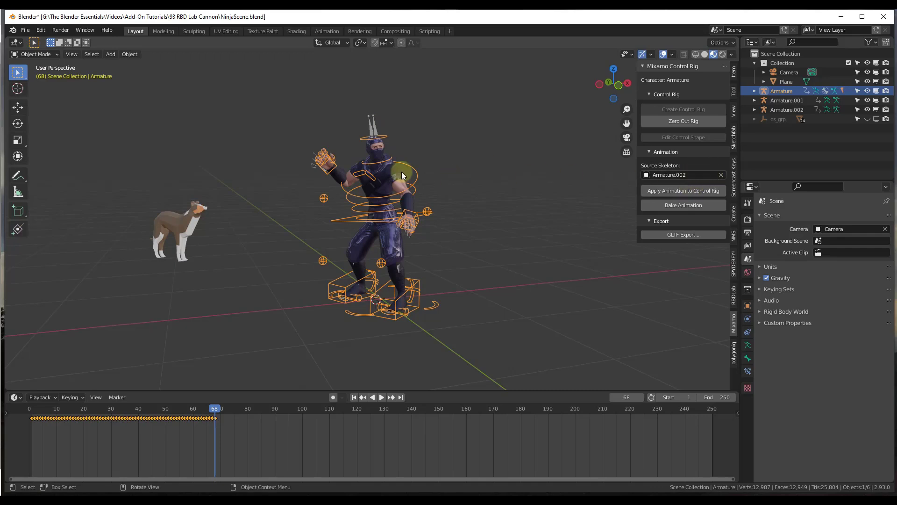
Step: Apply Armature.002's animation to the ninja's control rig again and paste the copied cast spell keyframes at frame 0
click(692, 192)
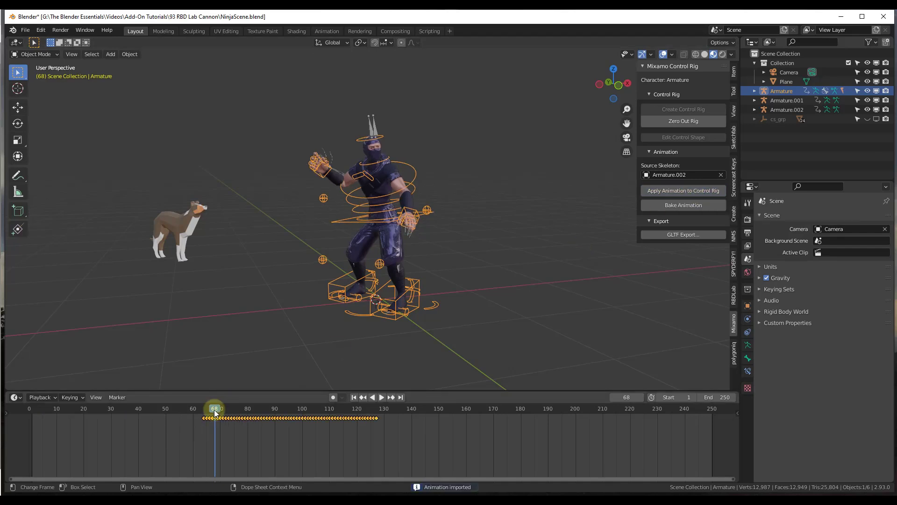
key(space)
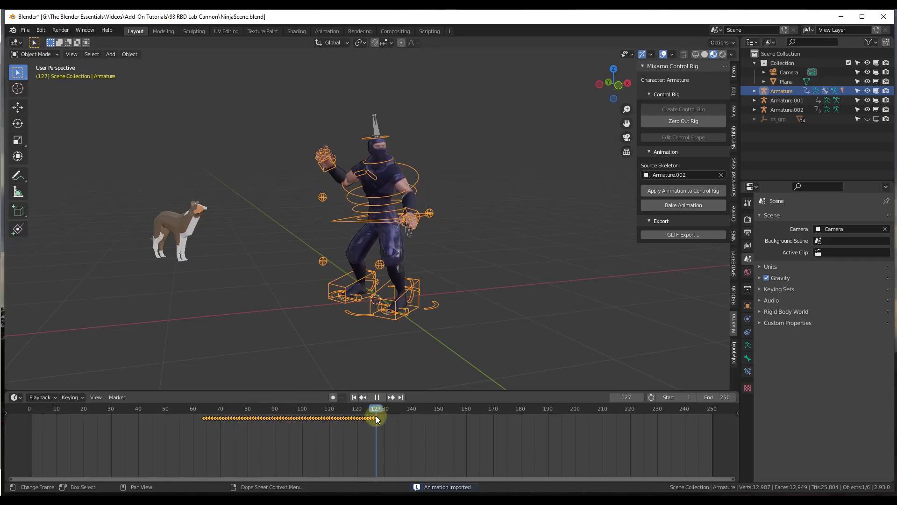
drag(376, 415, 30, 408)
key(space)
right_click(30, 408)
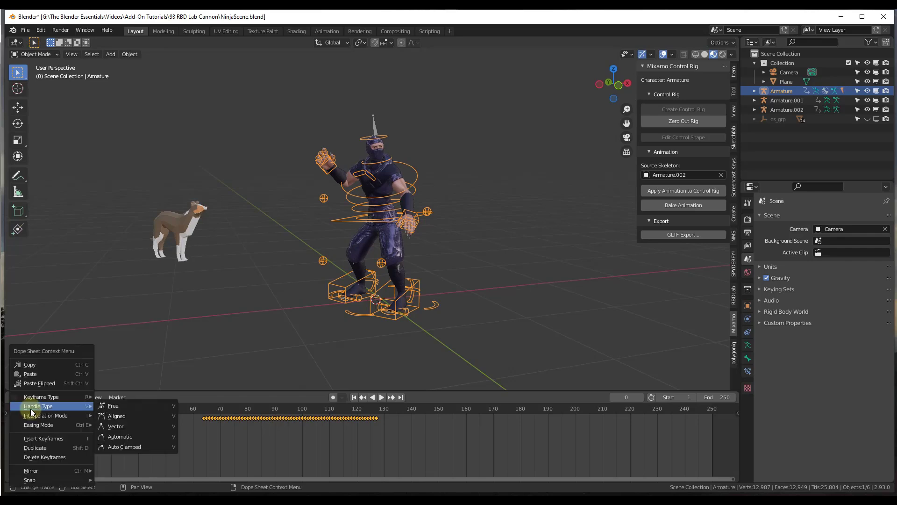
click(35, 373)
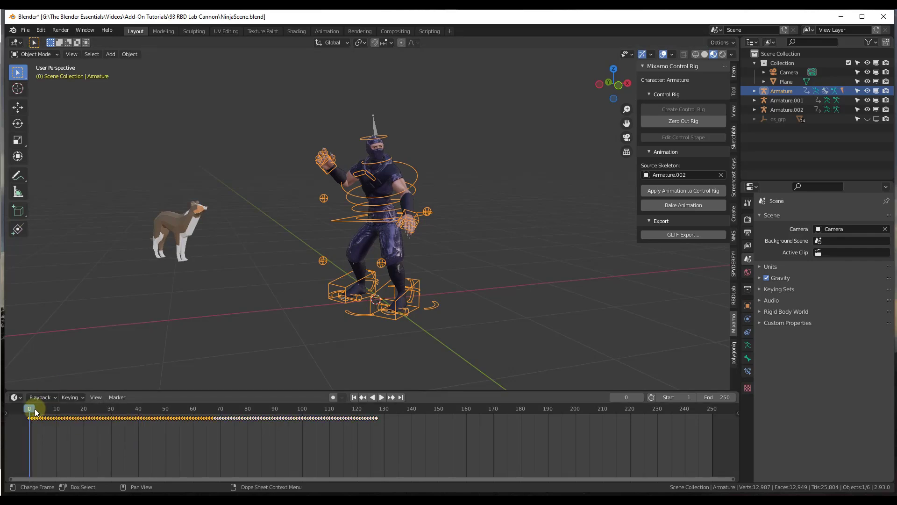
Step: Play the combined cast spell and magic attack animation on the ninja, then stop playback and deselect everything
click(382, 397)
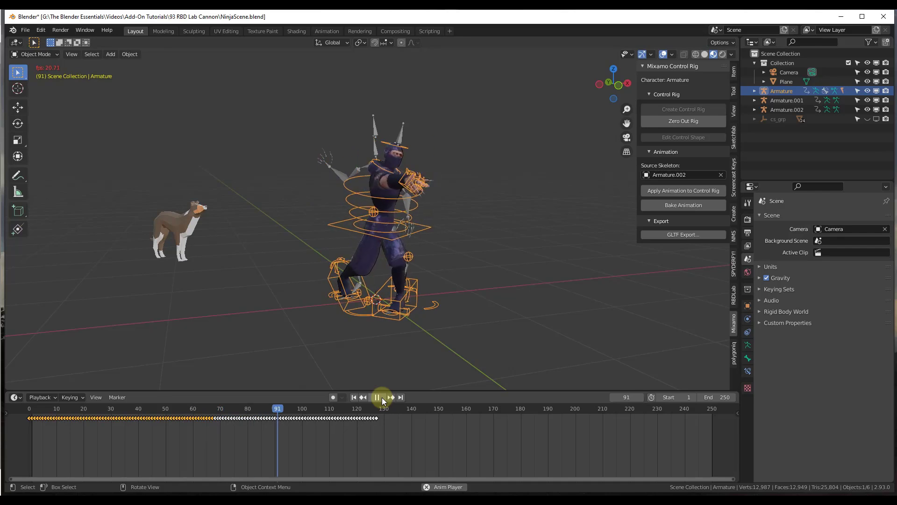
key(Escape)
key(alt+a)
Step: Hide Armature.001 and Armature.002 in the viewport and turn off the viewport overlays
click(867, 99)
click(868, 110)
click(642, 54)
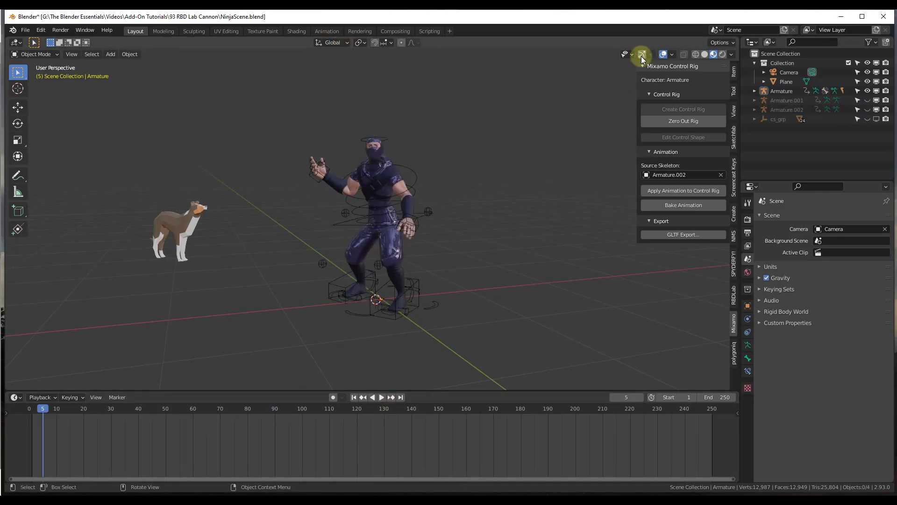
click(642, 54)
click(664, 54)
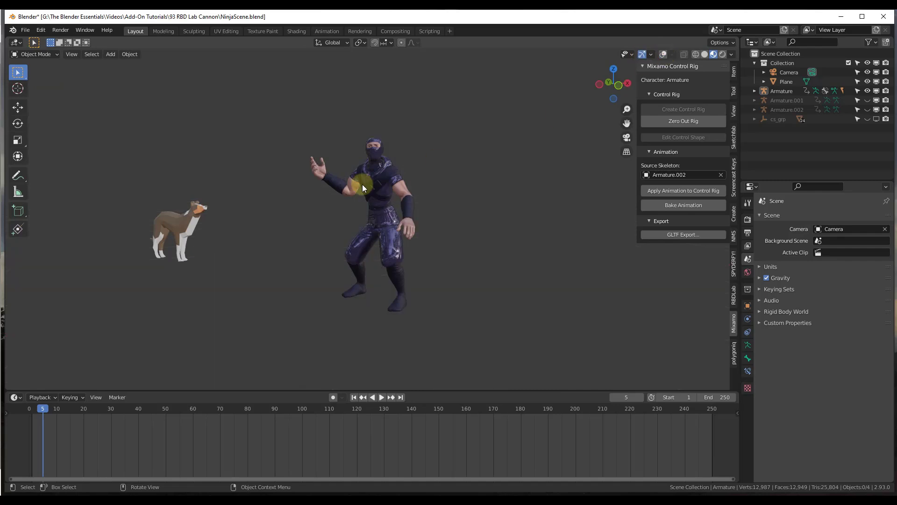
Step: Play the ninja's combined animation without overlays, return to frame 1, and turn the overlays back on
click(381, 398)
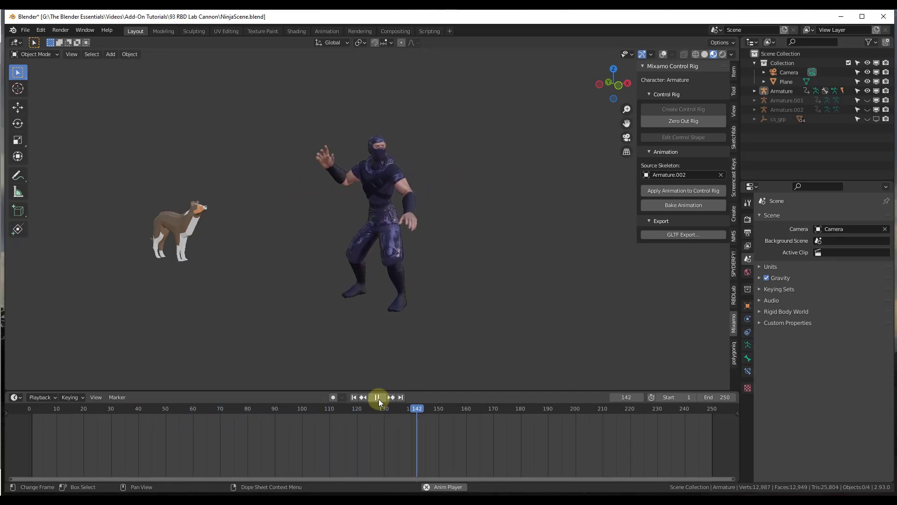
key(space)
drag(246, 411, 33, 411)
click(662, 54)
Step: Add a mesh plane beneath the ninja and scale it up about 9.2 times as a floor
middle_drag(435, 248, 444, 271)
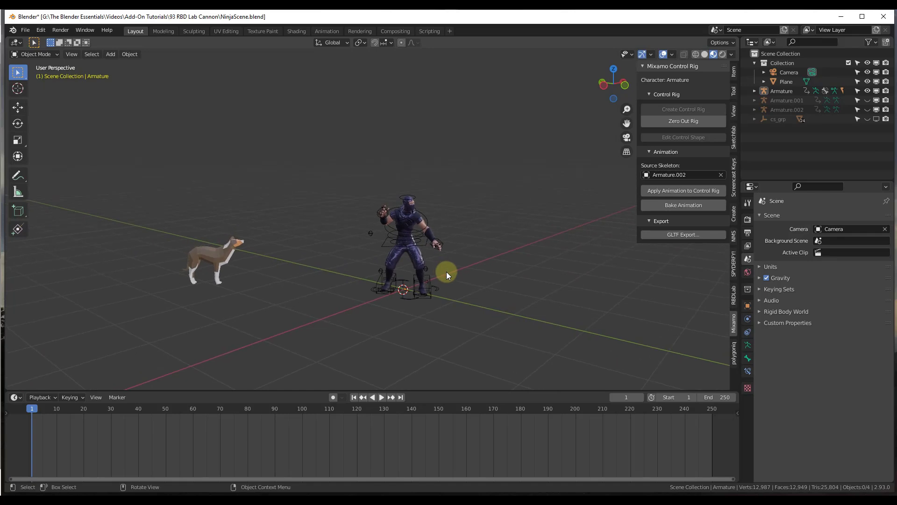
middle_drag(570, 273, 469, 274)
key(shift+a)
mouse_move(453, 290)
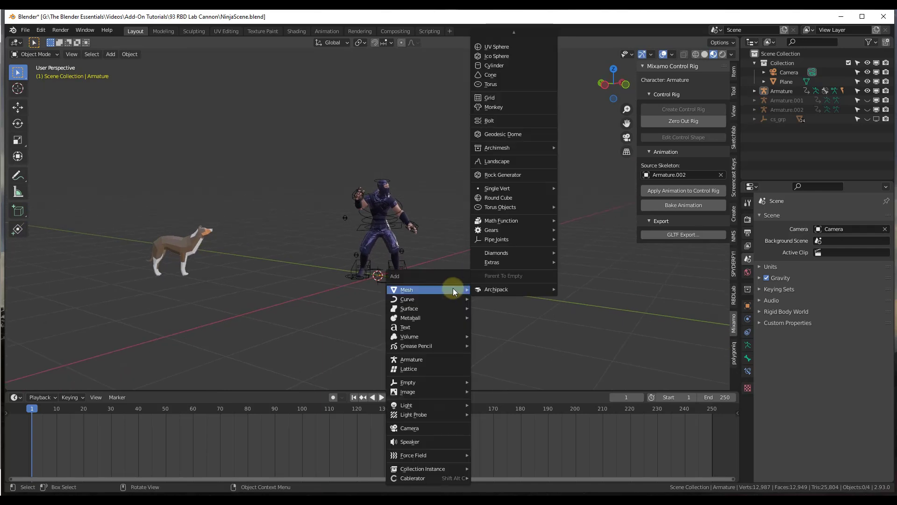
click(510, 37)
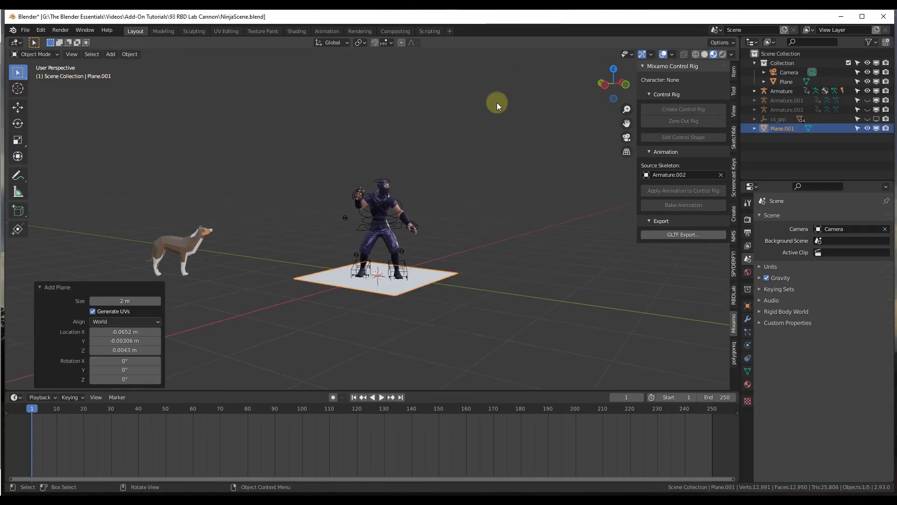
key(s)
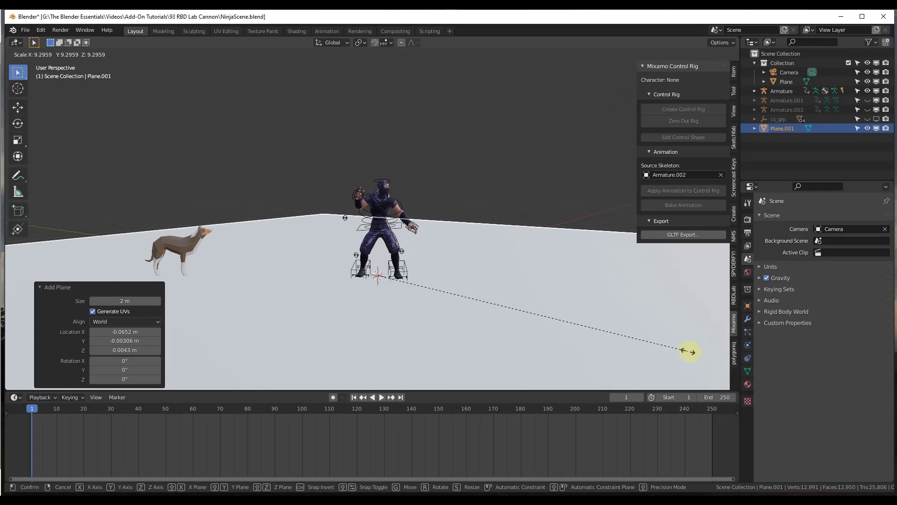
click(686, 349)
Step: Apply rotation and scale to the floor plane
click(130, 54)
mouse_move(141, 101)
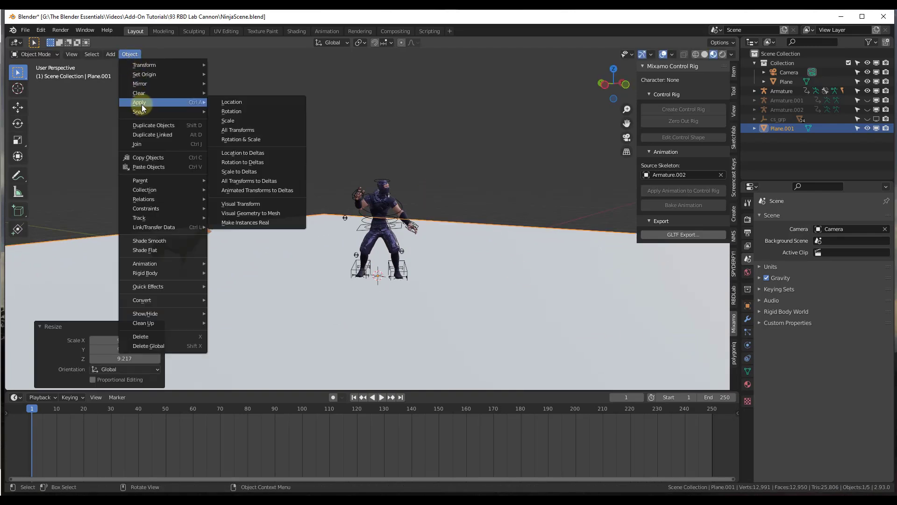
click(236, 140)
Step: Add a mesh cube on the floor in front of the ninja and raise it about 0.98 m along Z
middle_drag(259, 203, 445, 223)
key(shift+a)
mouse_move(460, 214)
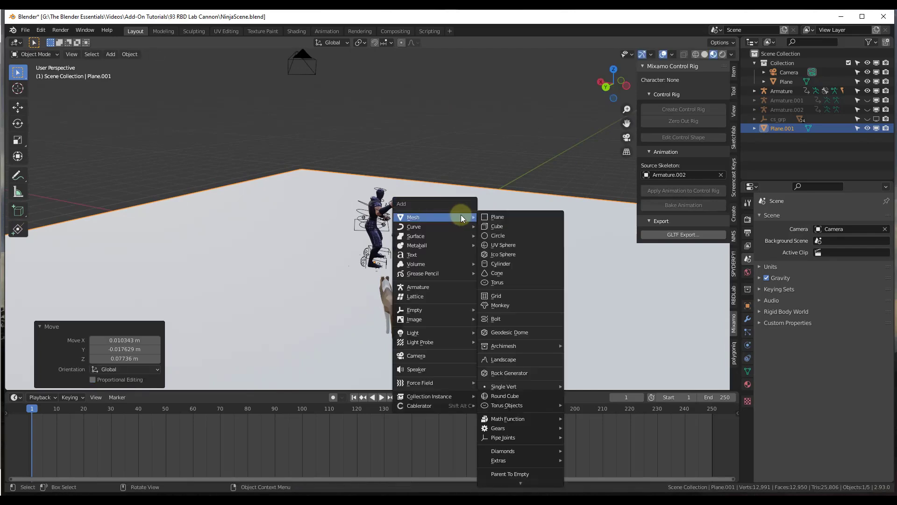
click(509, 225)
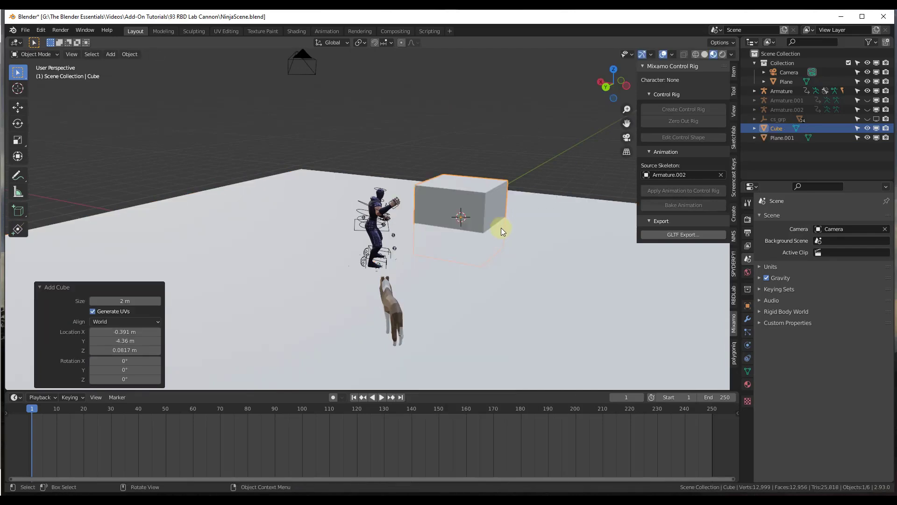
key(g)
key(z)
click(508, 197)
Step: Shape the cube into a wall by scaling it about 3.83 along X and about 0.3 along Y
key(s)
key(x)
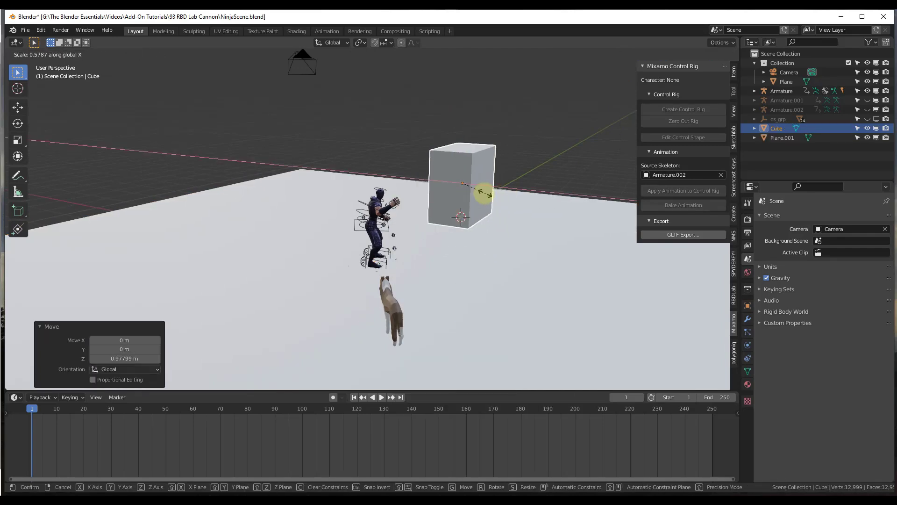
click(626, 227)
key(s)
key(y)
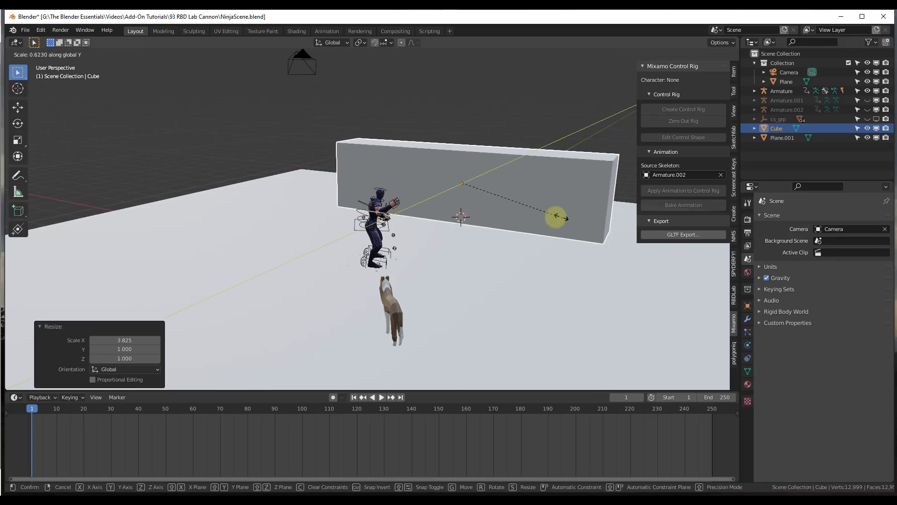
click(500, 216)
middle_drag(536, 221, 489, 209)
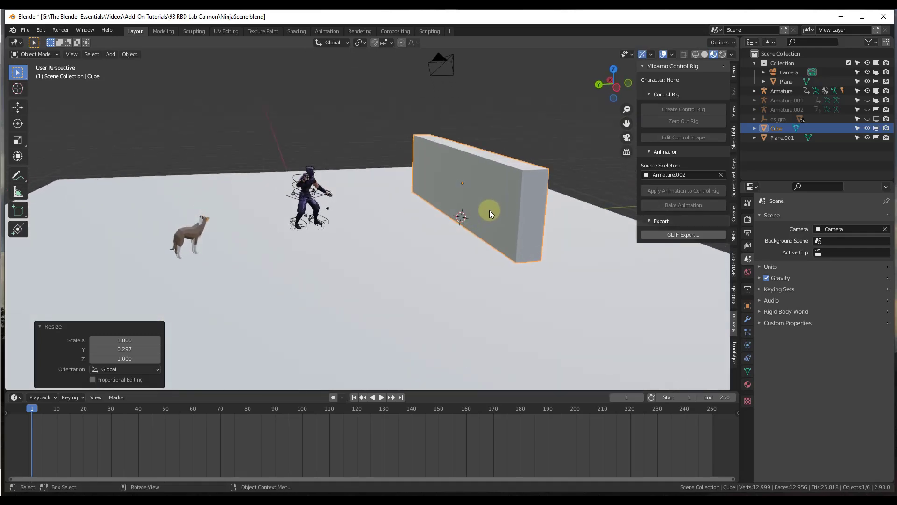
Step: Apply rotation and scale to the wall cube
click(129, 54)
mouse_move(153, 103)
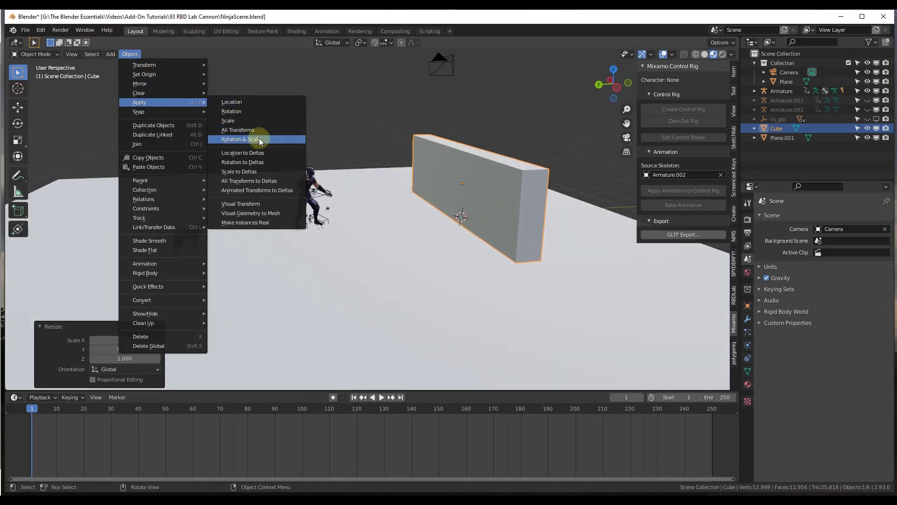
click(260, 140)
Step: Add a mesh cylinder on the floor beside the ninja and scale it uniformly to about 0.076
mouse_move(461, 215)
middle_down()
mouse_move(462, 197)
mouse_move(453, 202)
middle_up()
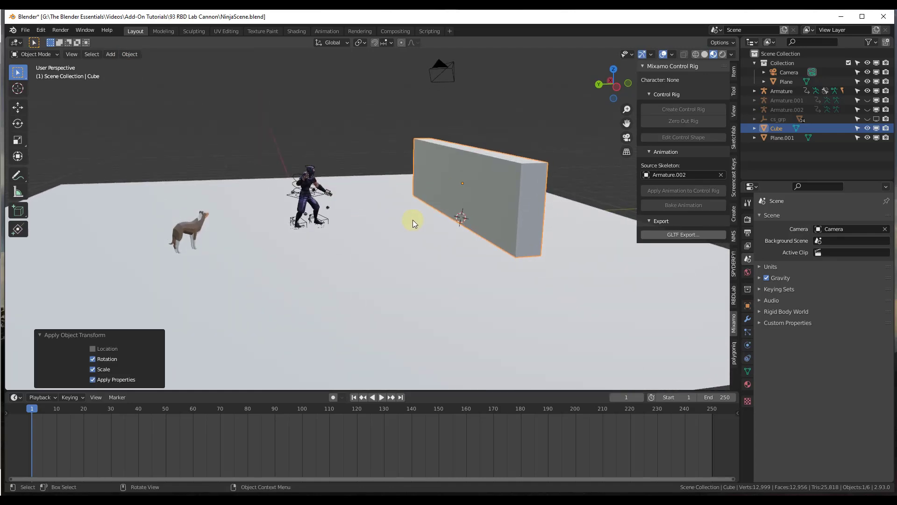
middle_drag(439, 186, 341, 216)
scroll(323, 201, up, 4)
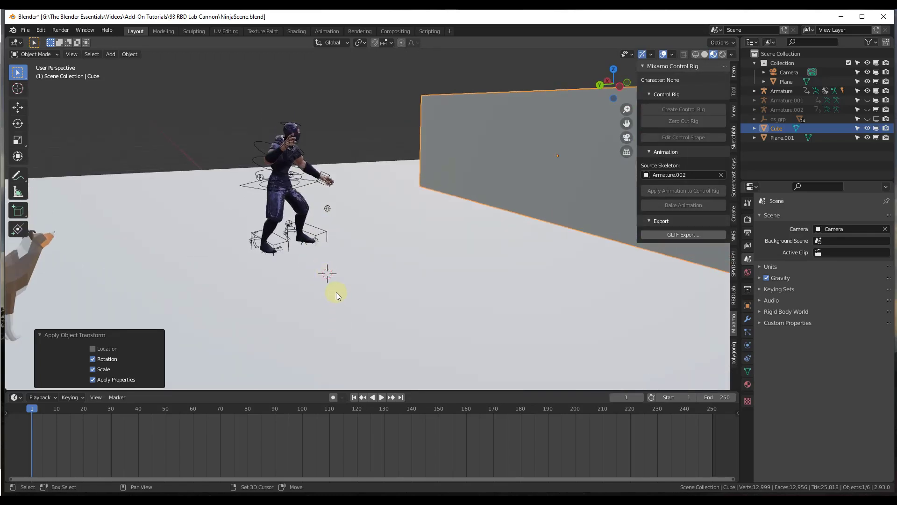
key(shift+a)
mouse_move(322, 255)
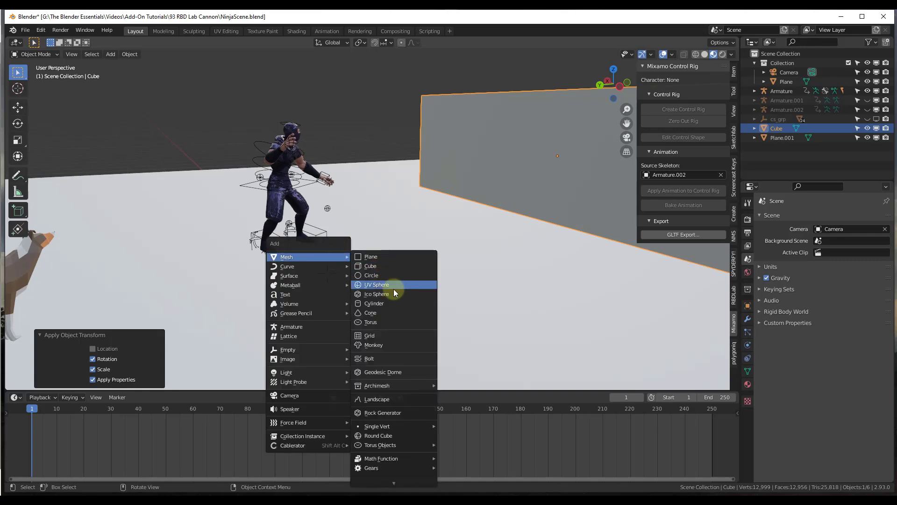
click(384, 303)
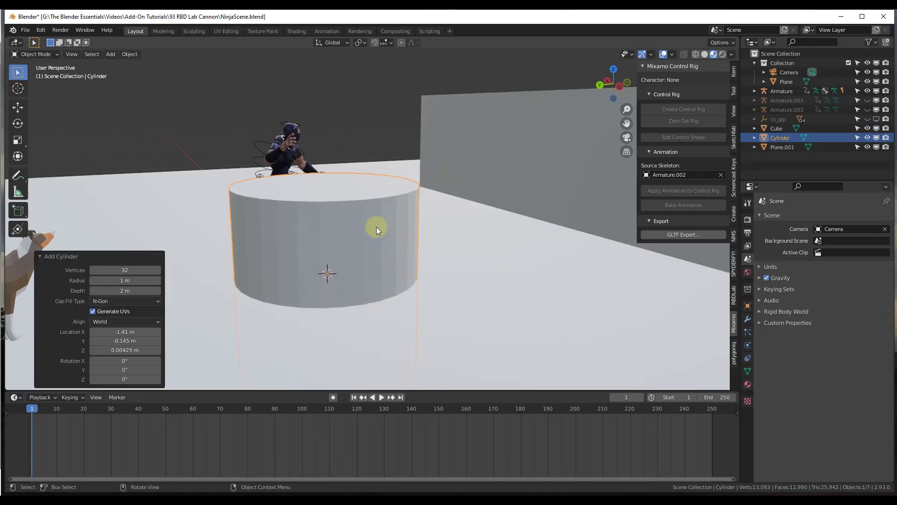
scroll(416, 263, down, 2)
click(628, 83)
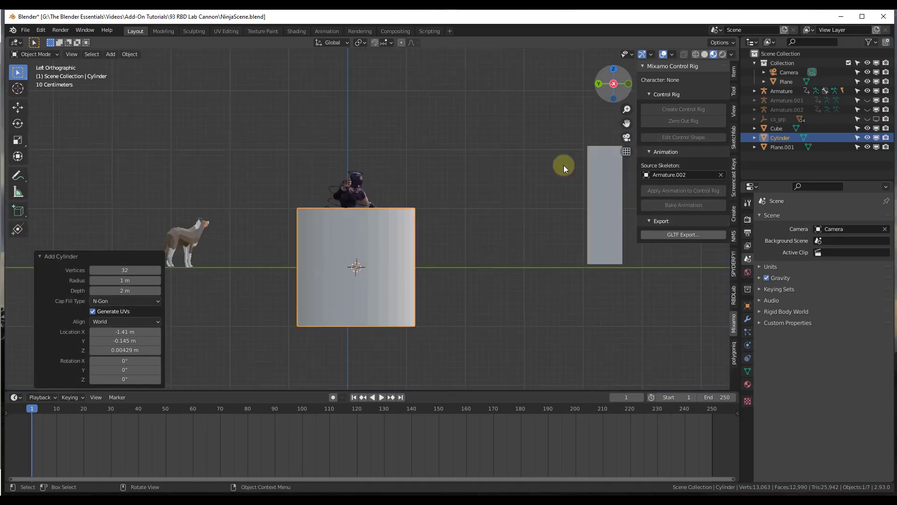
scroll(387, 280, down, 2)
scroll(403, 289, up, 2)
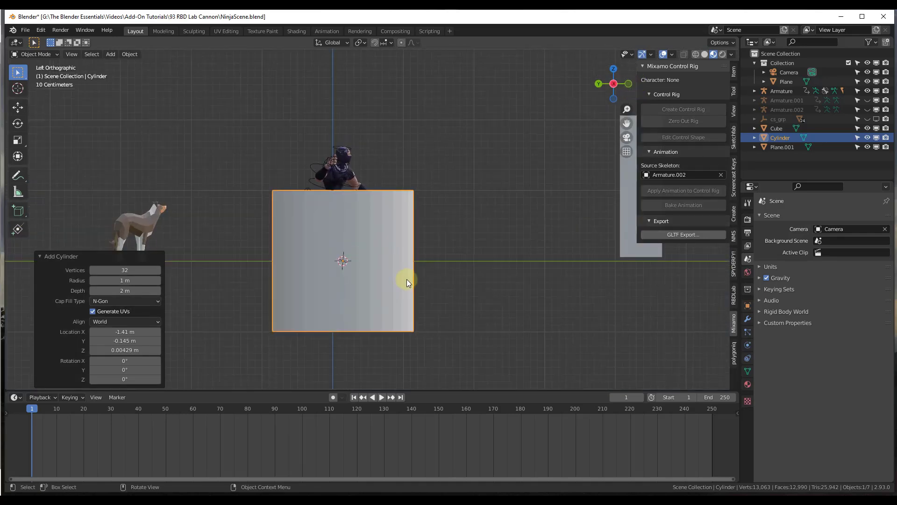
key(s)
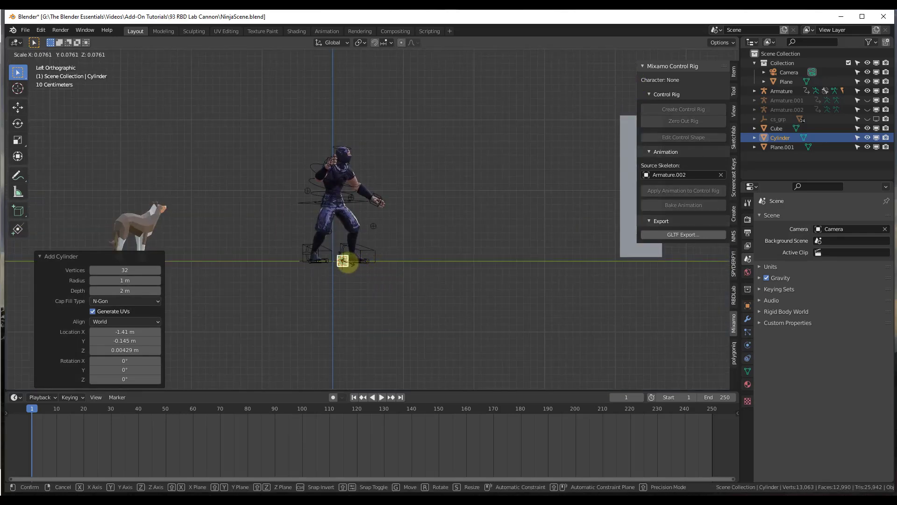
click(347, 261)
Step: Widen the small cylinder about 2.99 times in X and Y, leaving its height locked
scroll(347, 259, up, 5)
key(s)
key(shift+z)
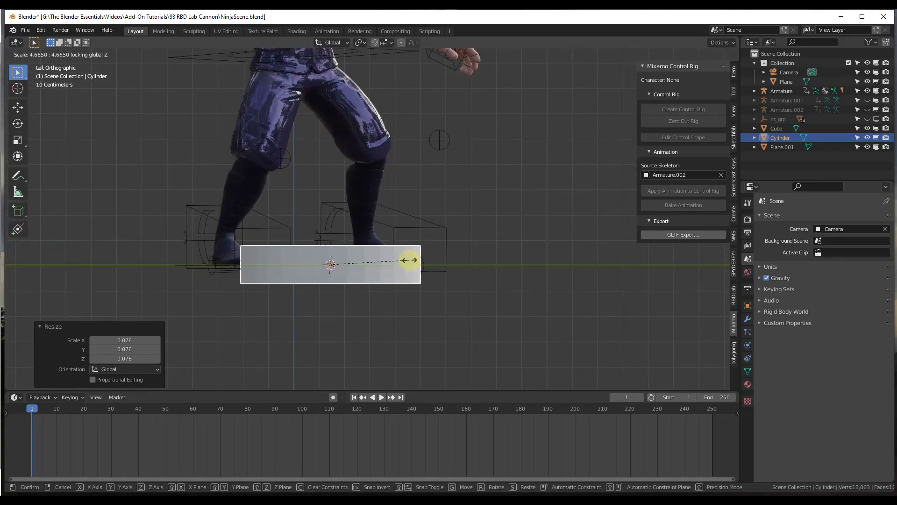
click(379, 259)
Step: Edit the cylinder in wireframe shading and lower its top face about 0.14 m to leave a thin disc
scroll(367, 257, up, 2)
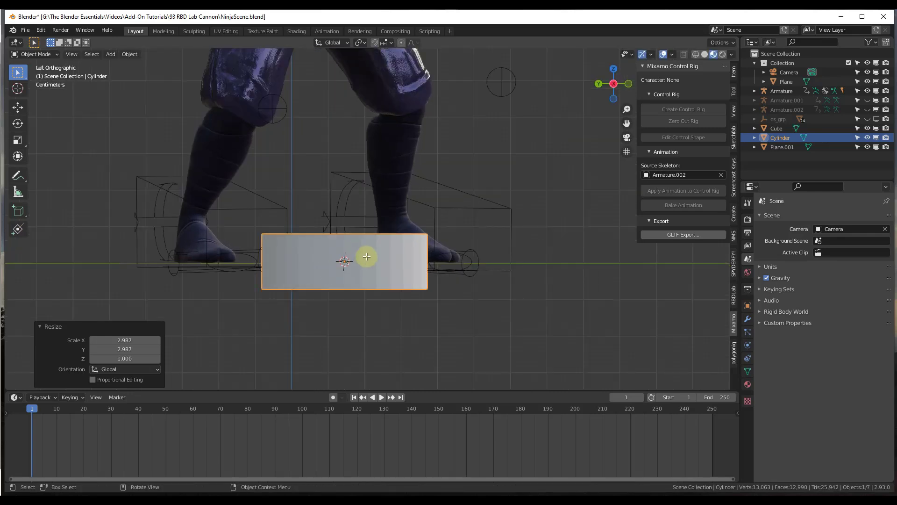
key(Tab)
key(z)
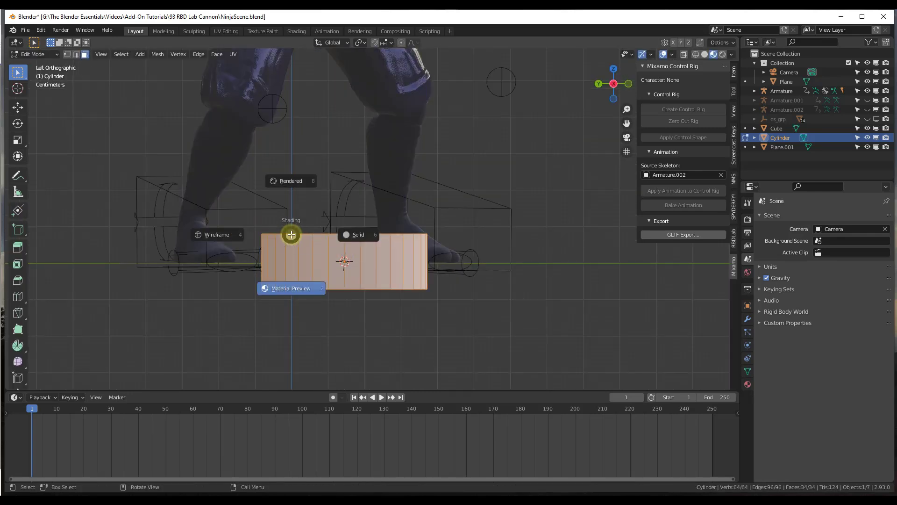
click(237, 237)
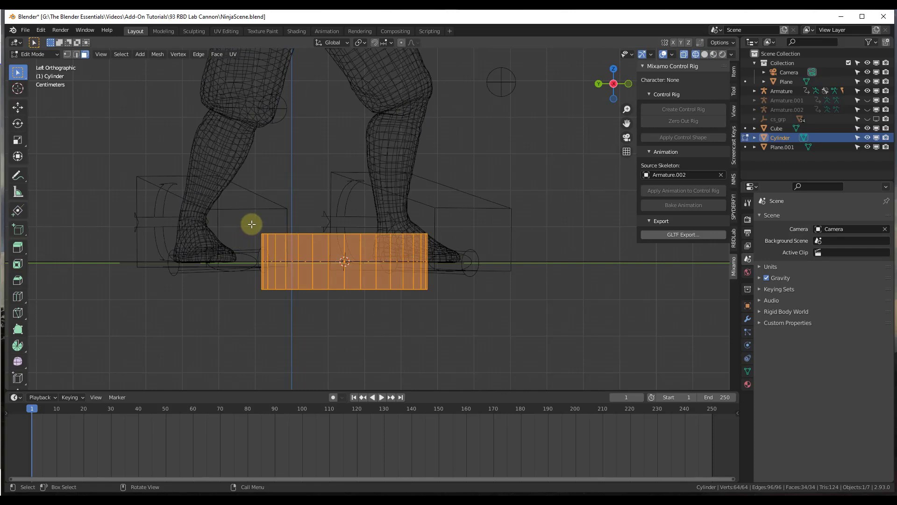
drag(246, 219, 448, 254)
key(g)
key(z)
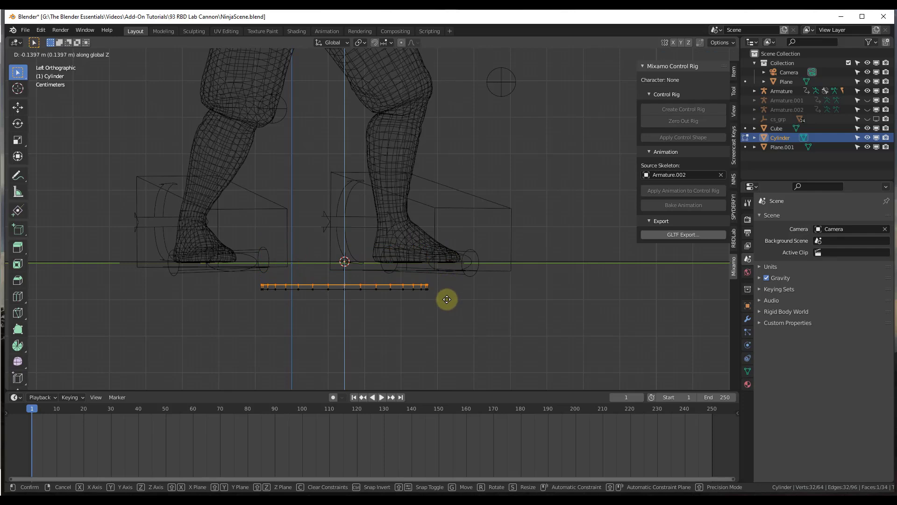
click(447, 299)
Step: Extrude the disc's top face up about 0.032 m and scale it about 1.6 times to flare the sides
key(e)
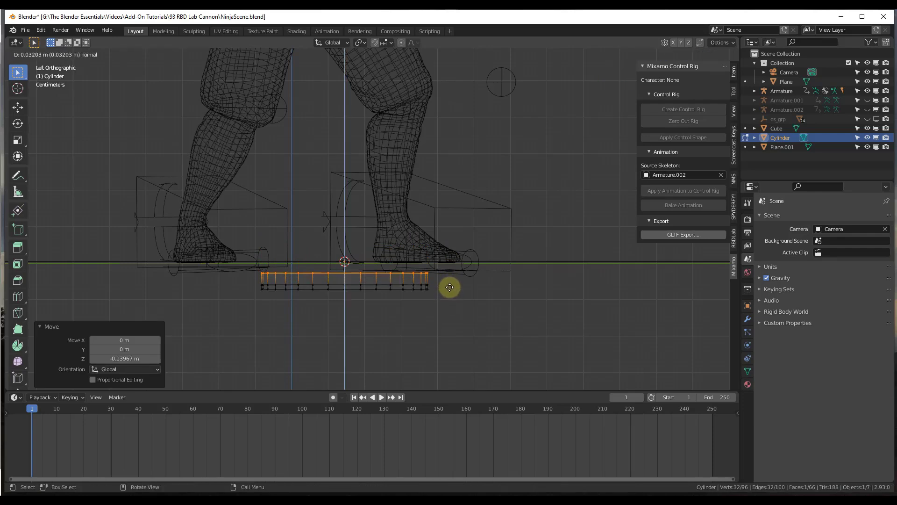
click(450, 287)
key(s)
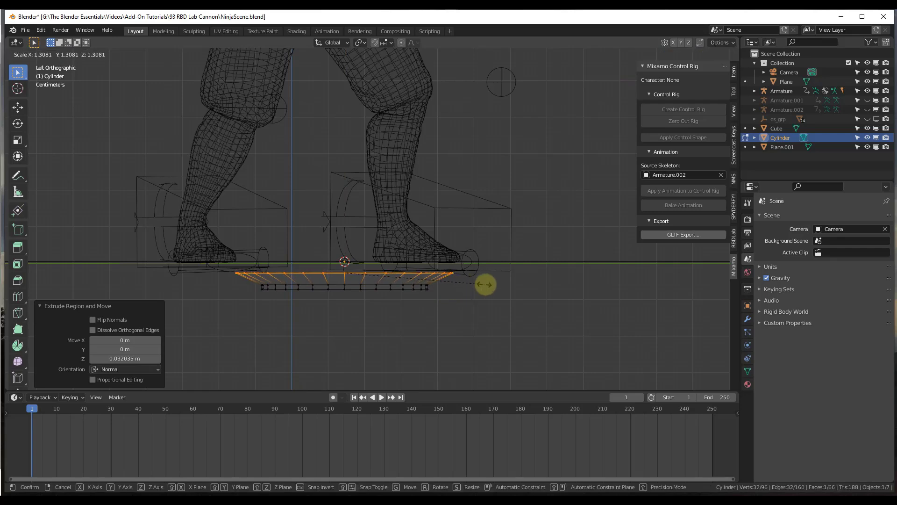
click(515, 281)
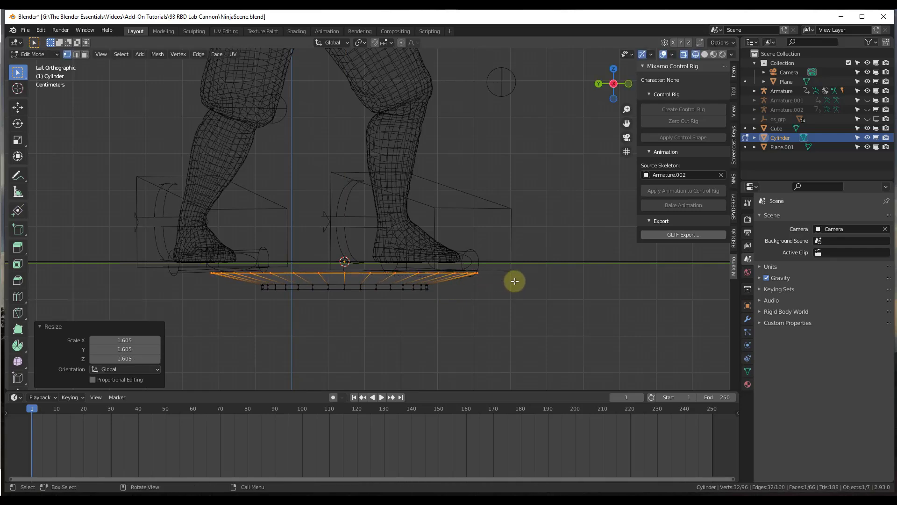
Step: Extrude the flared top face up about 0.017 m and scale it slightly outward, about 1.05 times, as a plate rim
key(e)
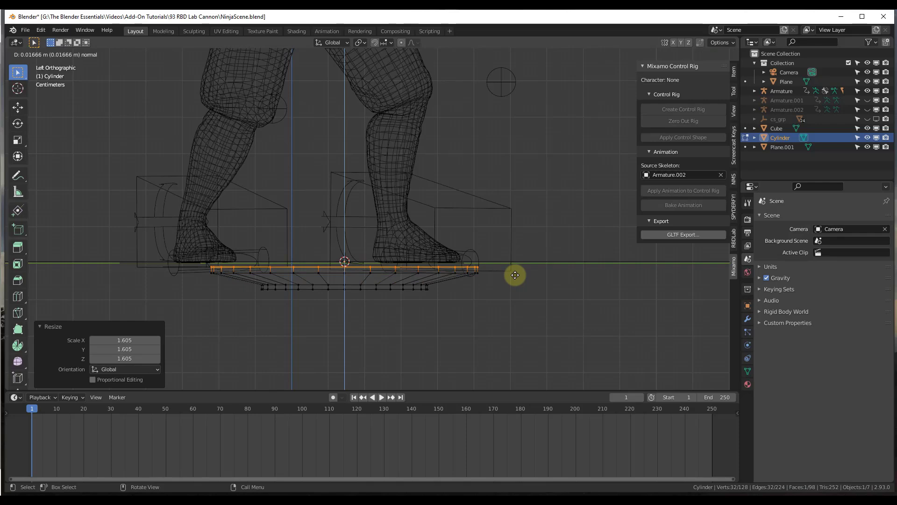
click(515, 275)
key(s)
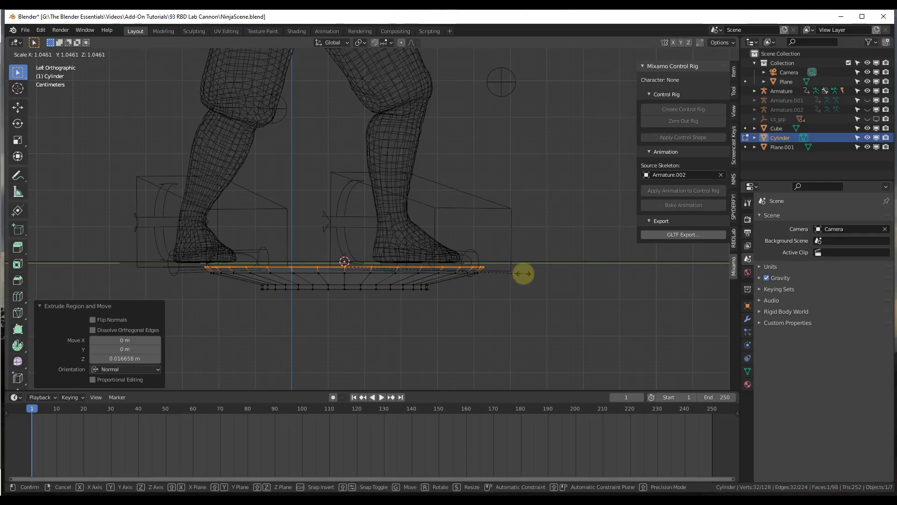
click(522, 274)
Step: Return to Object Mode, raise the plate about 0.048 m along Z, and switch to Material Preview shading
middle_drag(290, 274, 330, 290)
key(Tab)
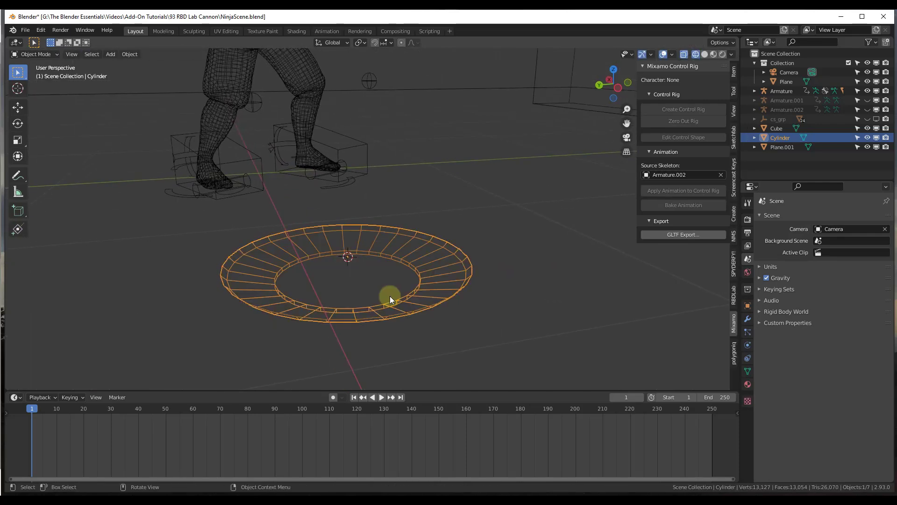
key(z)
click(483, 230)
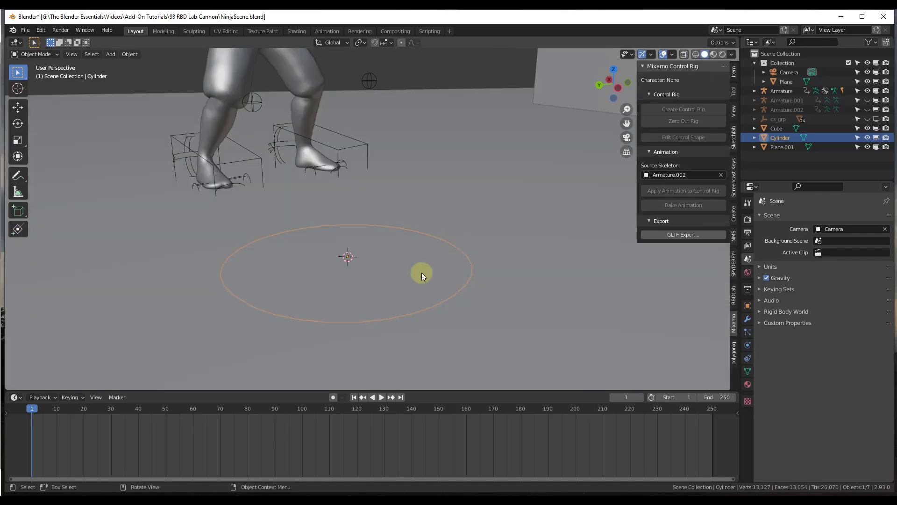
key(s)
click(459, 260)
key(z)
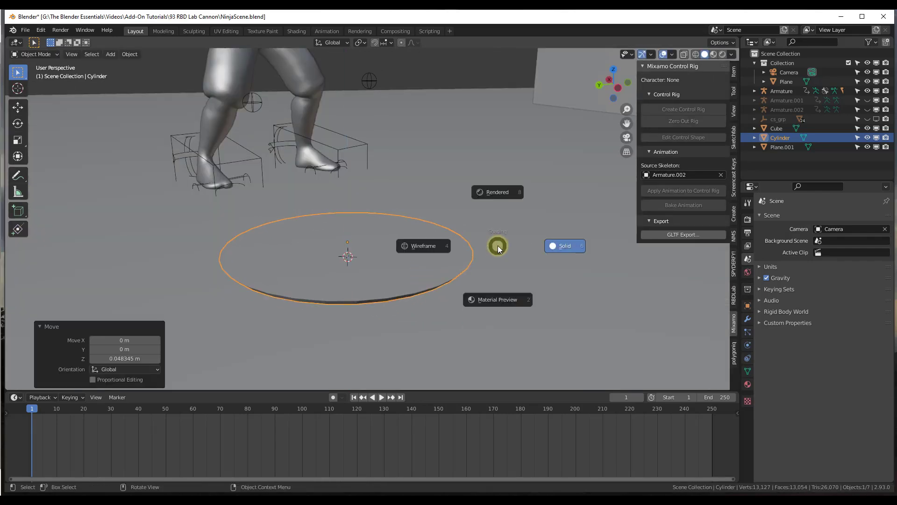
click(489, 299)
Step: Raise the plate another 0.029 m or so onto the floor and scale it down to roughly two thirds
mouse_move(425, 254)
middle_down()
mouse_move(413, 234)
mouse_move(584, 108)
middle_up()
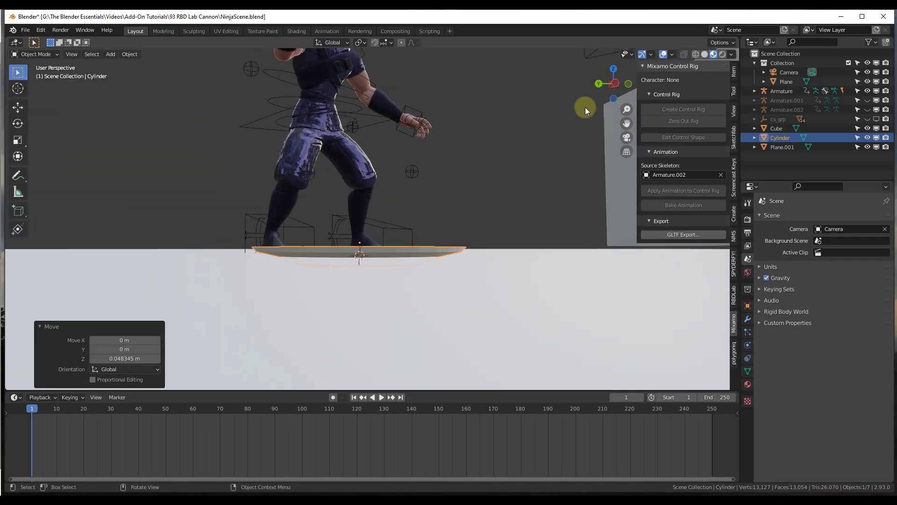
click(616, 84)
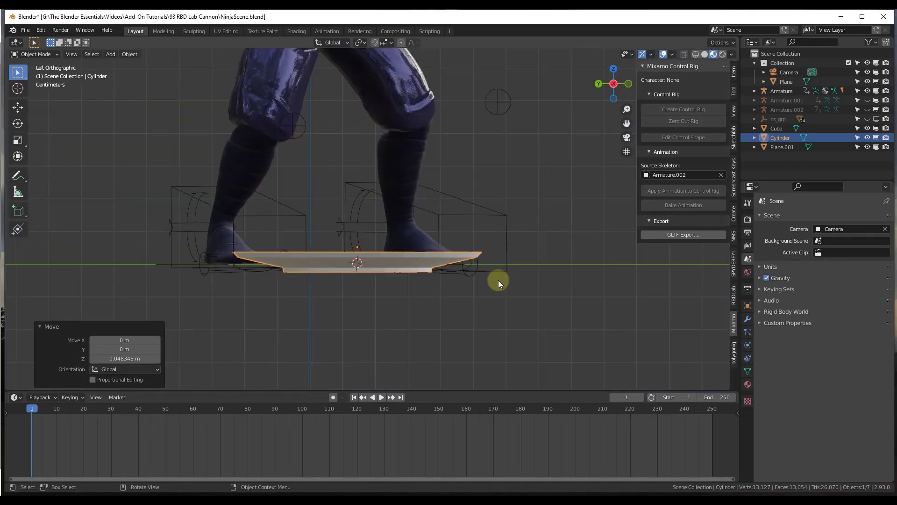
key(g)
key(z)
click(329, 272)
middle_drag(329, 275, 384, 286)
key(s)
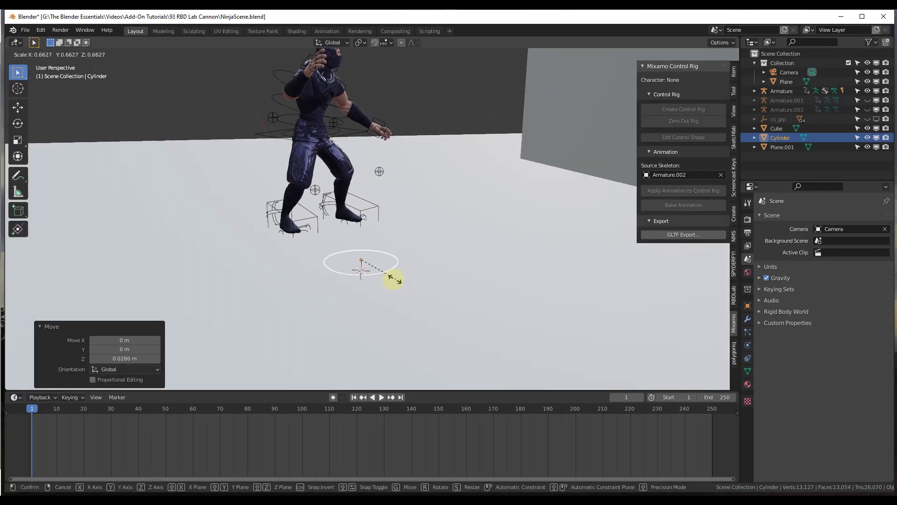
click(389, 279)
Step: Give the floor plane a new material with a dark gray base color, value about 0.128
middle_drag(391, 279, 460, 240)
click(460, 239)
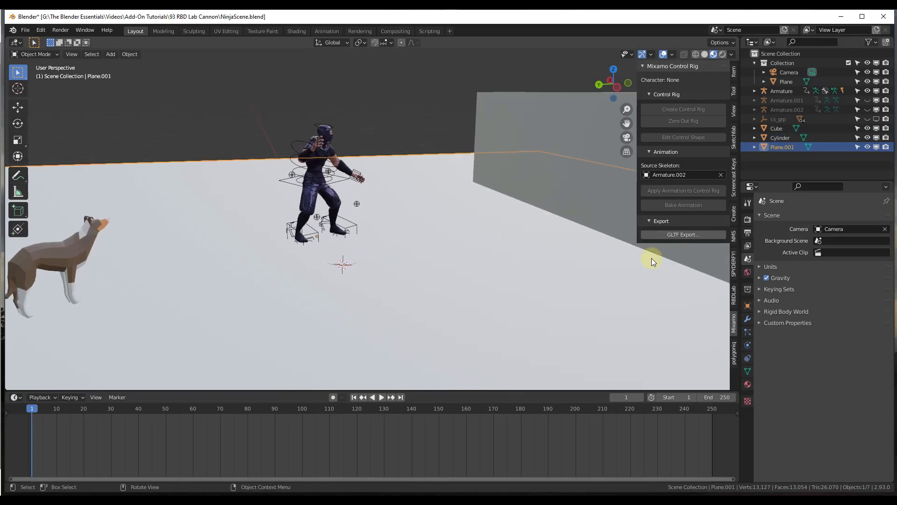
click(747, 384)
click(794, 257)
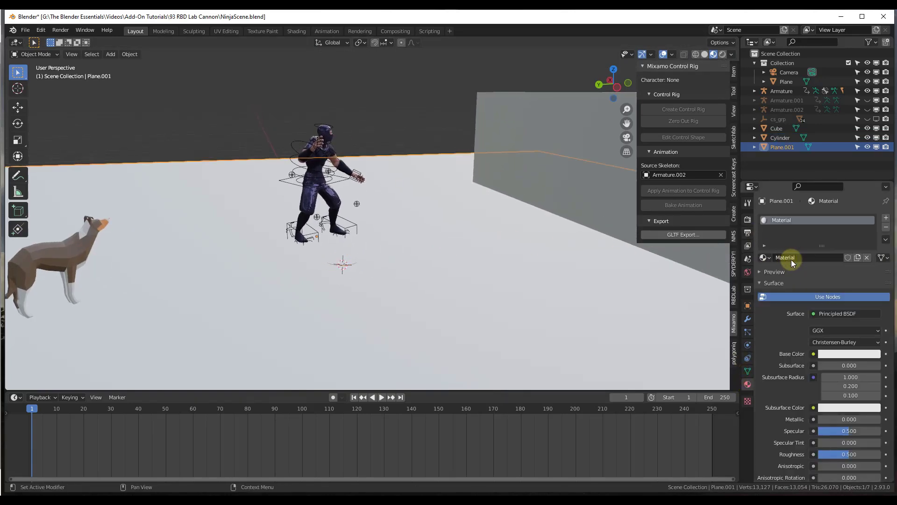
click(836, 355)
drag(874, 247, 873, 257)
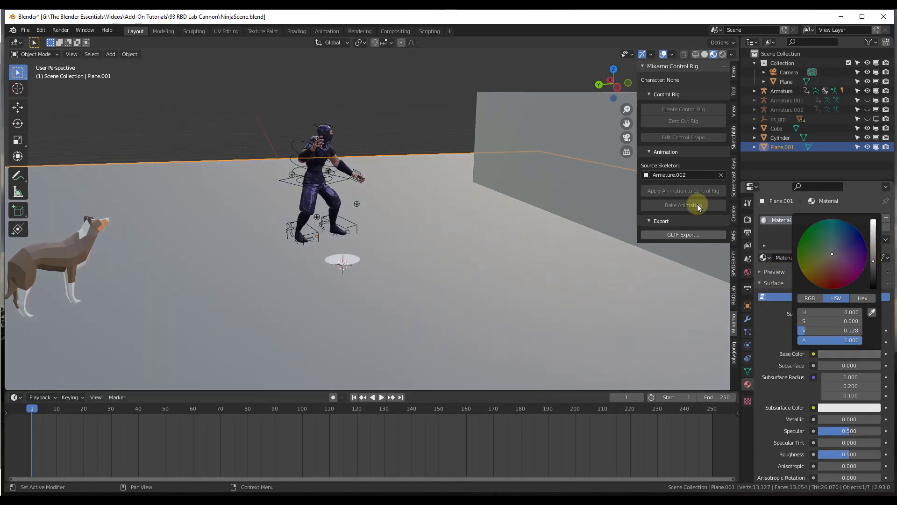
Step: Give the wall a new material with a black base color
click(549, 101)
click(795, 258)
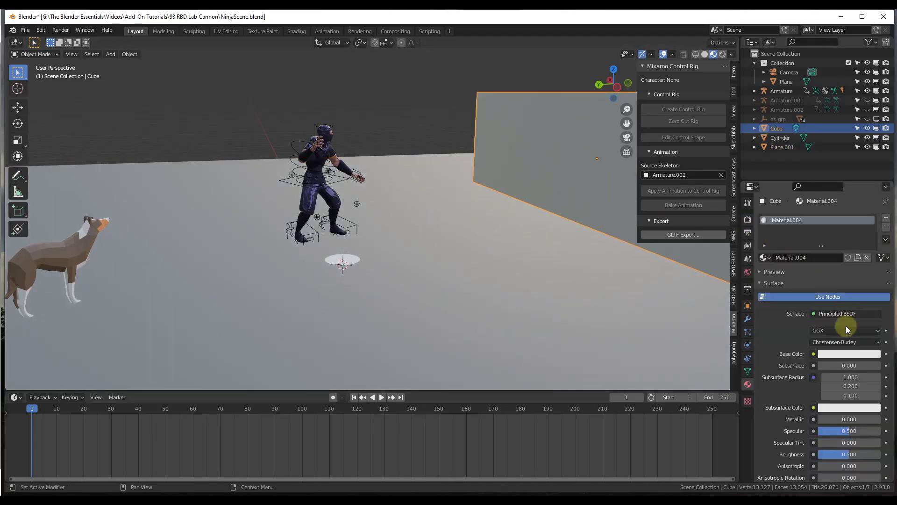
click(841, 354)
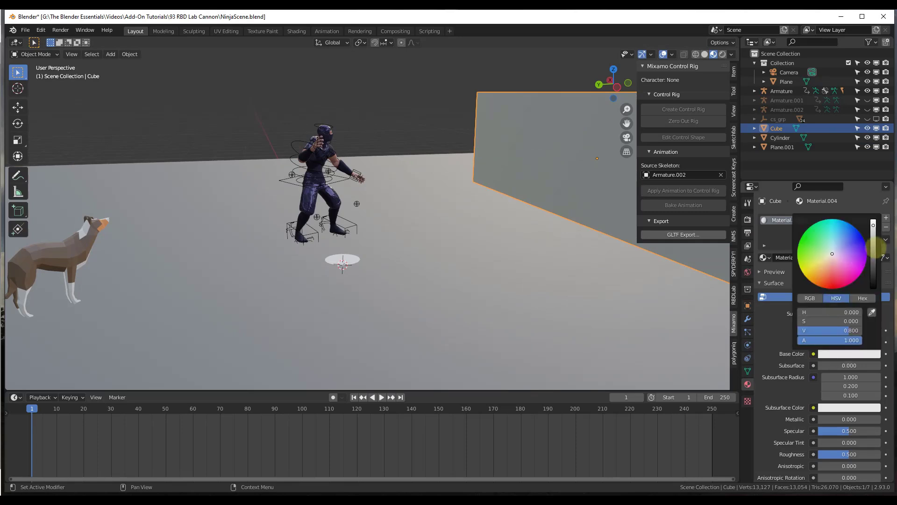
drag(875, 251, 873, 310)
middle_drag(410, 222, 428, 238)
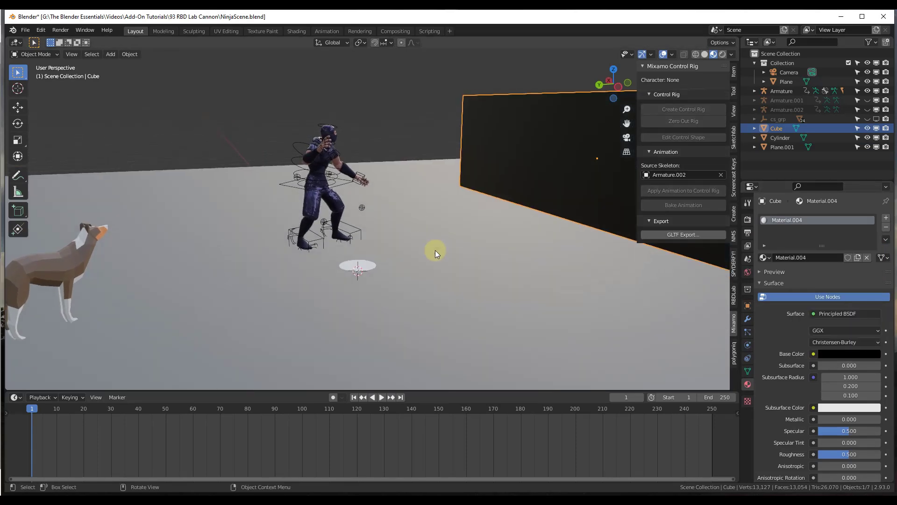
Step: Play the ninja animation, stop it at frame 34, and view the scene around the plate
click(382, 398)
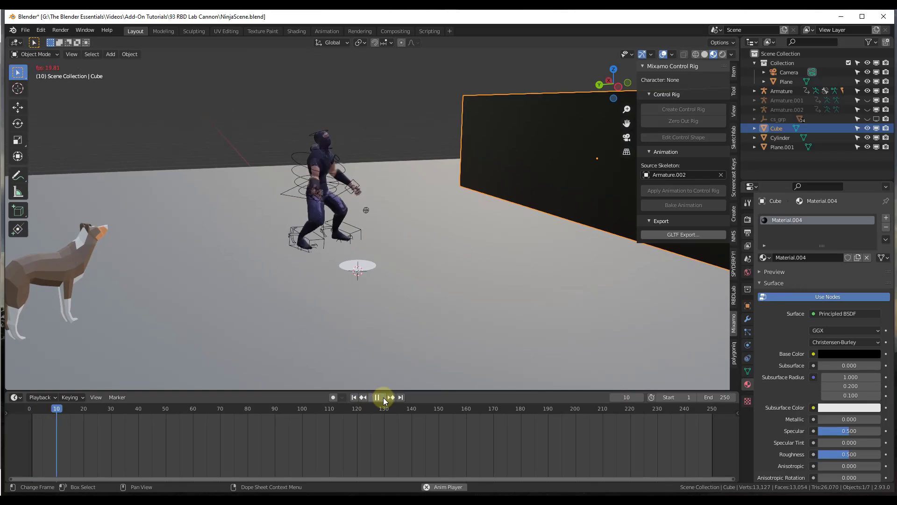
click(382, 398)
scroll(355, 266, up, 4)
middle_drag(344, 265, 317, 230)
scroll(320, 231, down, 3)
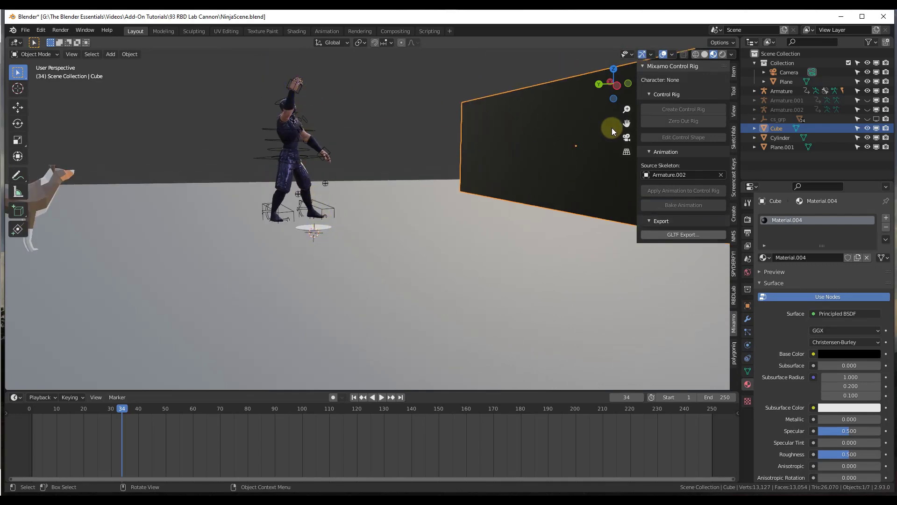
scroll(298, 237, down, 1)
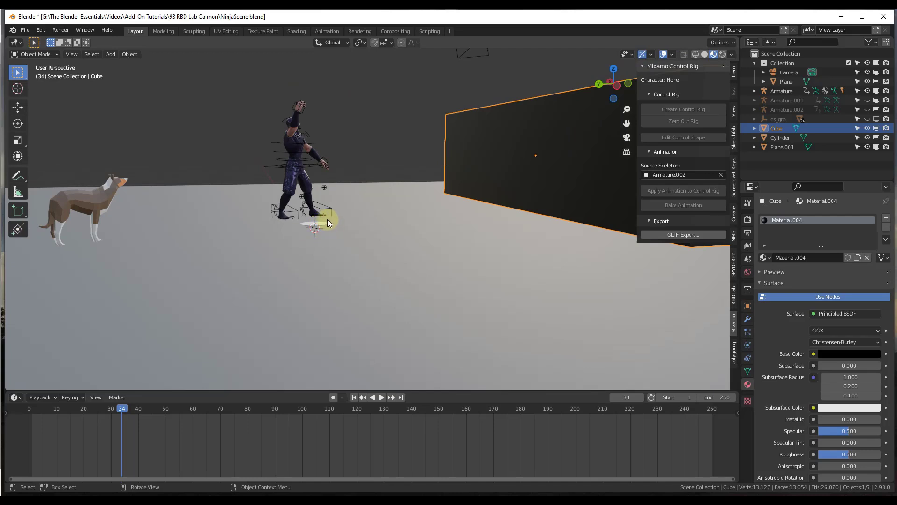
Step: Select the plate and apply its rotation and scale
scroll(326, 223, up, 1)
click(315, 207)
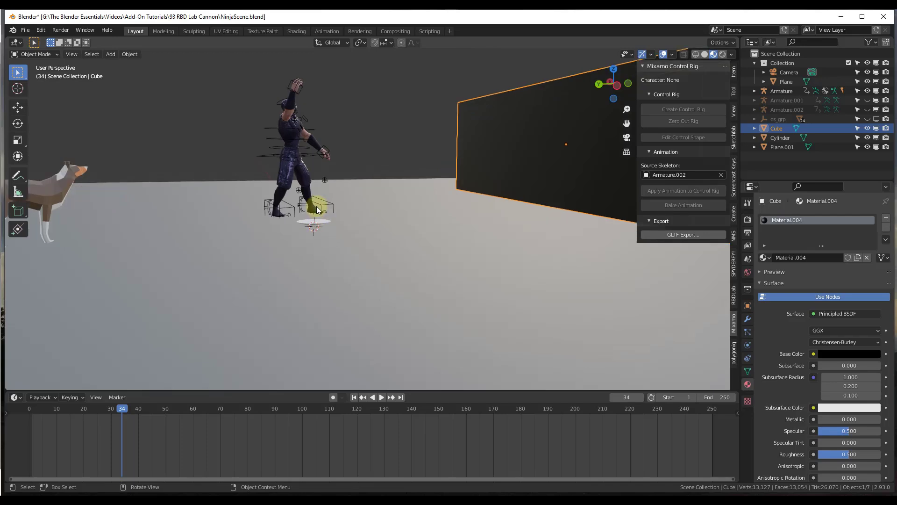
click(130, 54)
mouse_move(170, 102)
click(261, 139)
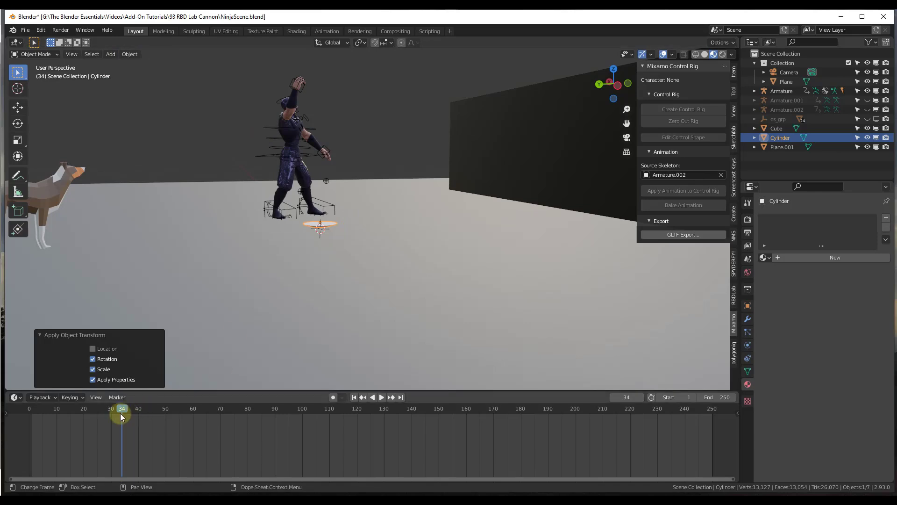
Step: Go back to the start of the animation and, in a side orthographic view, lower the plate about 0.032 m along Z onto the floor
drag(120, 408, 32, 409)
key(space)
key(space)
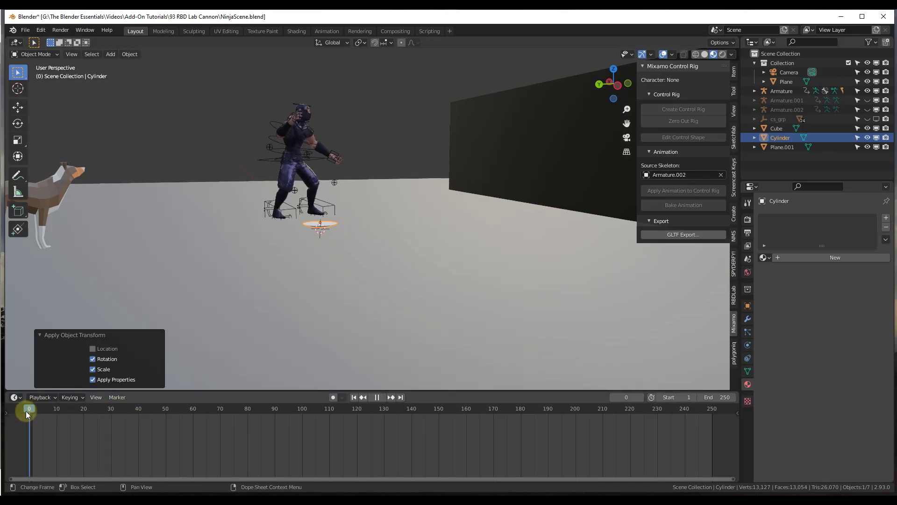
scroll(318, 225, up, 4)
scroll(318, 229, up, 4)
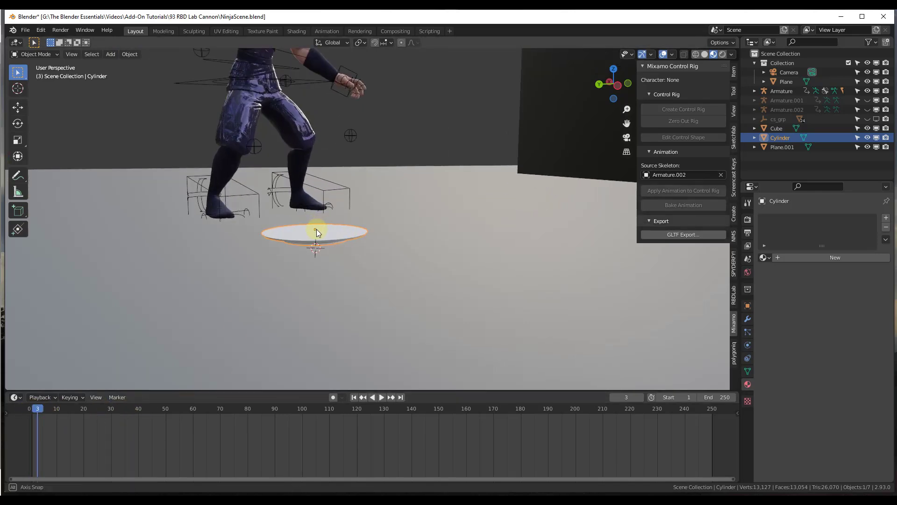
click(617, 86)
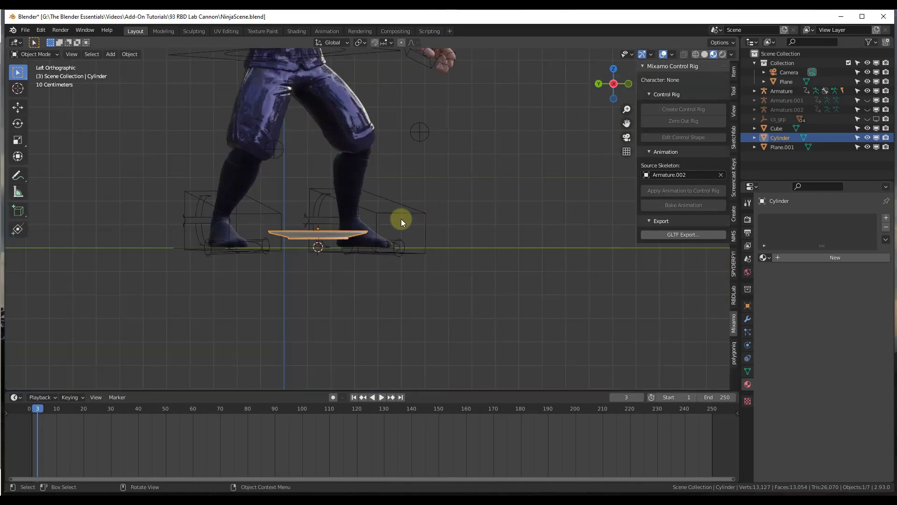
key(g)
key(z)
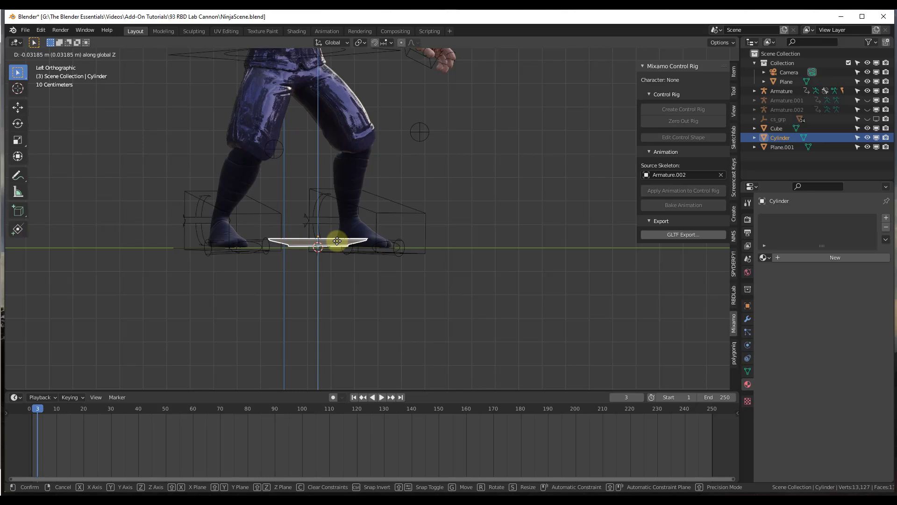
click(335, 242)
Step: Keyframe the plate's location and rotation, shift that keyframe to frame 0, and set the current frame to 0
mouse_move(335, 242)
middle_down()
mouse_move(313, 234)
mouse_move(357, 235)
mouse_move(342, 238)
middle_up()
key(i)
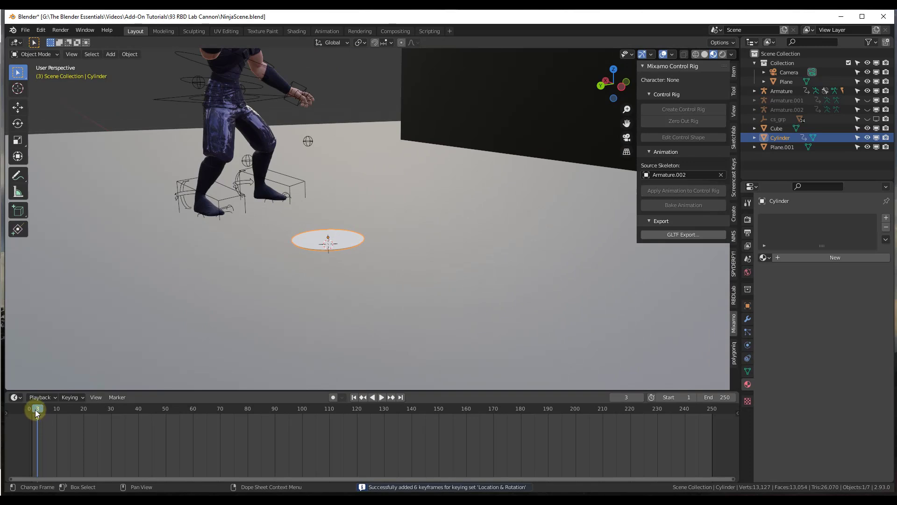
drag(37, 415, 28, 419)
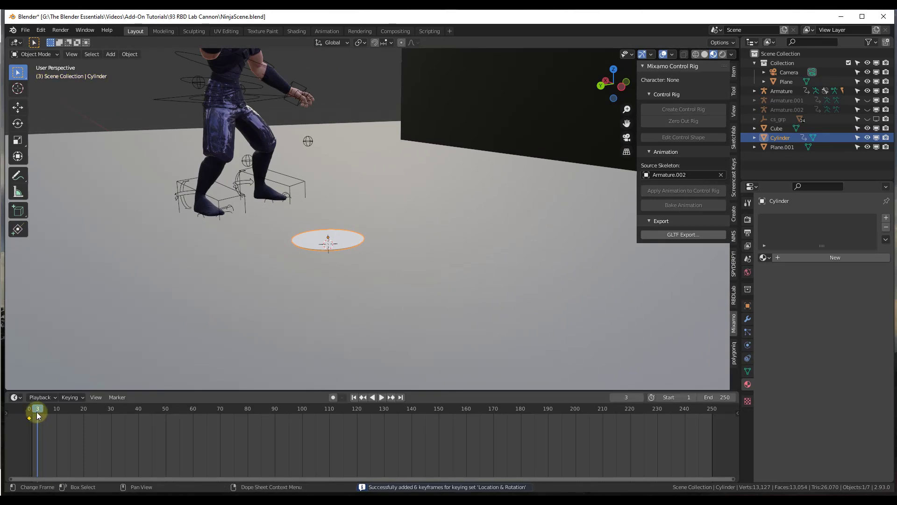
click(29, 414)
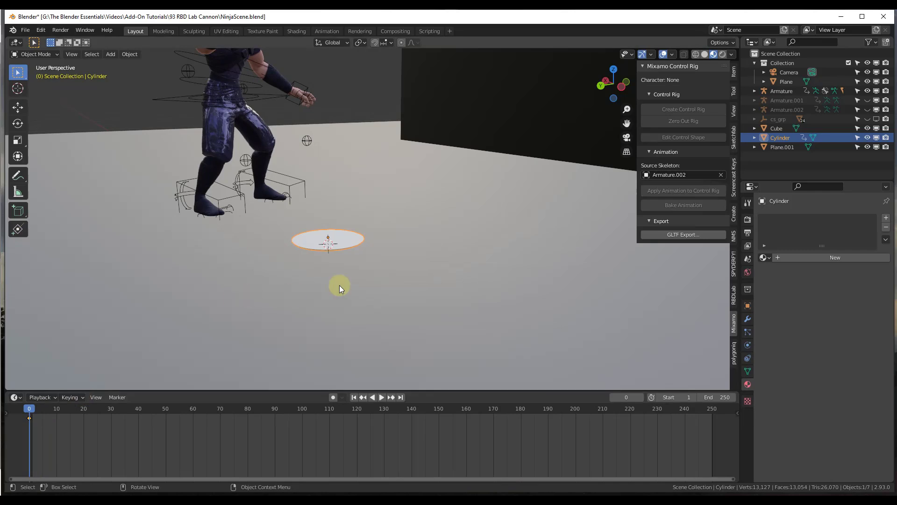
Step: At frame 36, raise the plate about 1.7 m along Z and keyframe its location and rotation
scroll(380, 240, down, 5)
key(Escape)
key(space)
drag(95, 406, 112, 406)
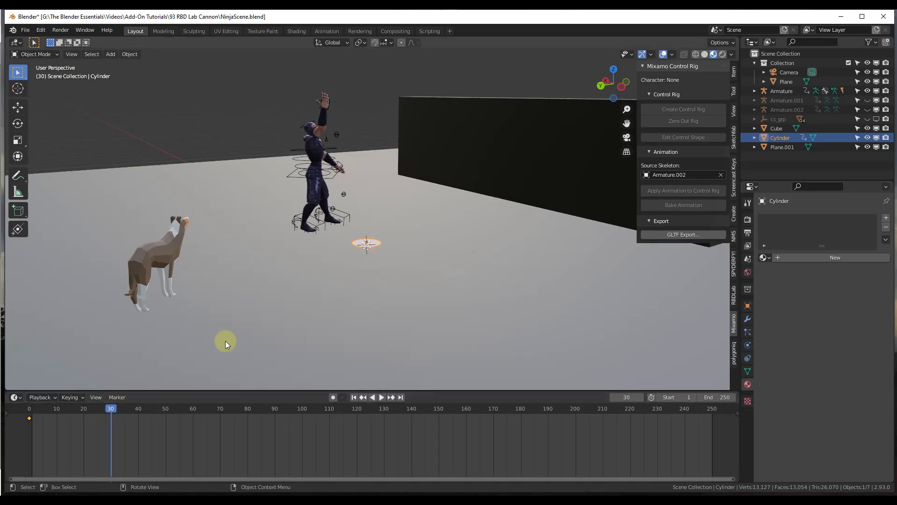
drag(110, 412, 129, 410)
key(g)
key(z)
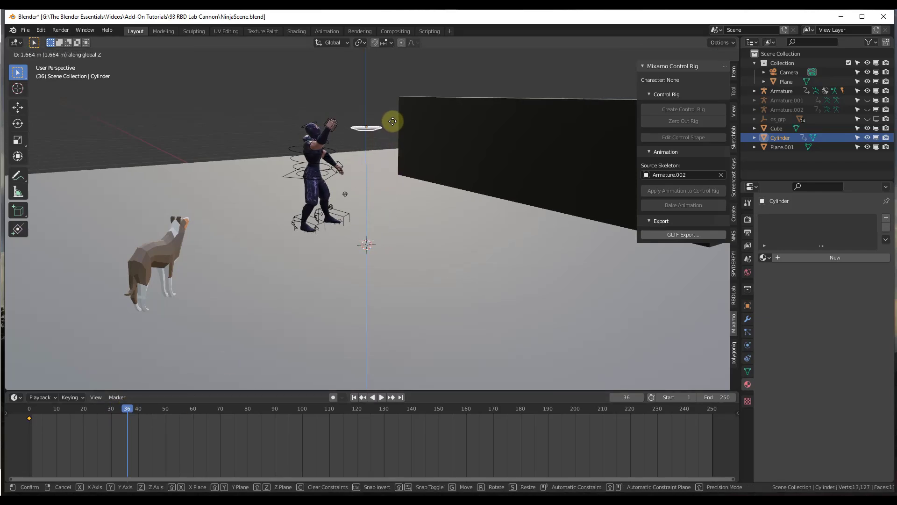
click(393, 119)
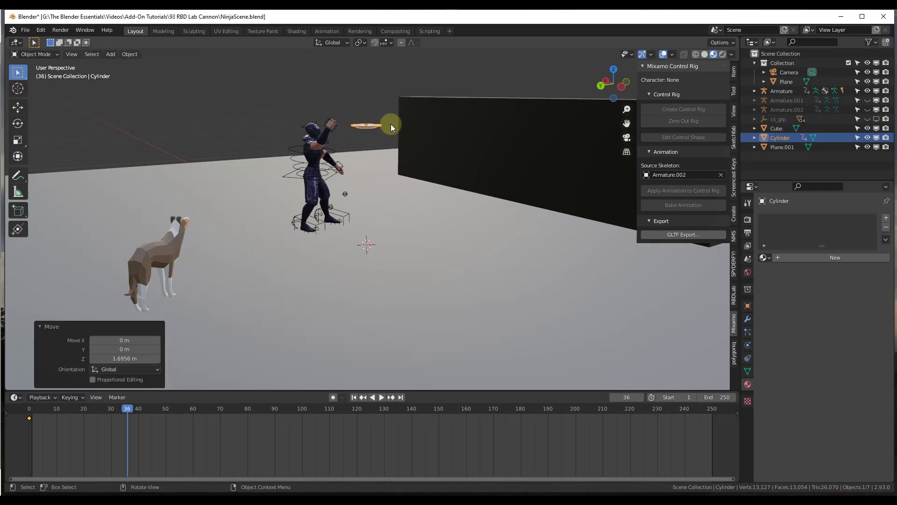
key(i)
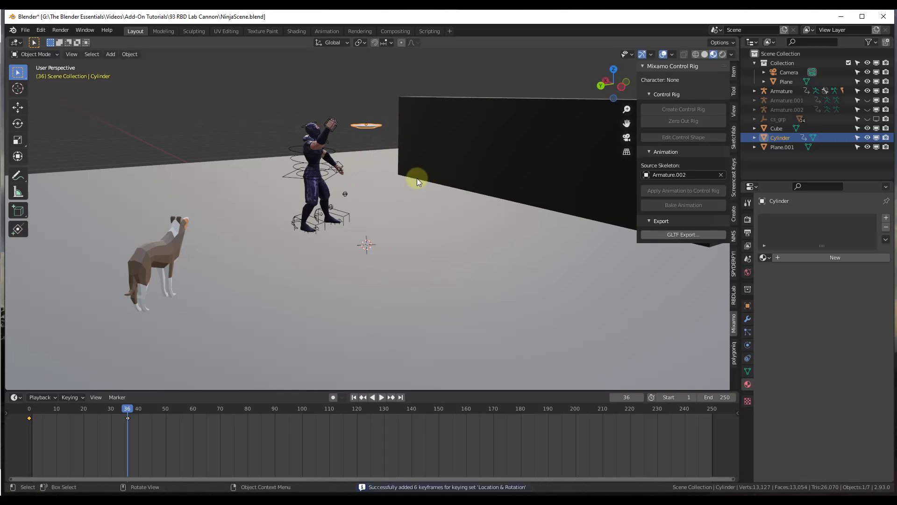
Step: Play the plate's rise from frame 0, return to frame 36, and examine the plate's position next to the ninja's raised hand
drag(123, 410, 19, 426)
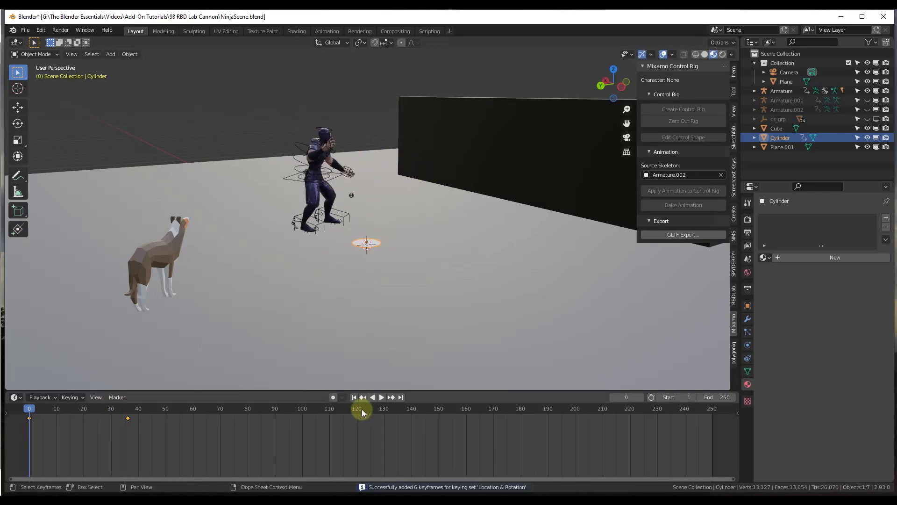
click(378, 397)
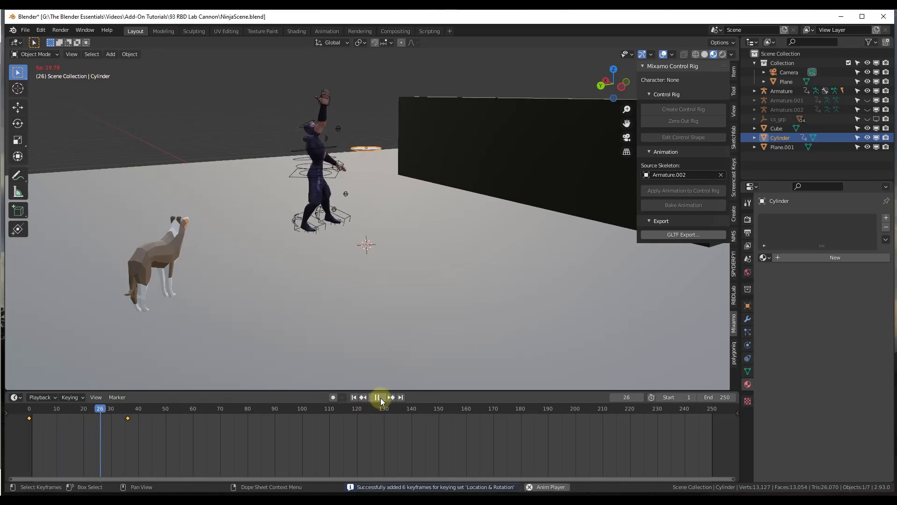
click(379, 399)
drag(154, 409, 129, 410)
key(i)
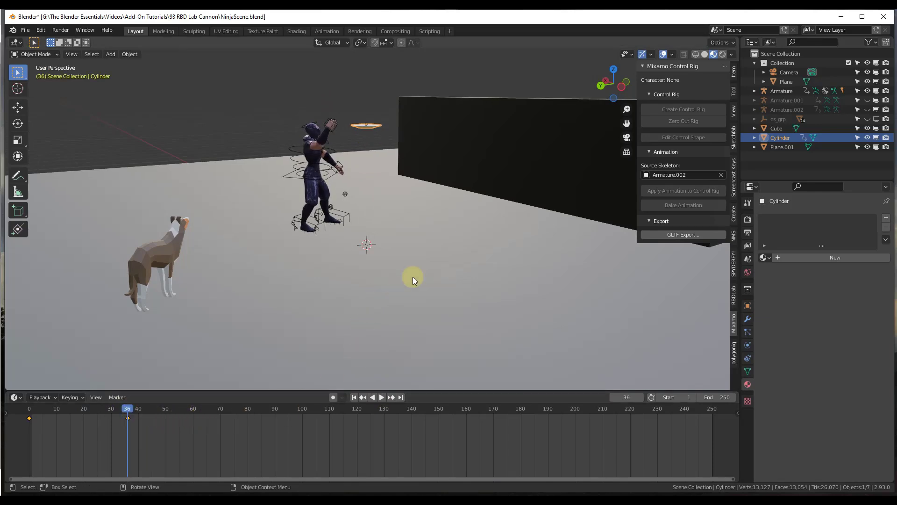
middle_drag(434, 207, 415, 211)
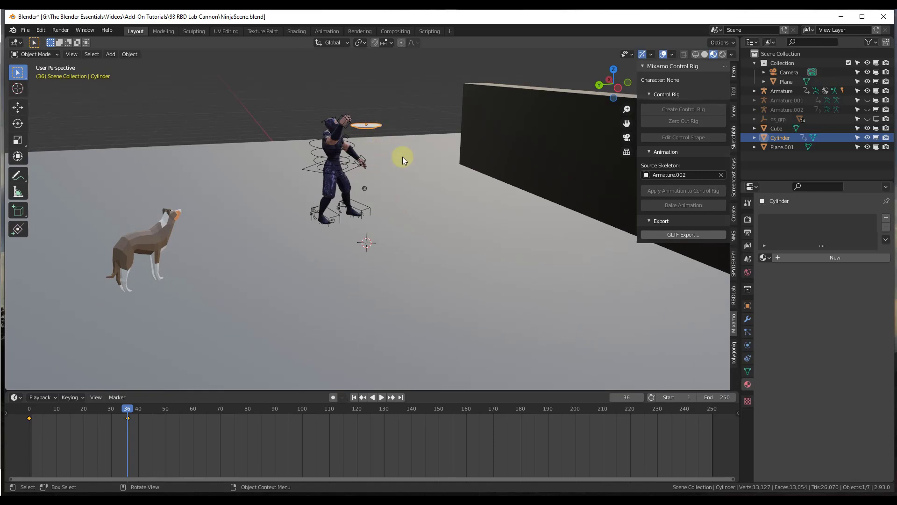
mouse_move(417, 148)
middle_down()
mouse_move(387, 174)
mouse_move(417, 167)
mouse_move(414, 159)
middle_up()
scroll(414, 159, up, 3)
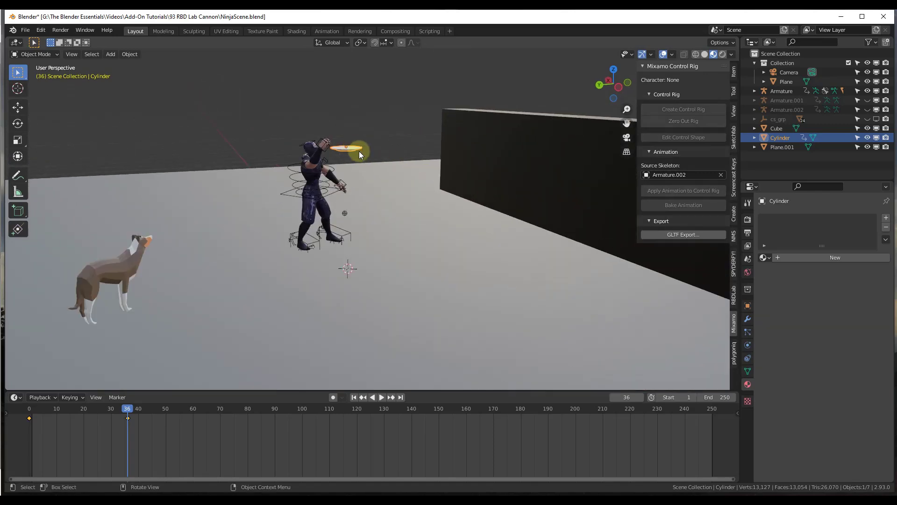
scroll(359, 150, up, 4)
scroll(354, 145, down, 1)
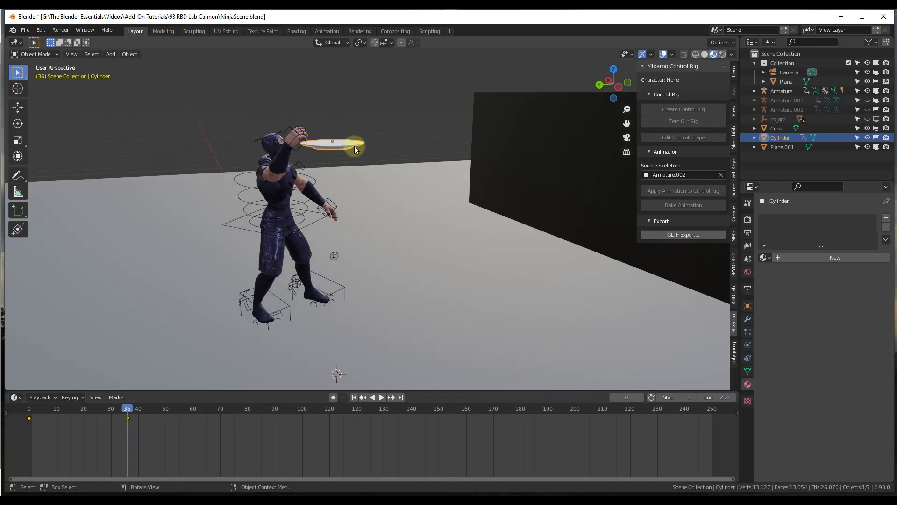
Step: Play the animation from the start, stop at frame 60, and keyframe the plate's location and rotation there to hold its position
click(354, 396)
click(382, 397)
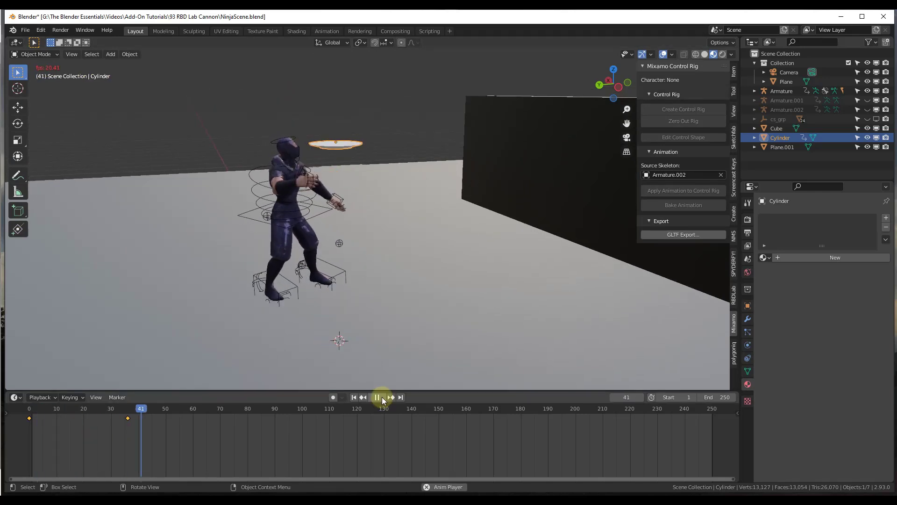
click(377, 397)
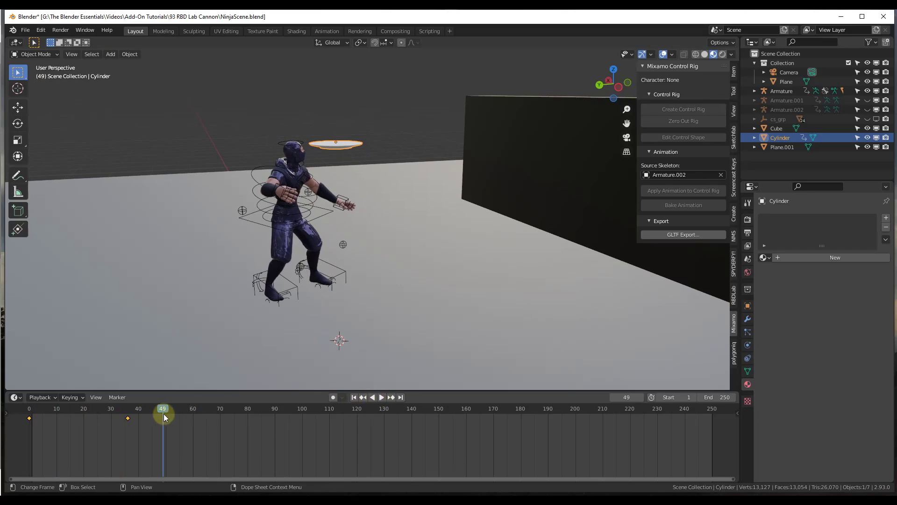
click(381, 397)
drag(194, 414, 192, 416)
key(space)
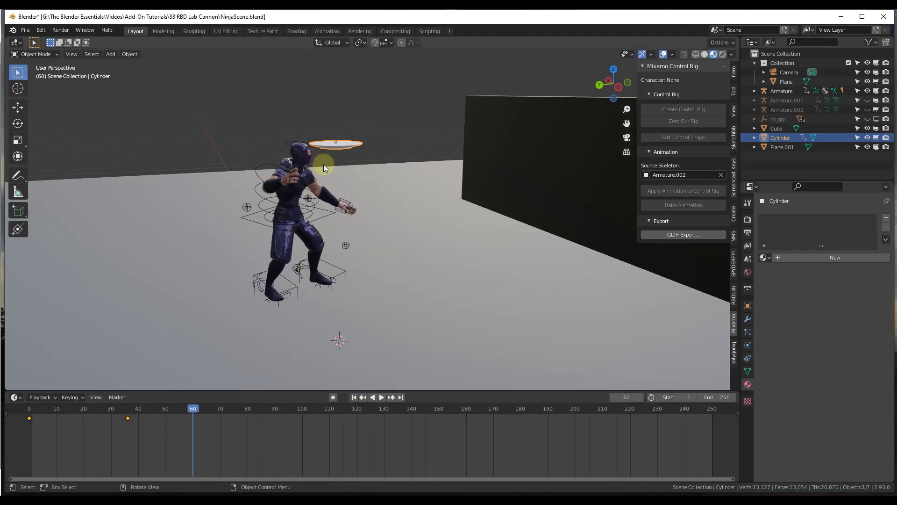
key(i)
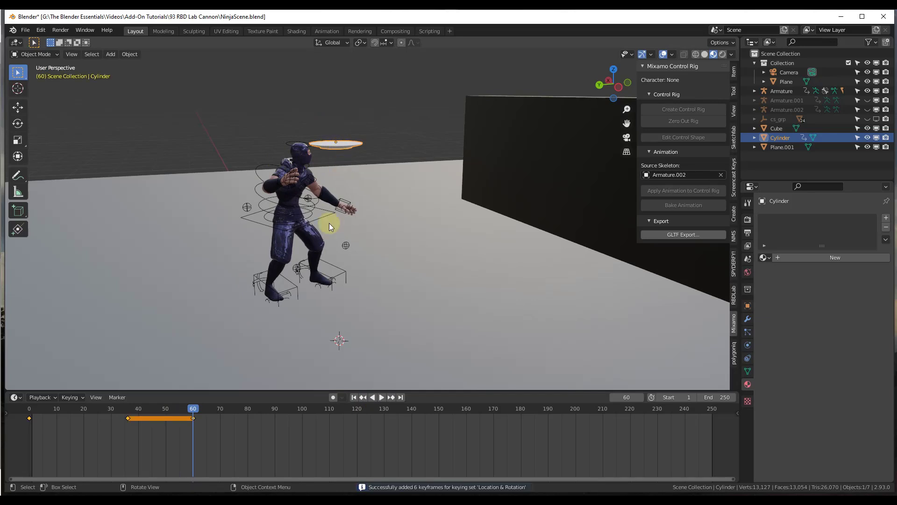
Step: At frame 79, move the plate about 0.257 m along Y over the ninja's head and keyframe its location and rotation
drag(194, 413, 244, 408)
click(331, 397)
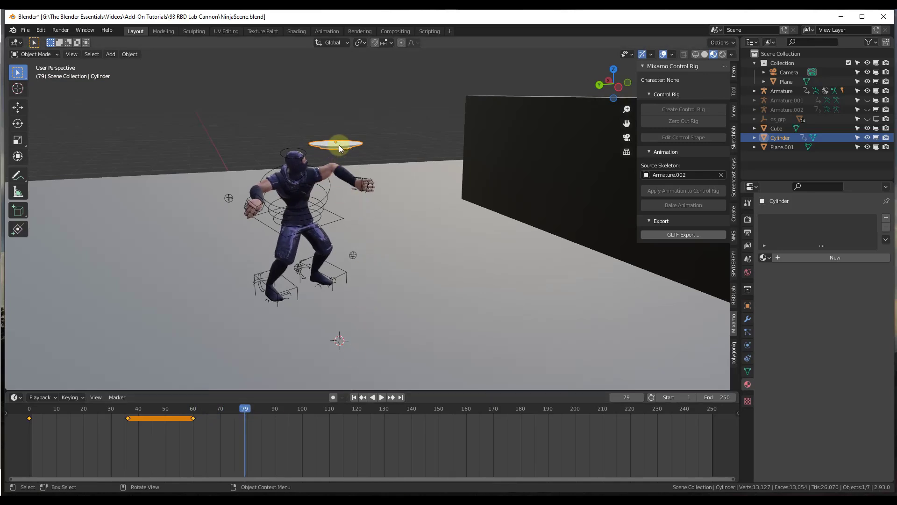
key(g)
key(y)
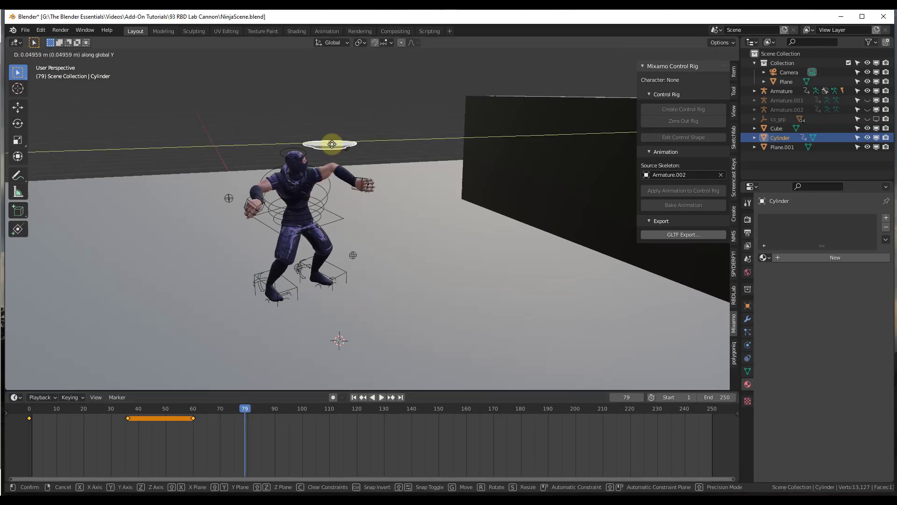
click(304, 145)
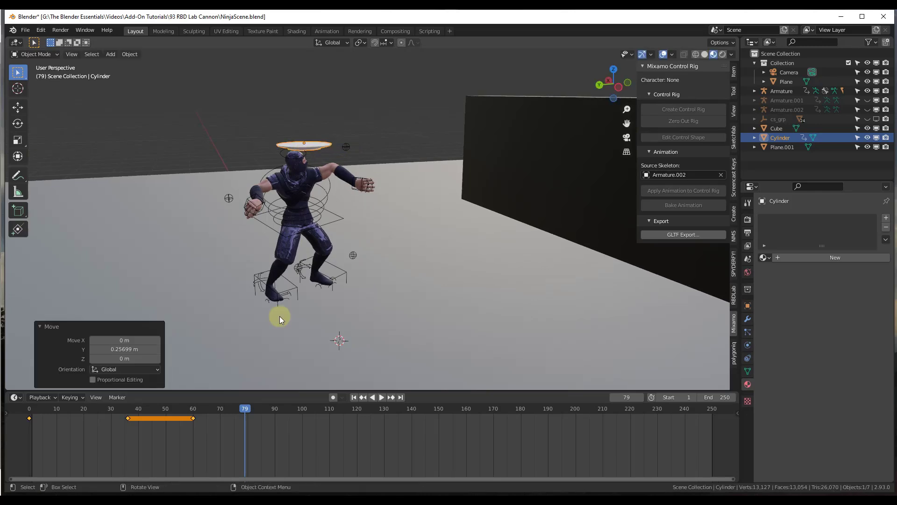
key(i)
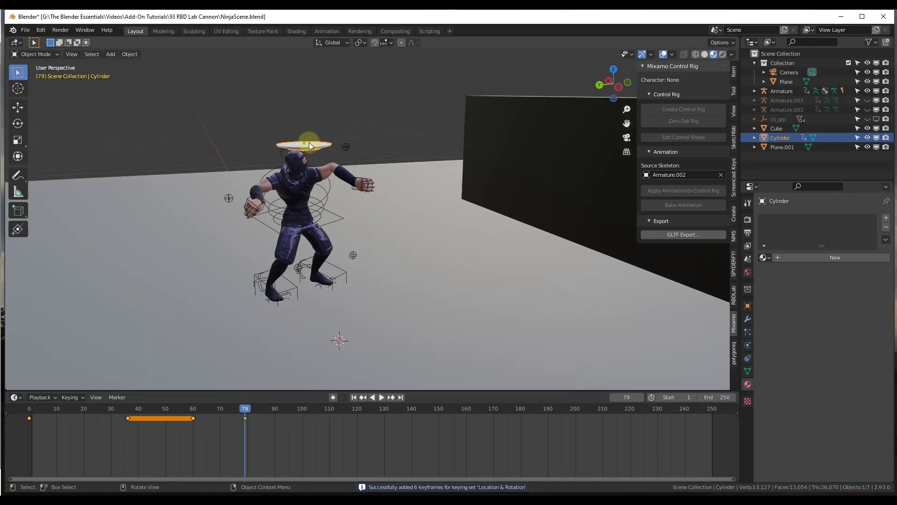
Step: Play back the plate's backward movement from before frame 60 and return to frame 79
click(150, 411)
click(381, 397)
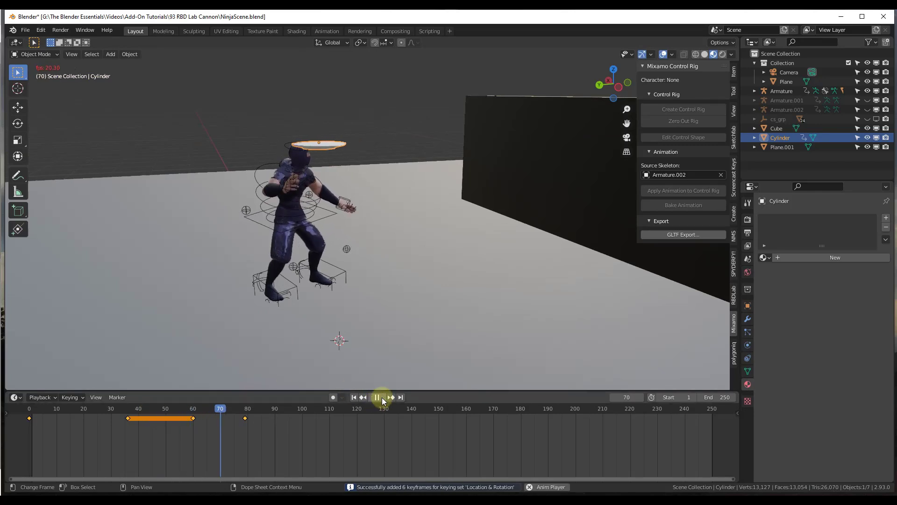
click(378, 397)
drag(286, 414, 245, 414)
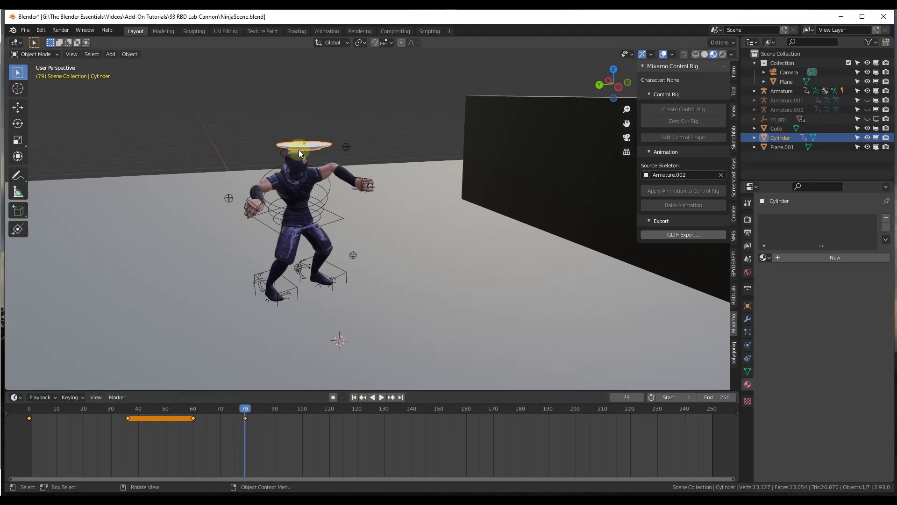
Step: Give the plate above the ninja's head rigid body physics
middle_drag(539, 181, 433, 211)
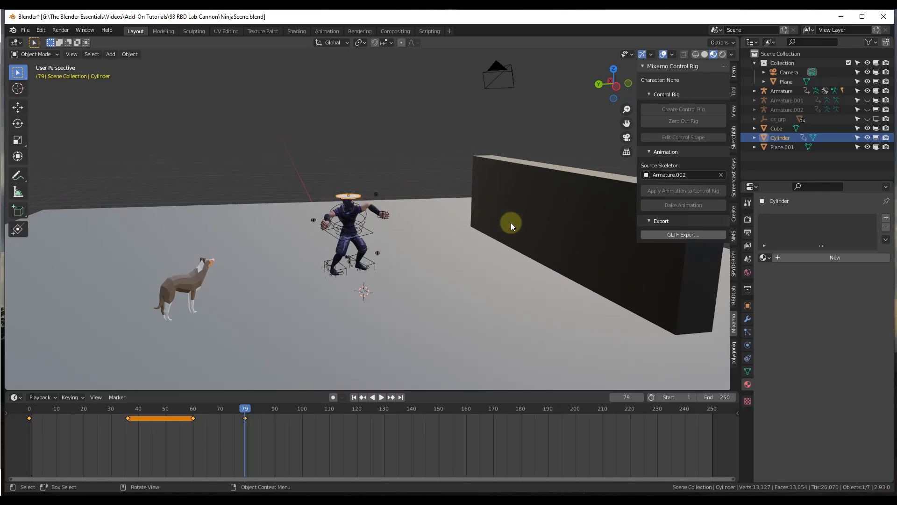
click(747, 358)
click(749, 347)
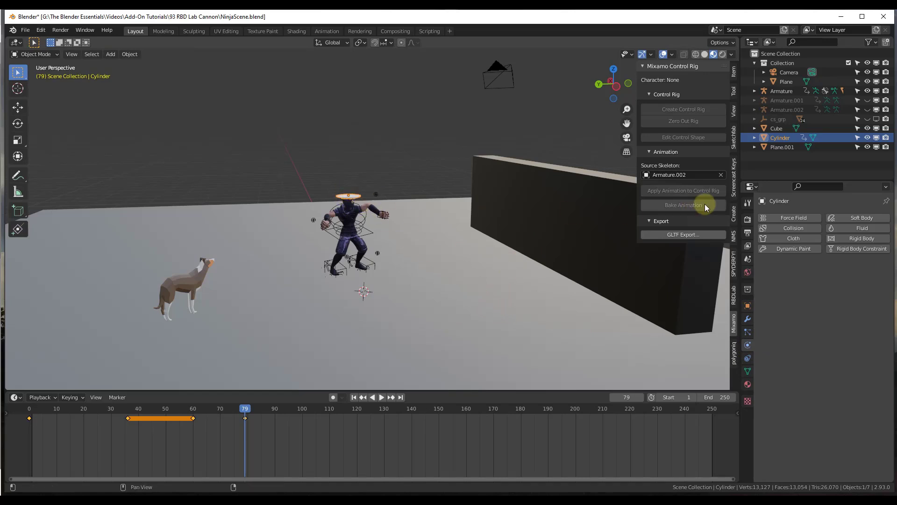
click(855, 240)
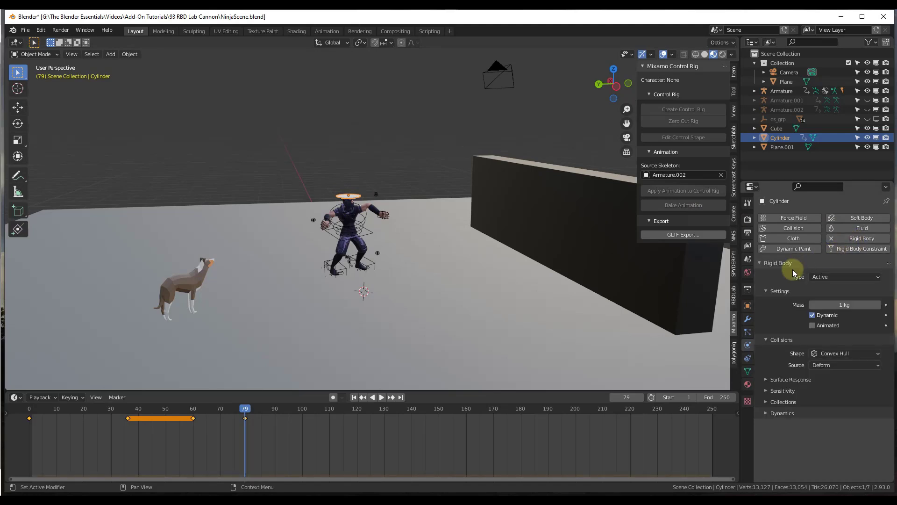
Step: Play the animation from frame 1 past frame 60 to check how the rigid body plate behaves
click(381, 397)
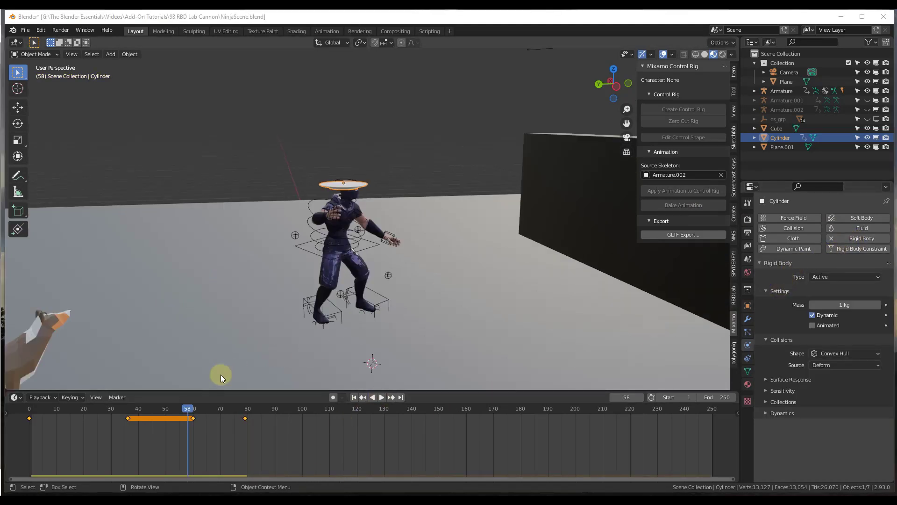
drag(187, 411, 244, 410)
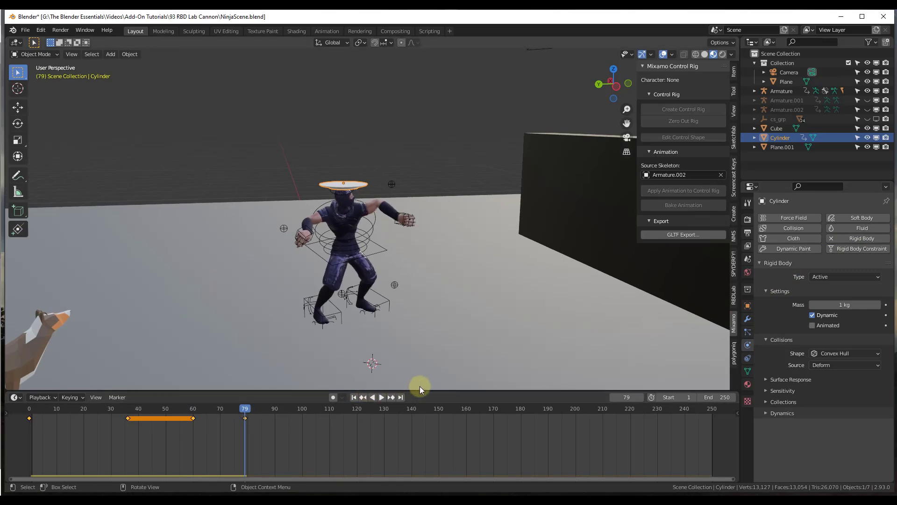
click(354, 397)
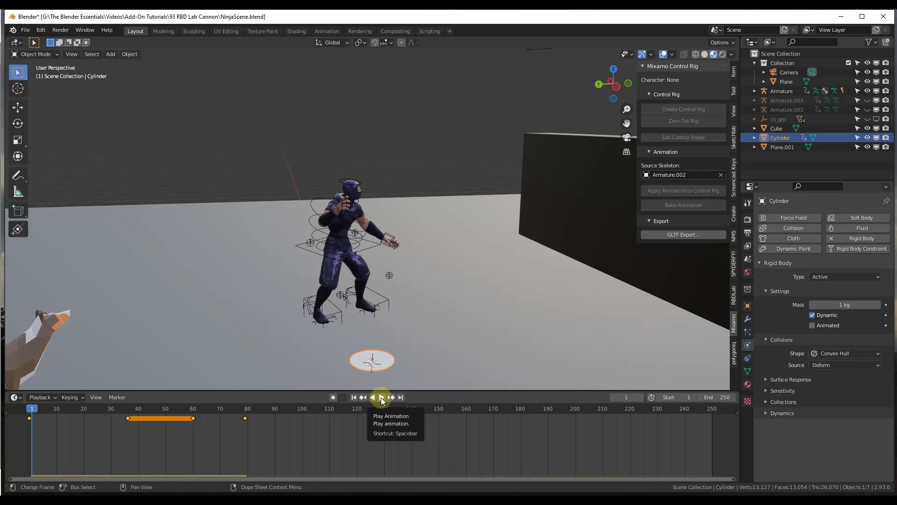
click(382, 397)
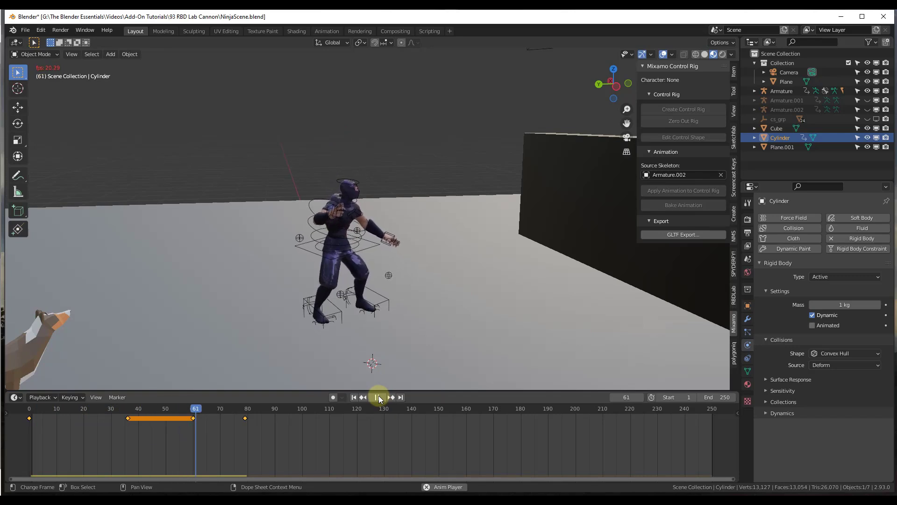
click(378, 396)
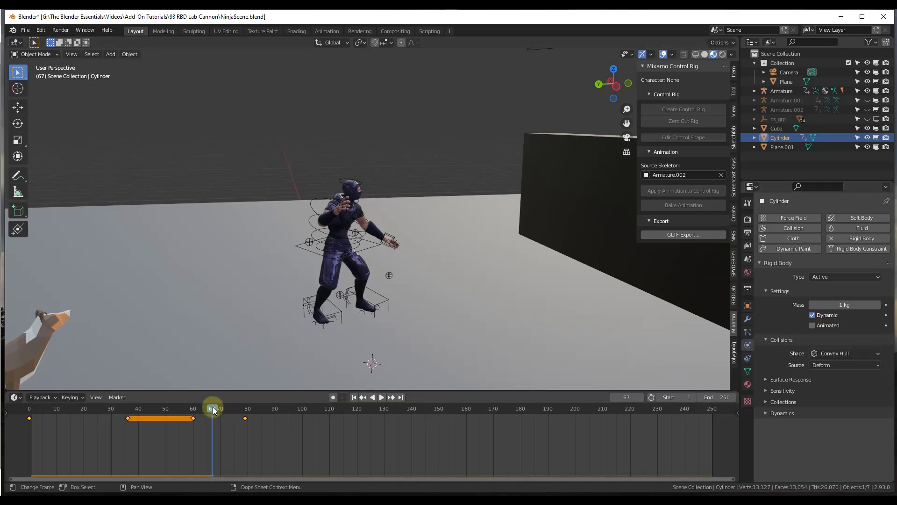
Step: At frame 79, enable the plate's Animated rigid body setting and keyframe it
key(space)
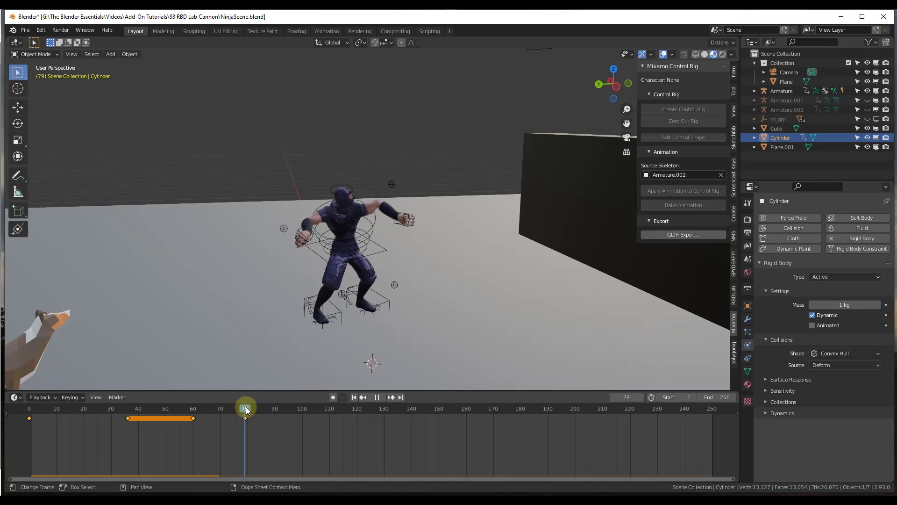
key(space)
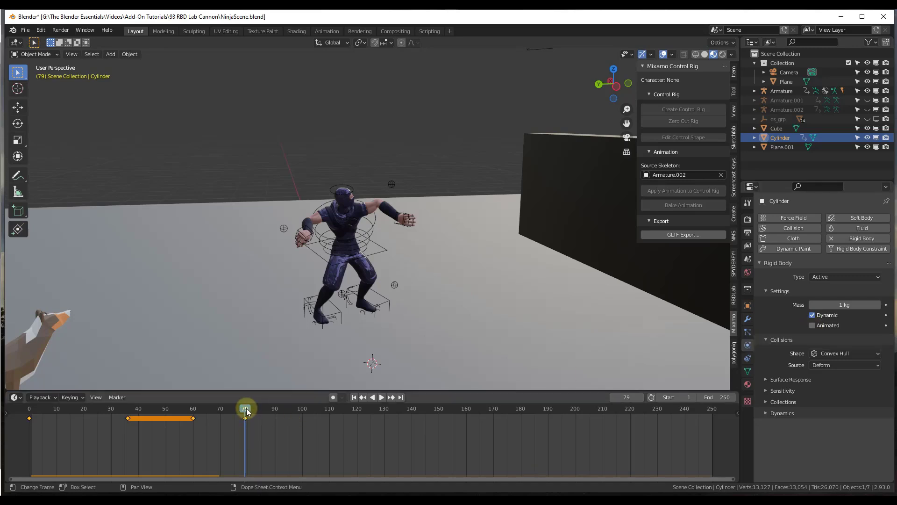
click(813, 325)
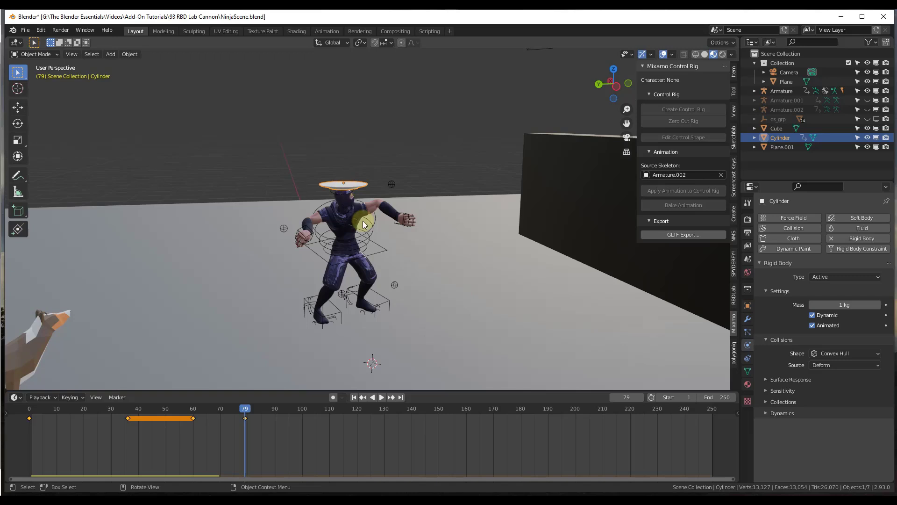
click(886, 326)
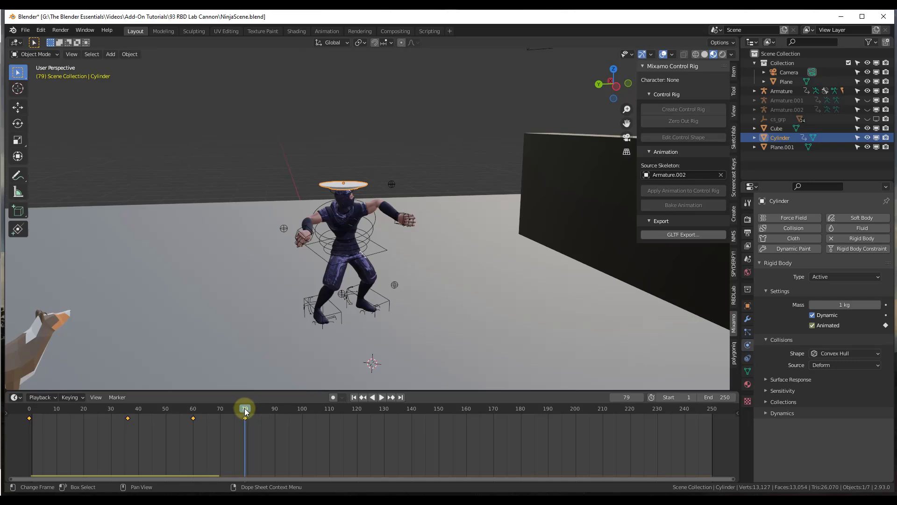
Step: At frame 80, disable the plate's Animated rigid body setting and keyframe it
key(space)
drag(245, 408, 250, 425)
key(space)
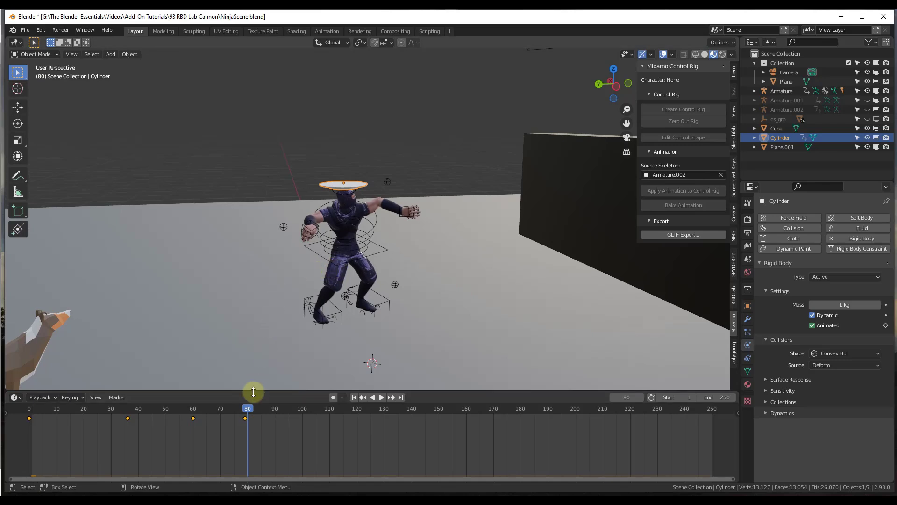
click(813, 325)
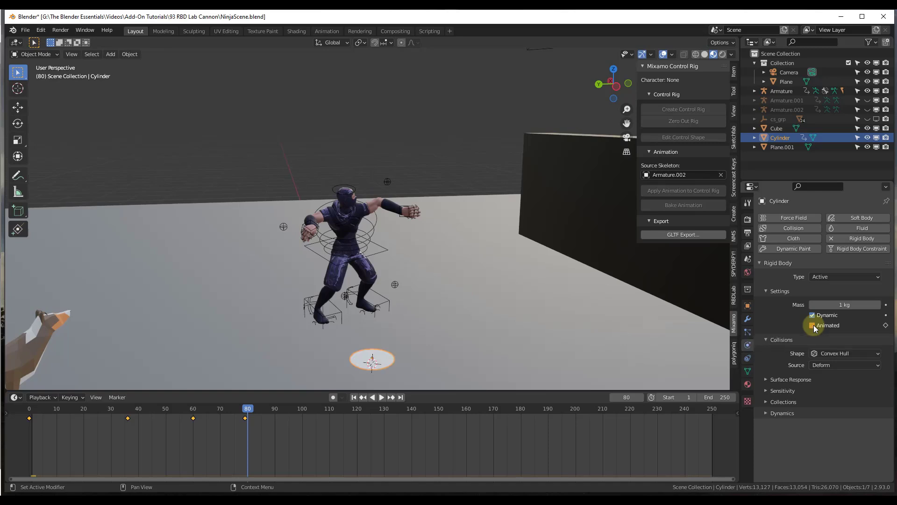
click(885, 325)
Step: Play the animation from frame 1 to check the plate's release, and return to frame 80
drag(247, 410, 248, 412)
drag(40, 427, 20, 427)
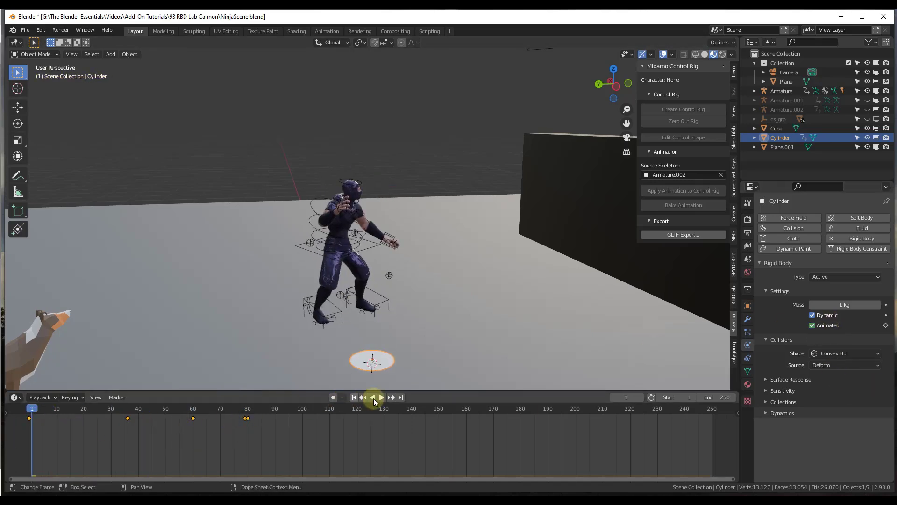
click(381, 397)
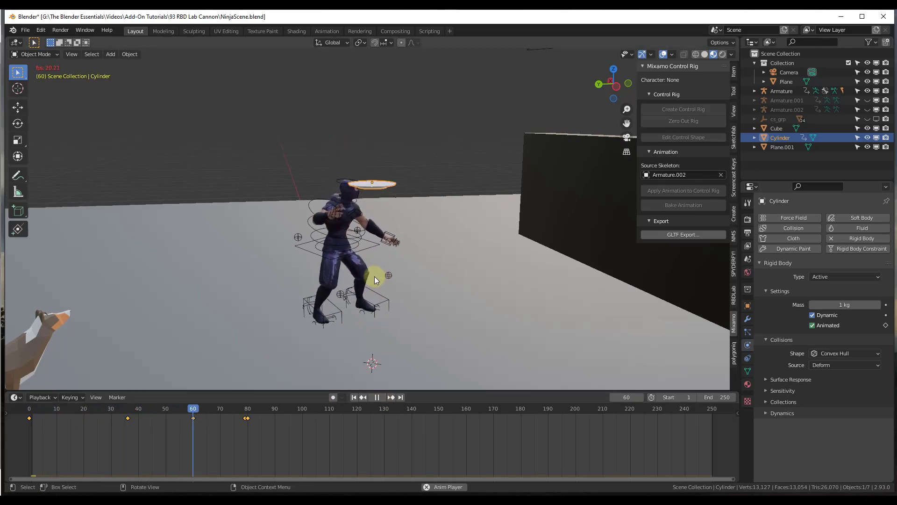
click(377, 397)
drag(346, 410, 250, 413)
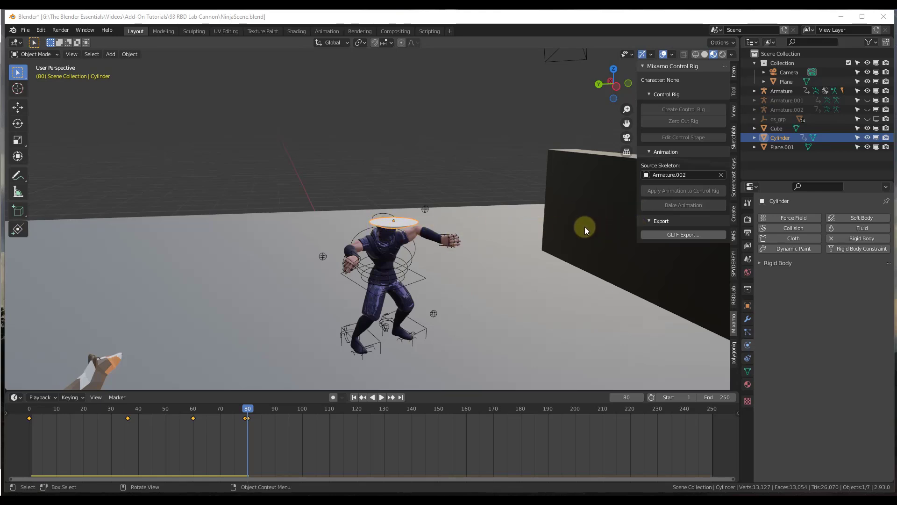
Step: Add a Plain Axes empty at the 3D cursor in front of the ninja
scroll(498, 223, down, 3)
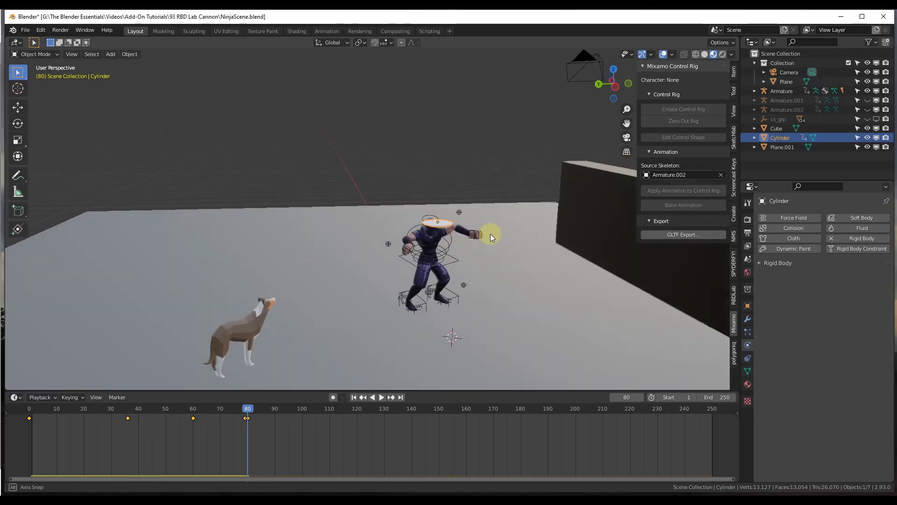
scroll(492, 232, down, 2)
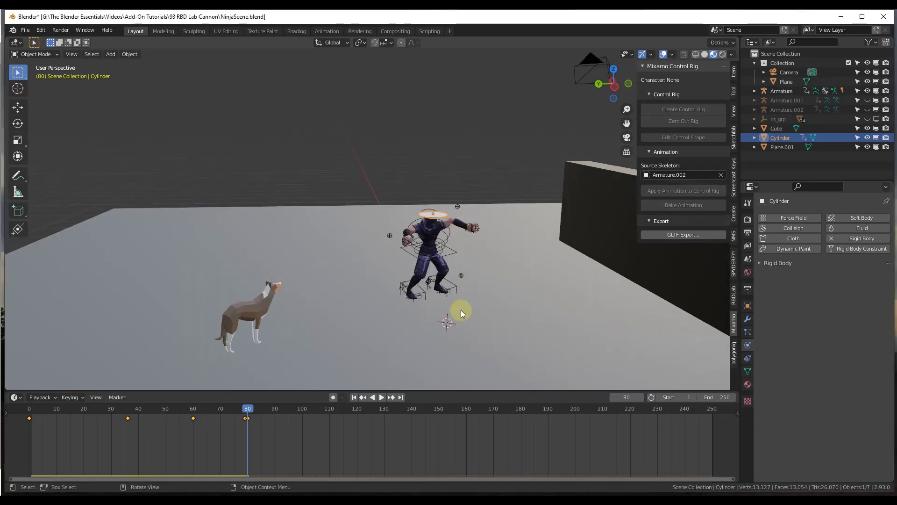
key(shift+a)
mouse_move(432, 384)
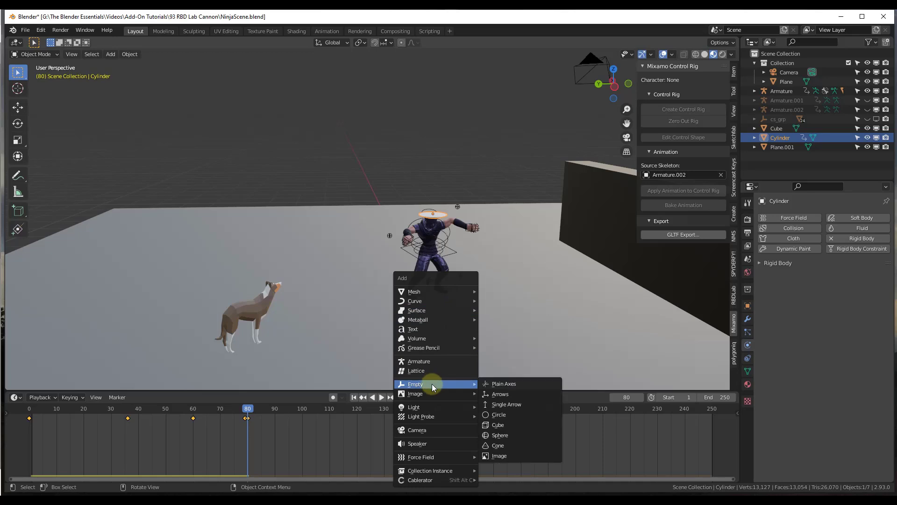
click(509, 384)
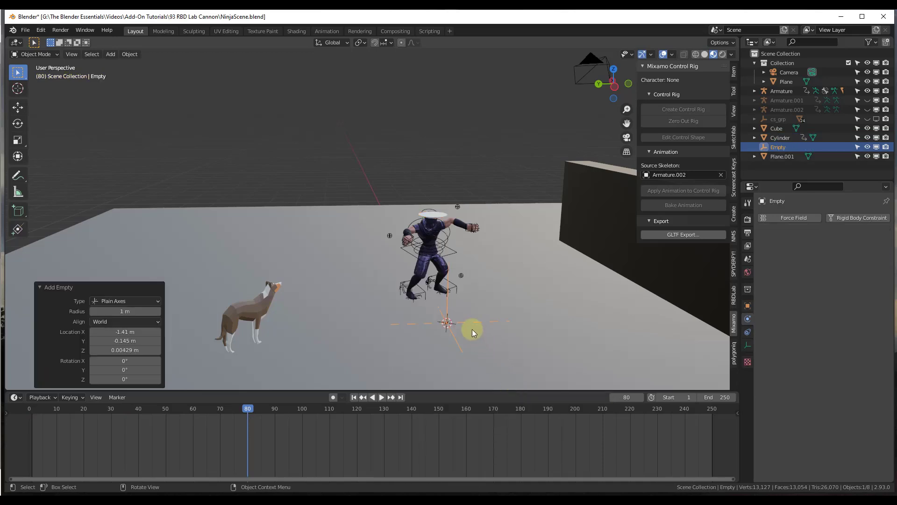
Step: Raise the empty about 1.71 m along Z to the plate's height and move it about 1.03 m along Y
key(g)
key(z)
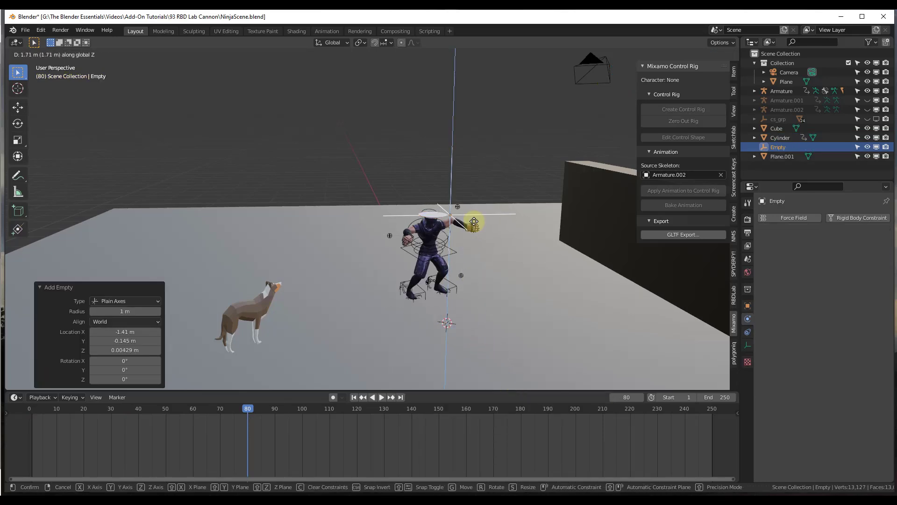
click(474, 222)
key(g)
key(y)
click(405, 226)
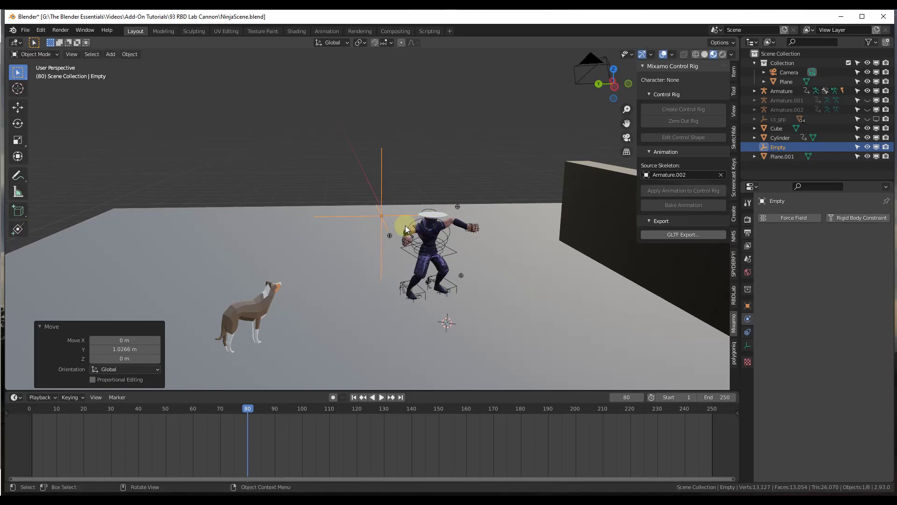
Step: Add a force field to the empty and set its type to Wind
middle_drag(452, 239, 427, 239)
scroll(427, 240, up, 4)
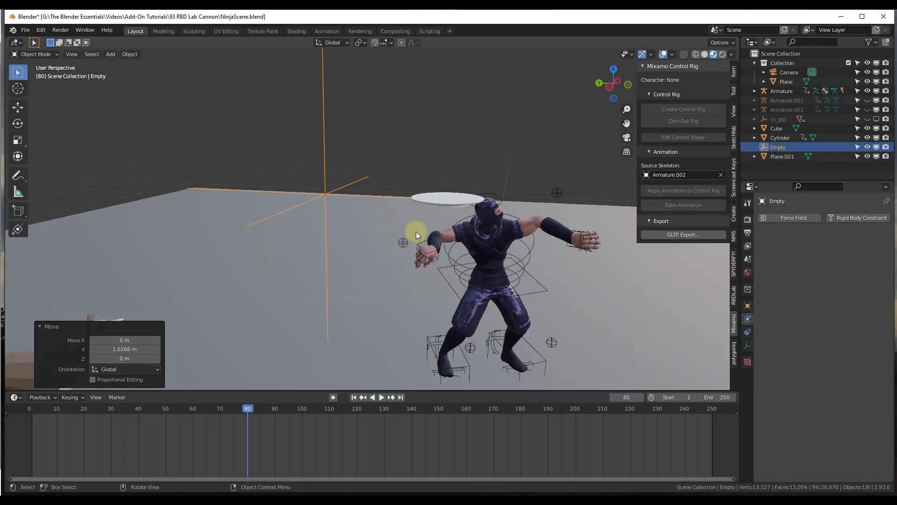
click(785, 218)
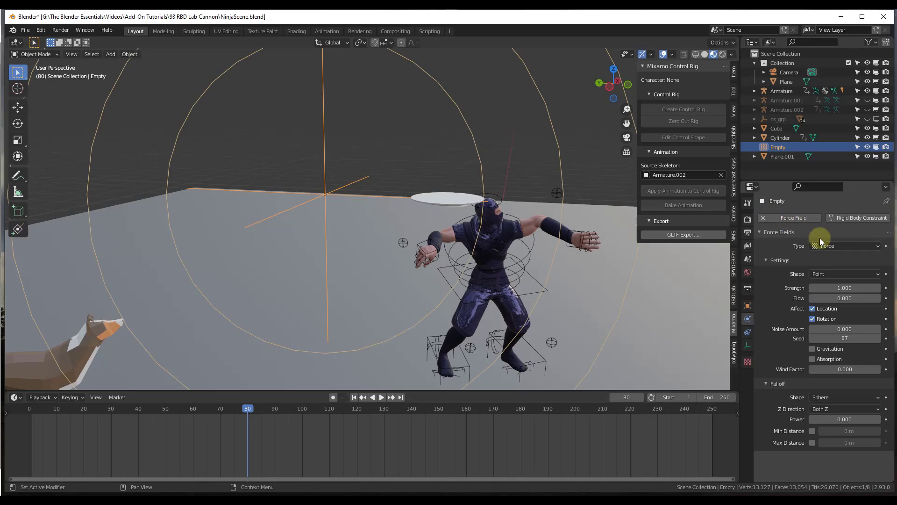
click(836, 244)
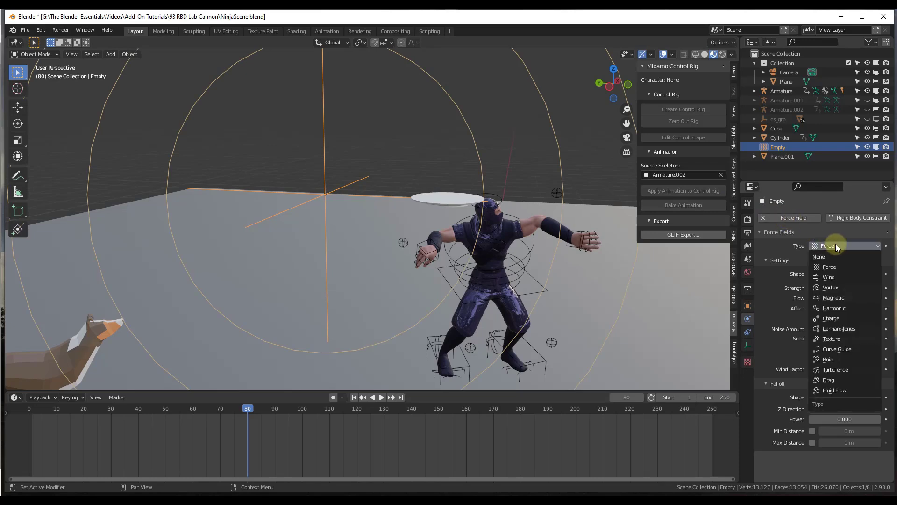
click(838, 277)
Step: Rotate the wind empty about 87.4° around X so it blows past the plate toward the wall
scroll(498, 157, down, 5)
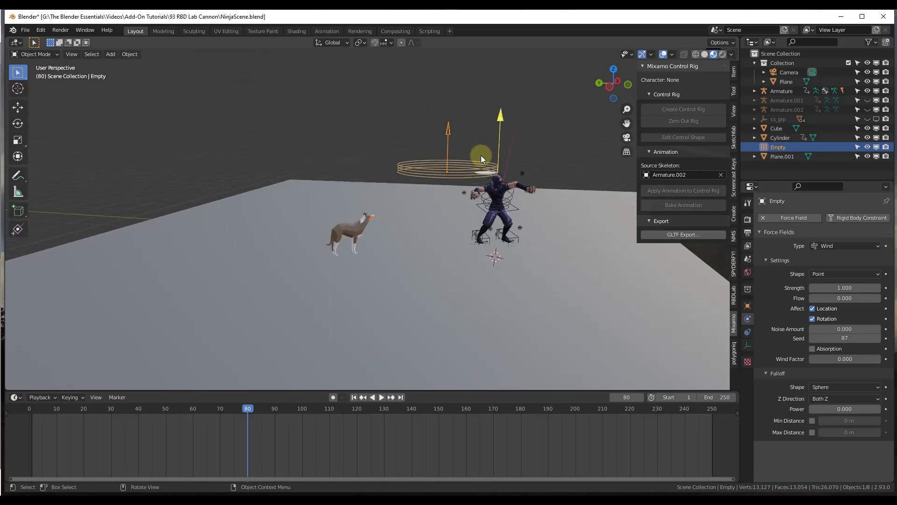
key(r)
key(x)
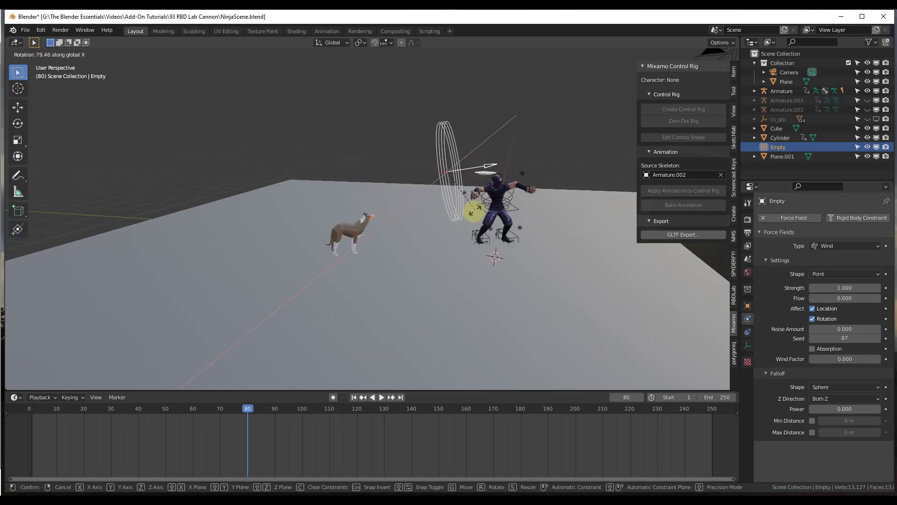
click(472, 219)
scroll(549, 194, up, 6)
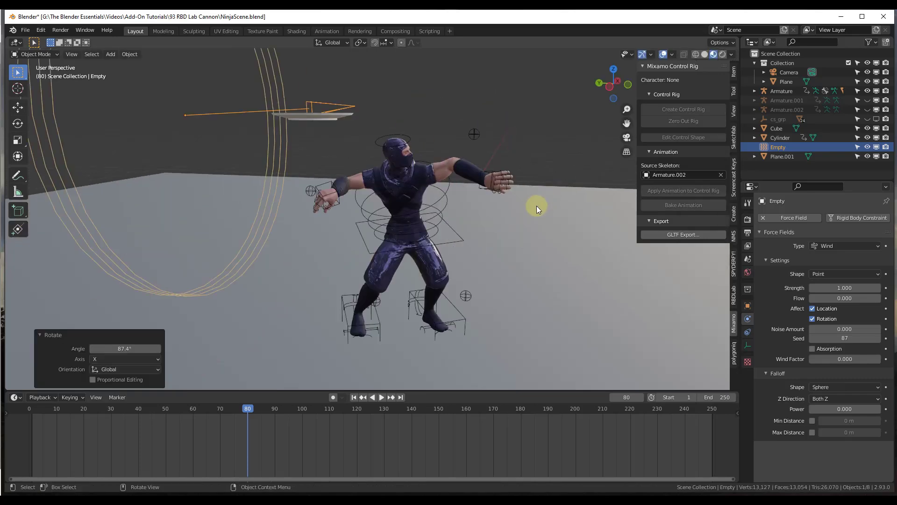
Step: At frame 79, set the wind field's strength to 0 and keyframe it
scroll(440, 206, down, 5)
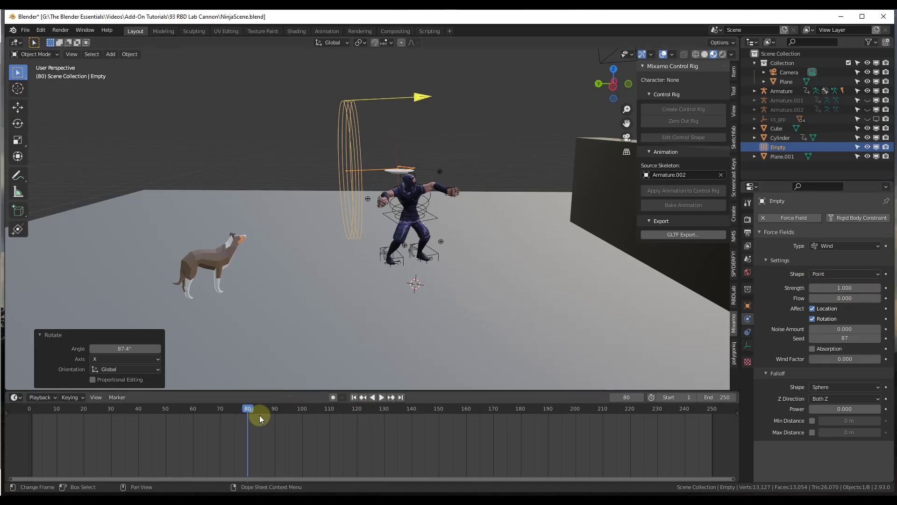
click(245, 408)
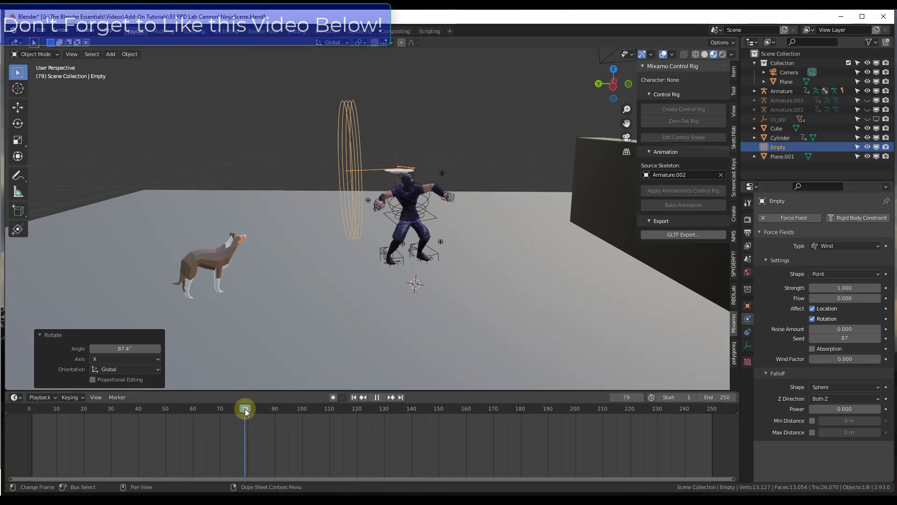
drag(861, 286, 788, 286)
click(861, 286)
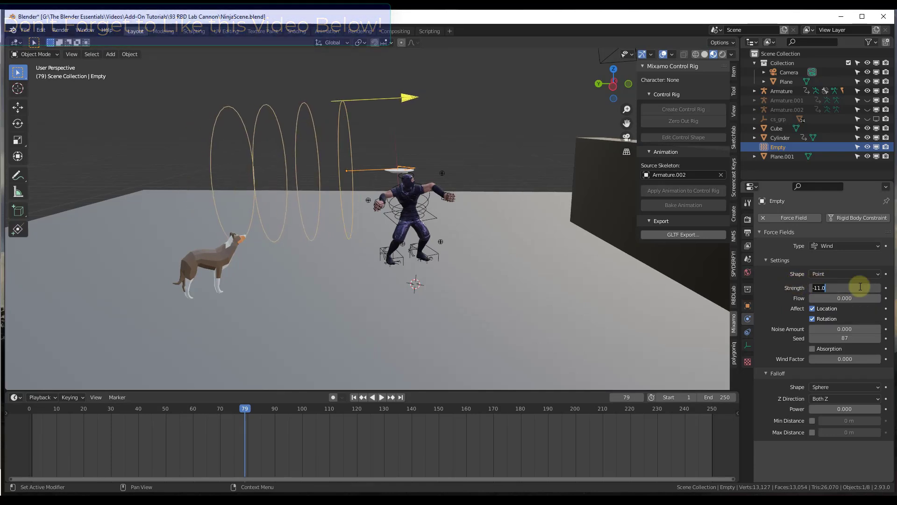
text(0)
key(Return)
click(886, 288)
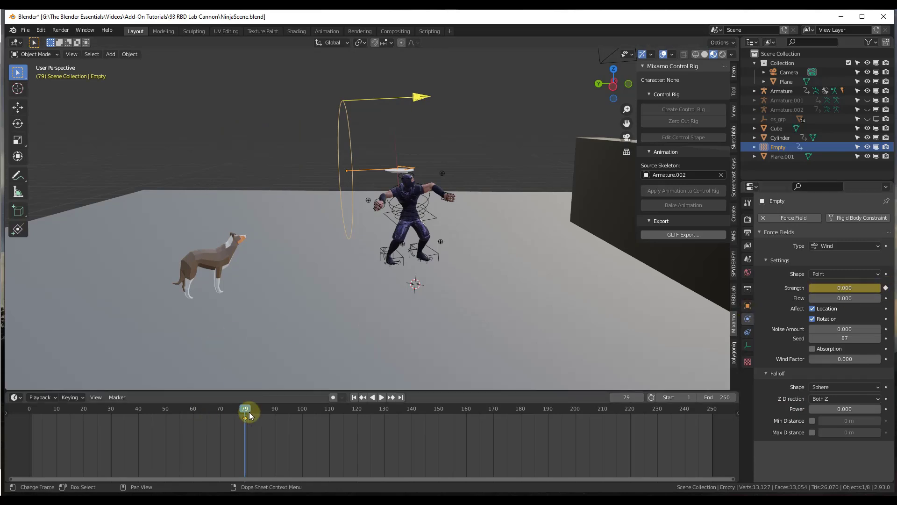
Step: At frame 80, set the wind field's strength to 100 and keyframe it
key(space)
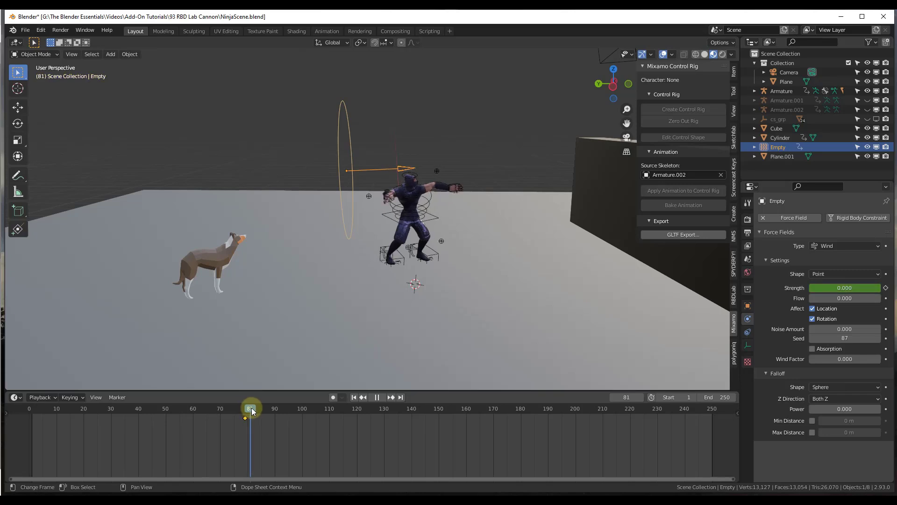
key(space)
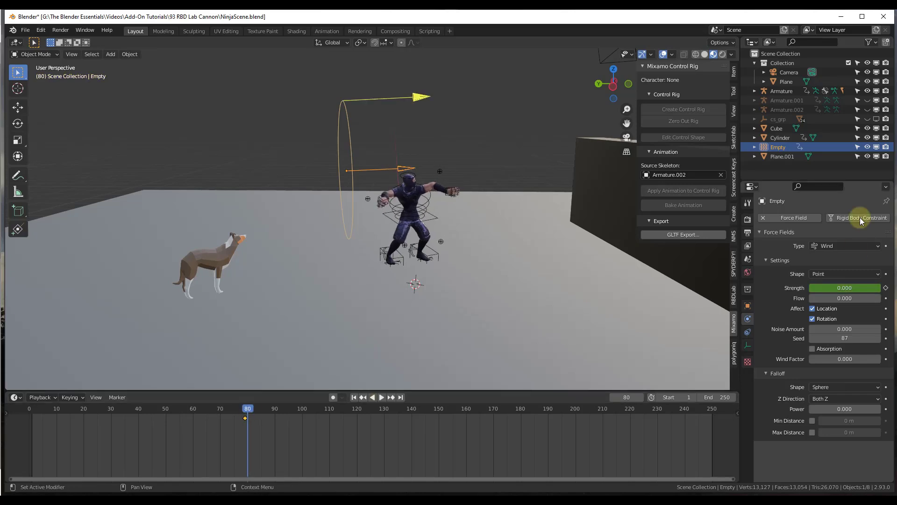
click(845, 287)
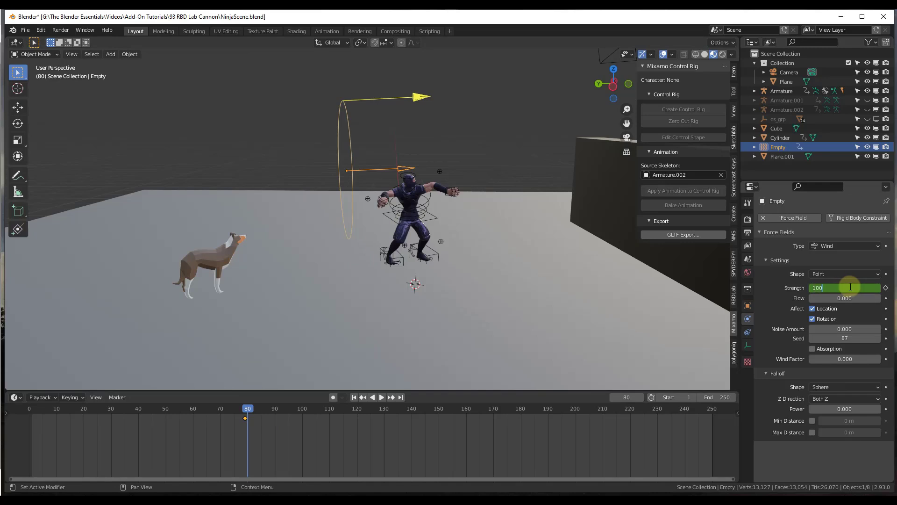
key(Return)
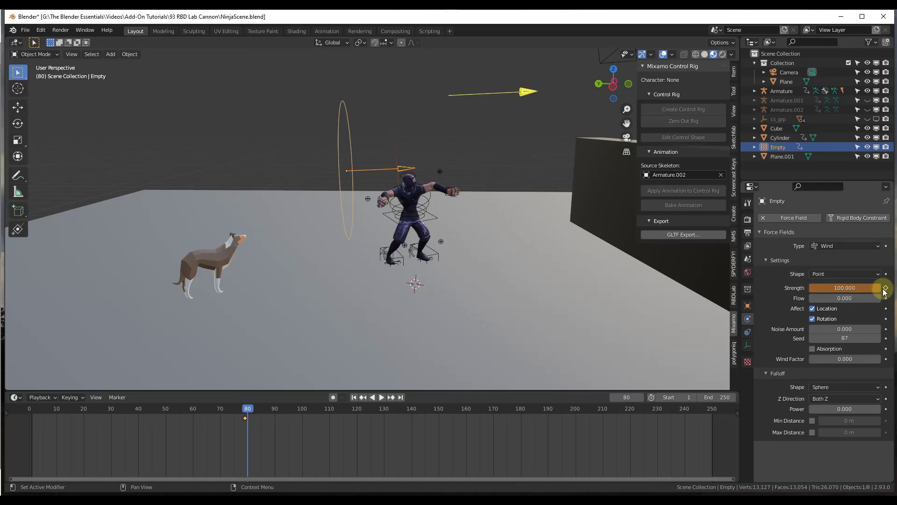
Step: Play the animation from frame 0 to check how the wind moves the plate
click(381, 397)
drag(249, 409, 9, 420)
key(space)
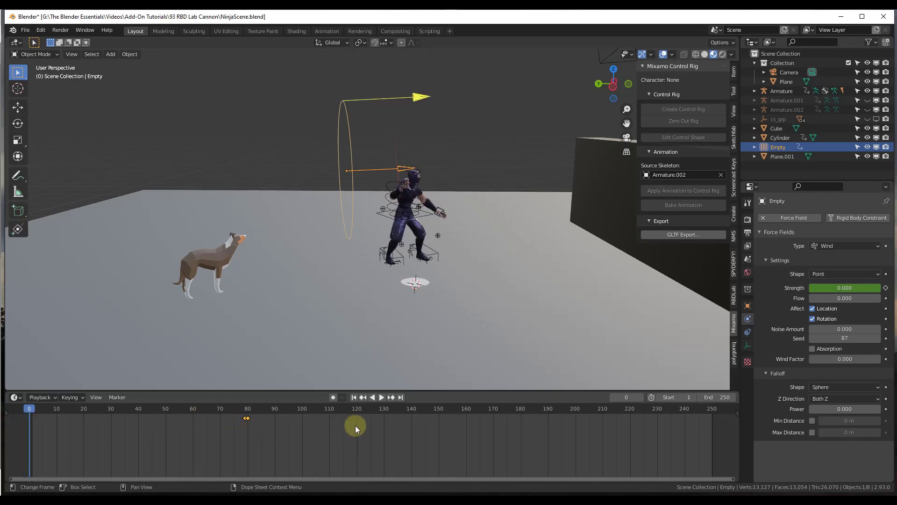
click(382, 397)
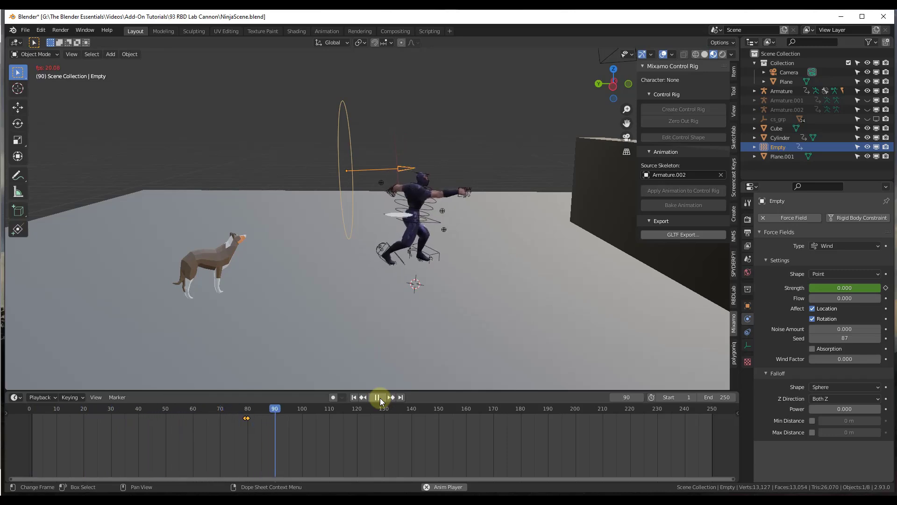
Step: Return to frame 80, set the wind field's strength to 10000 and keyframe it
drag(346, 410, 249, 416)
click(845, 288)
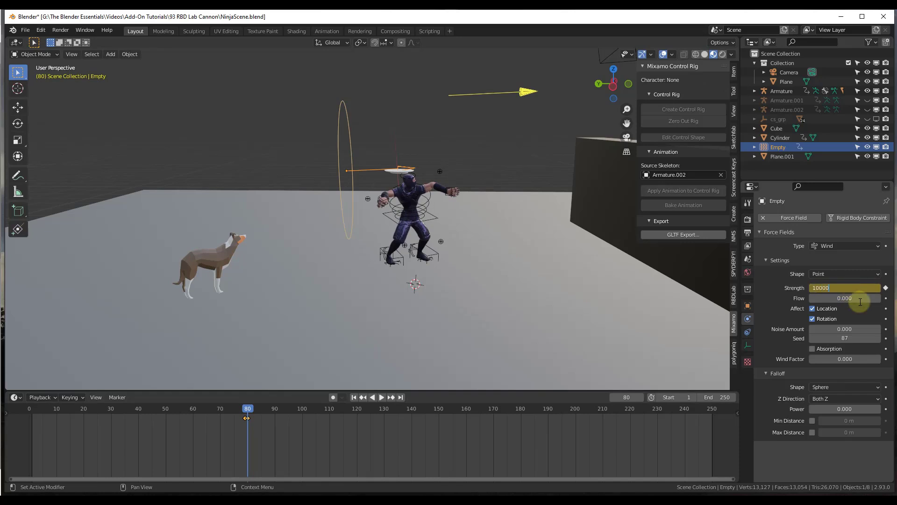
key(Return)
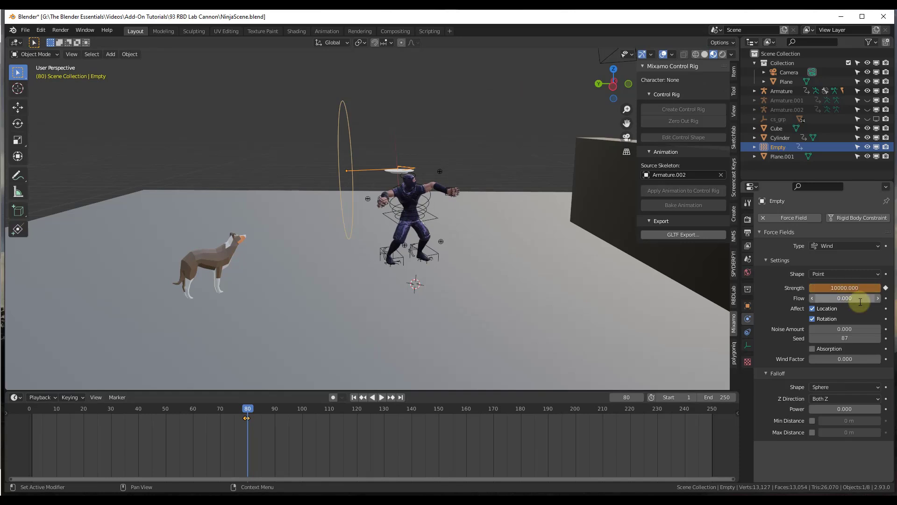
click(886, 288)
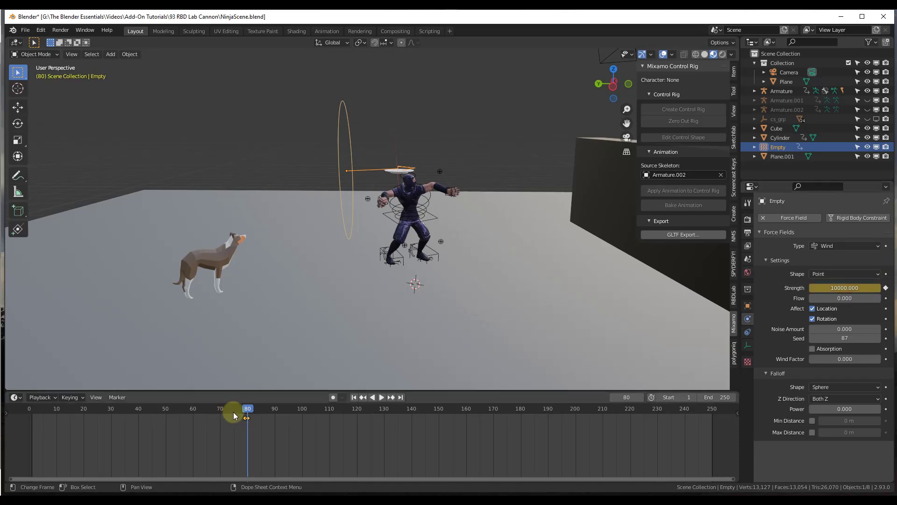
Step: Replay the animation from frame 0 and inspect the whole scene to find where the plate travels
drag(246, 411, 30, 411)
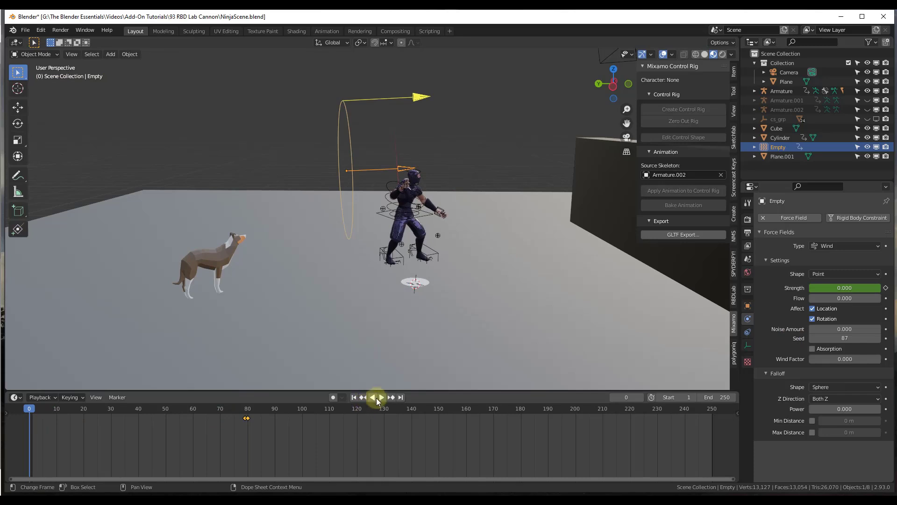
click(382, 398)
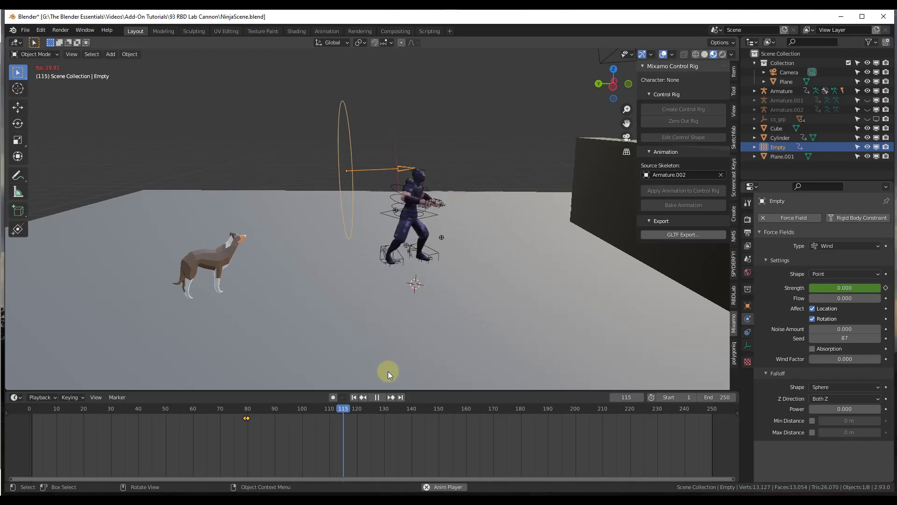
key(space)
middle_drag(407, 239, 401, 214)
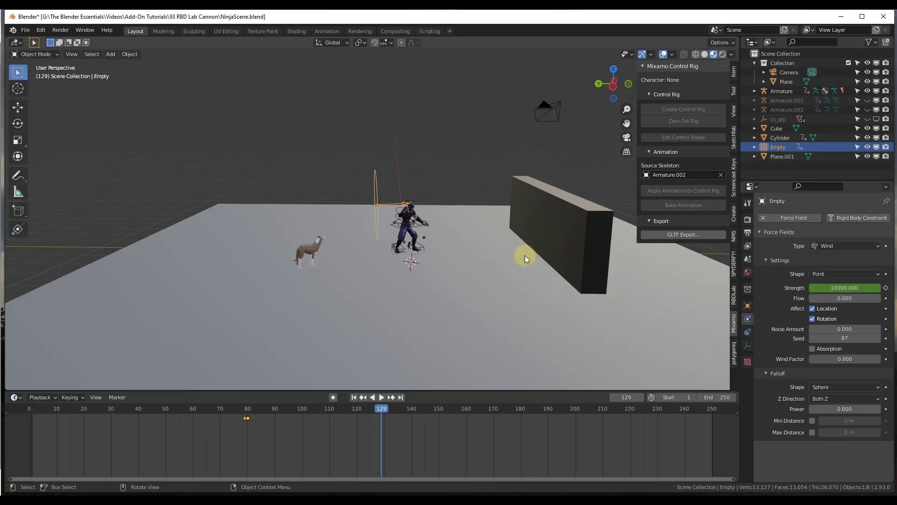
scroll(509, 256, down, 10)
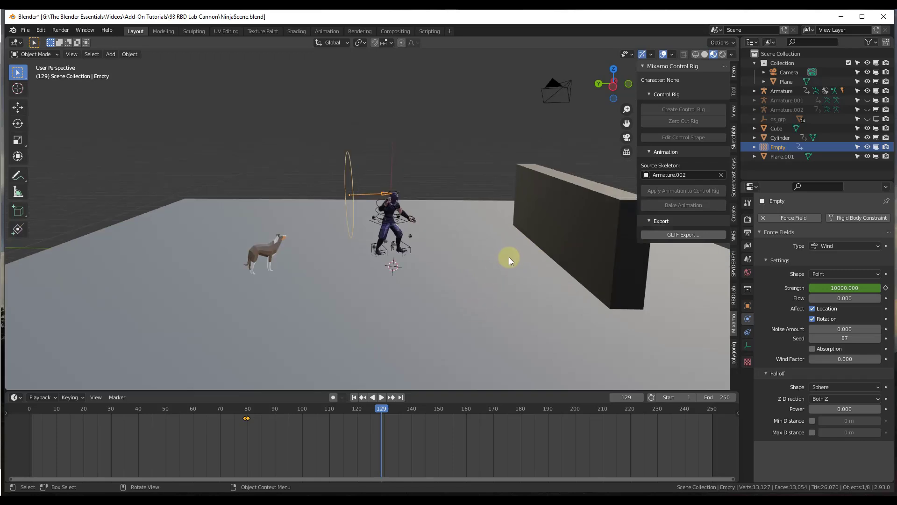
middle_drag(436, 240, 501, 244)
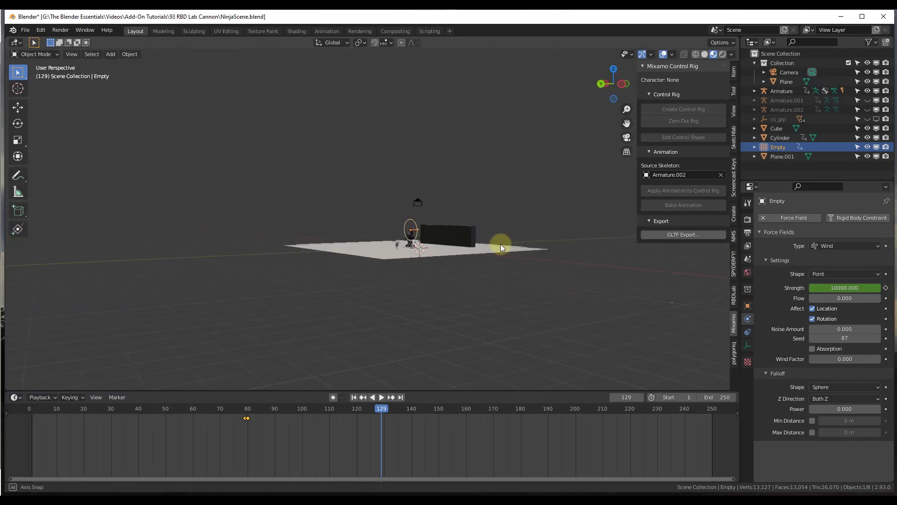
middle_drag(580, 268, 495, 260)
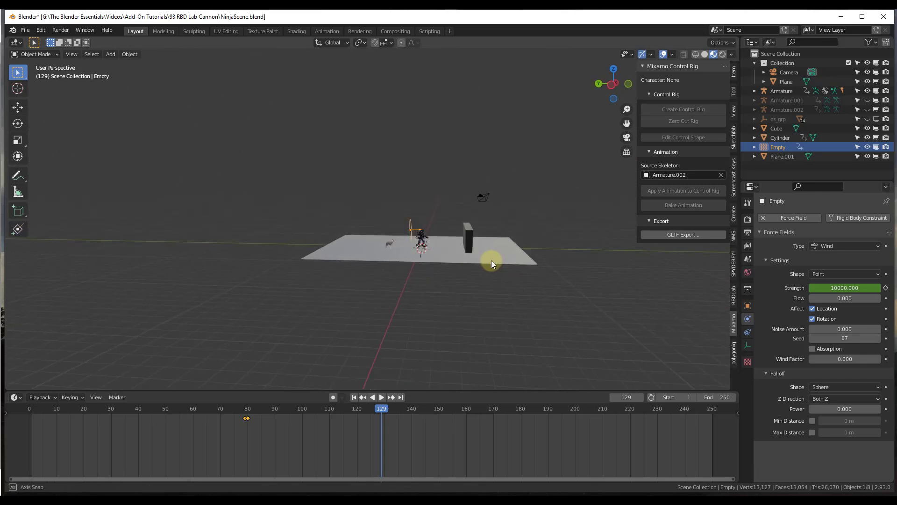
scroll(495, 259, up, 6)
scroll(423, 246, up, 4)
middle_drag(407, 244, 417, 244)
Step: Back at frame 0, add a rigid body to the floor plane and set its type to Passive
drag(380, 408, 29, 421)
middle_drag(398, 273, 503, 224)
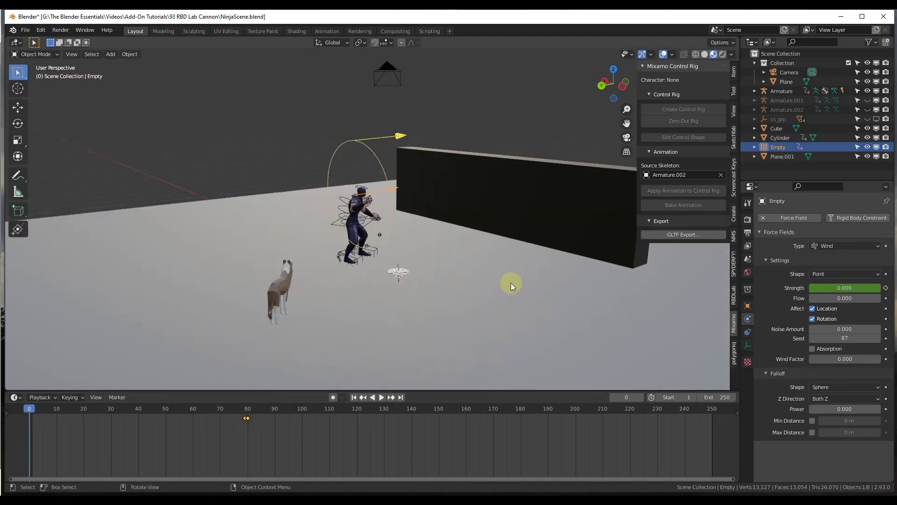
click(524, 287)
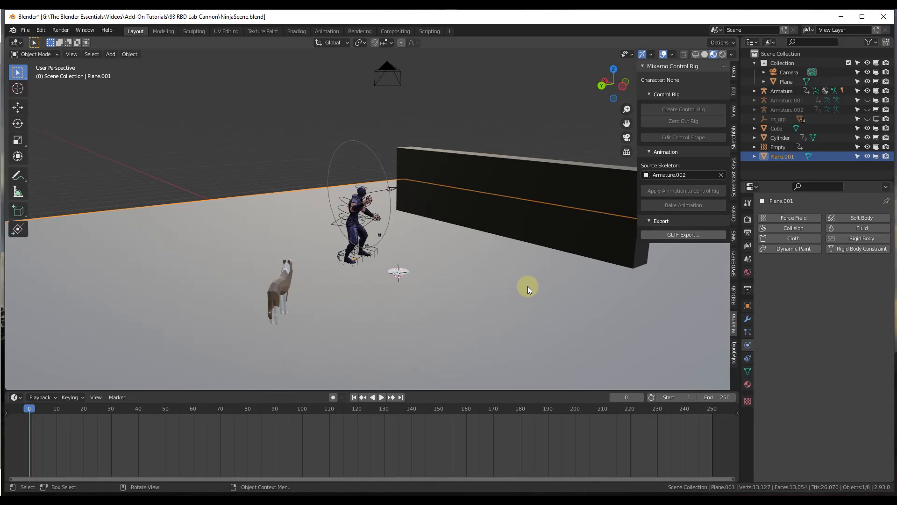
click(849, 239)
click(775, 262)
click(828, 277)
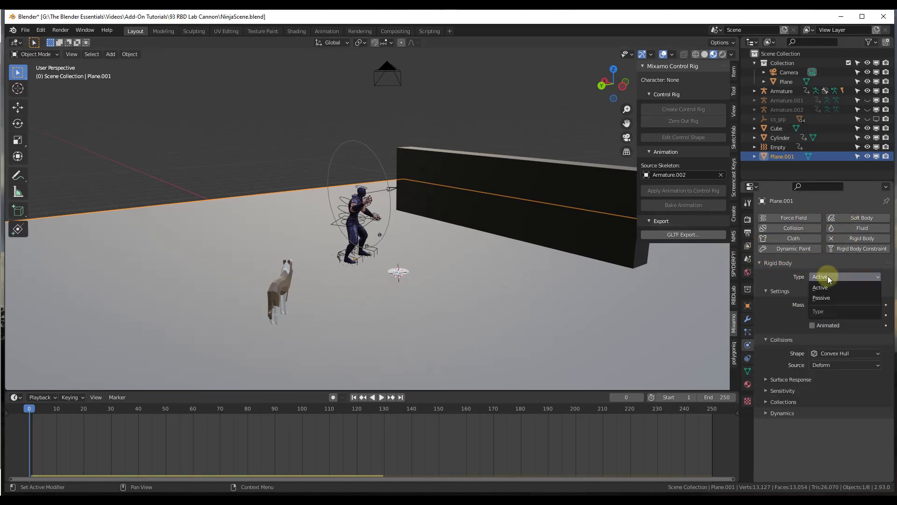
click(821, 298)
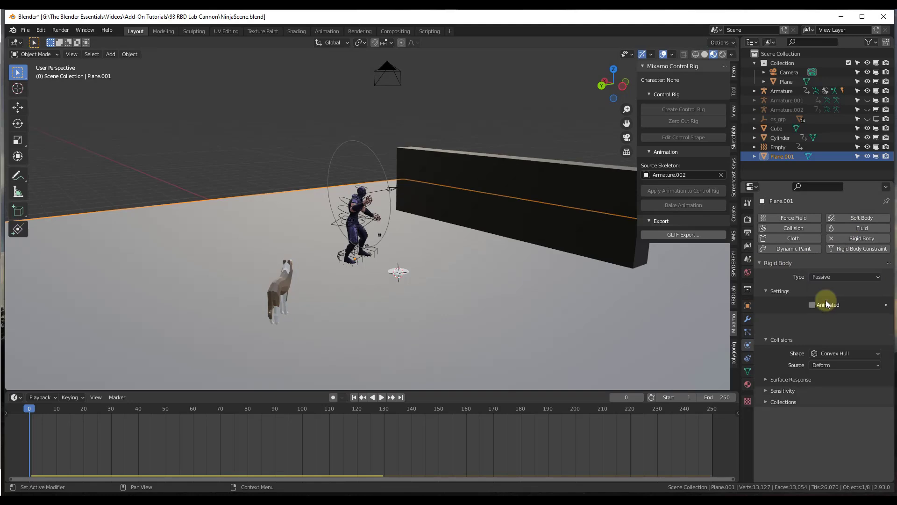
Step: Add a rigid body to the wall cube and set its type to Passive
click(588, 183)
click(856, 237)
click(826, 275)
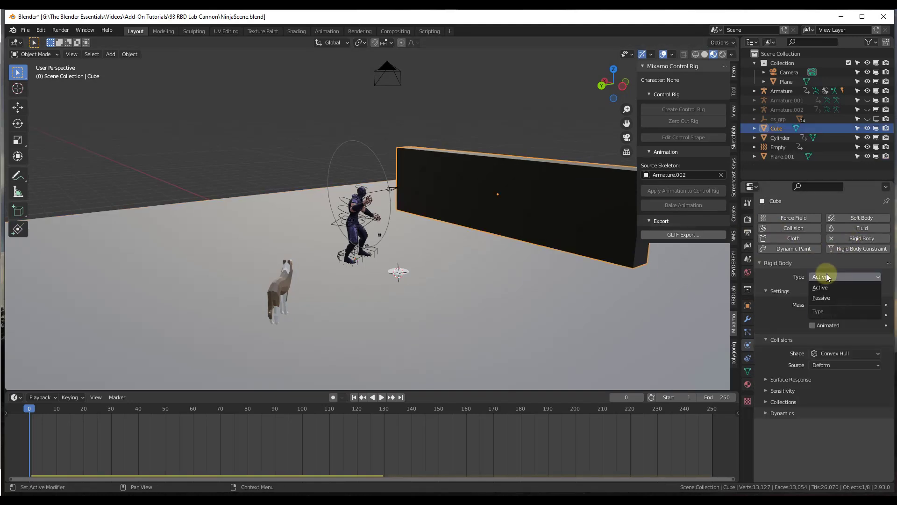
click(821, 298)
Step: Play the simulation from the start and examine how the plate collides with the wall, including from a closer view
middle_drag(496, 307, 421, 290)
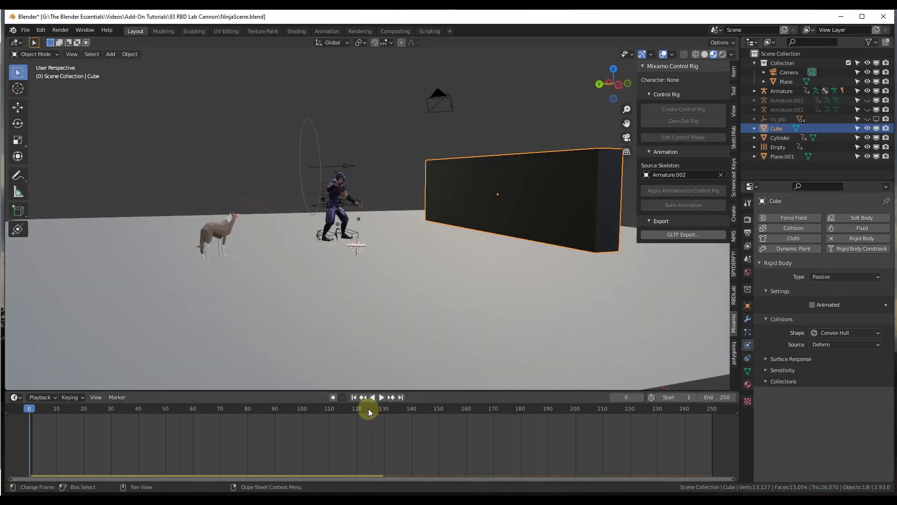
click(382, 398)
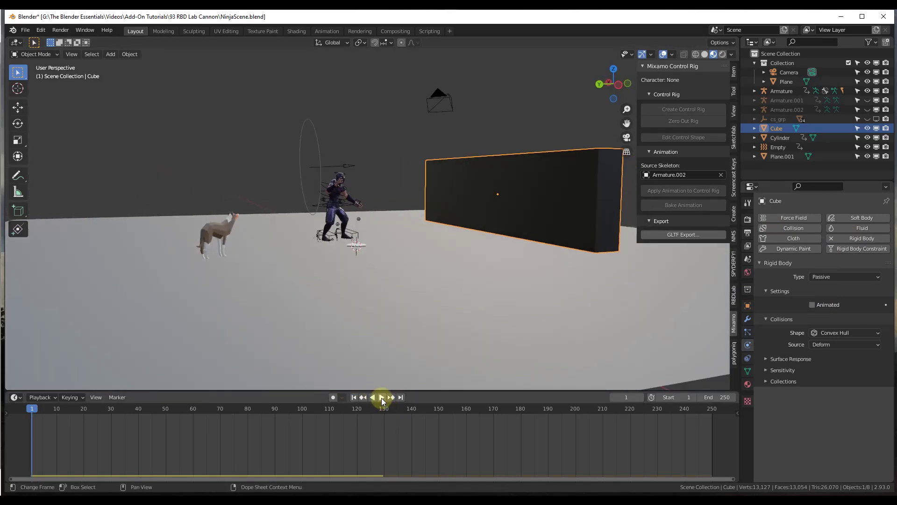
click(382, 397)
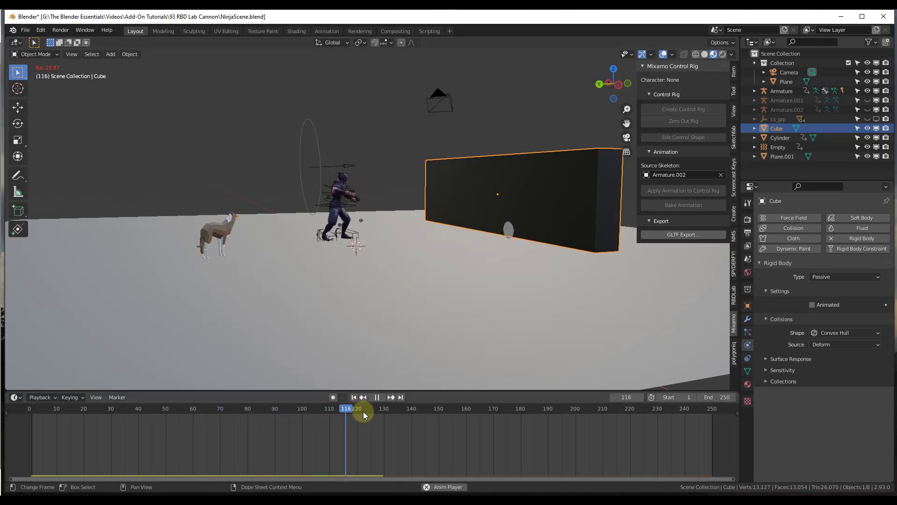
click(376, 397)
click(358, 397)
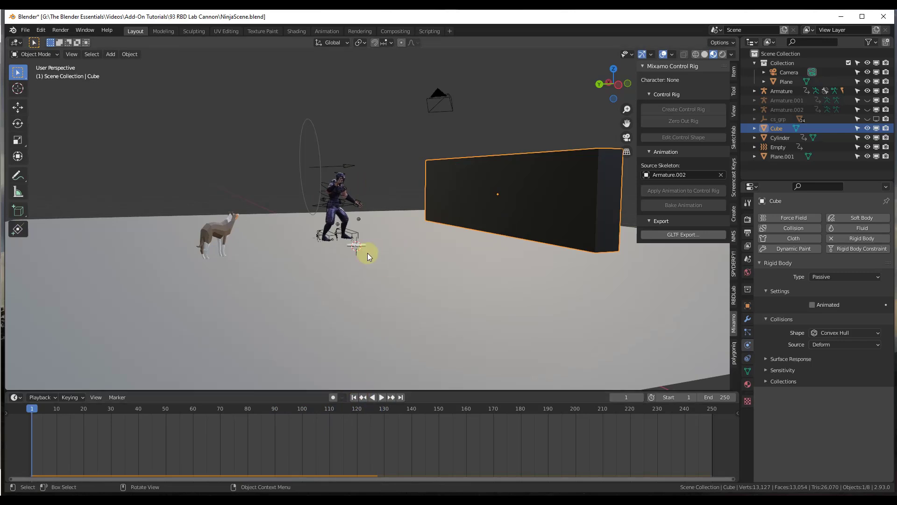
middle_drag(428, 257, 358, 208)
scroll(358, 208, up, 2)
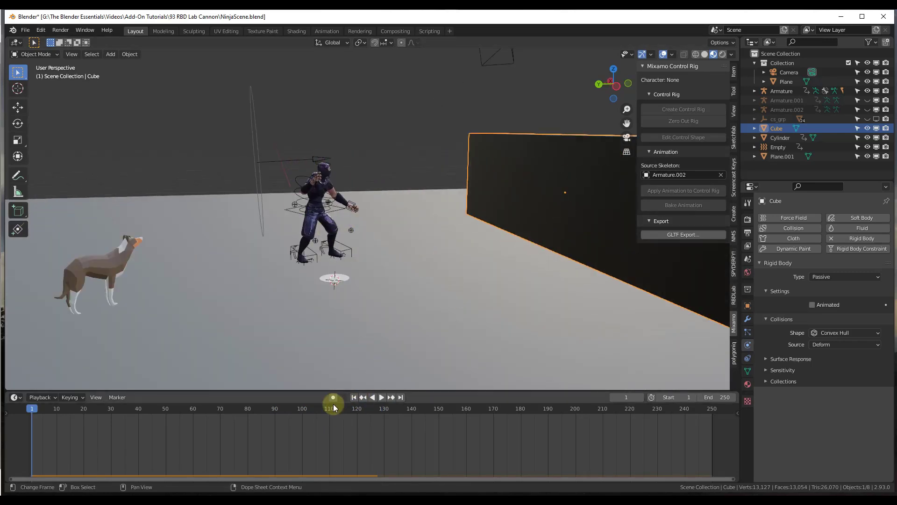
click(209, 408)
key(space)
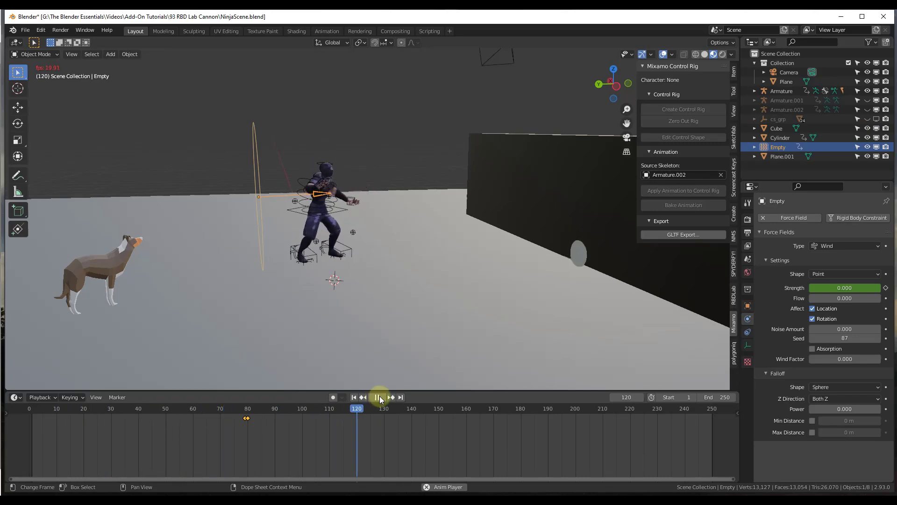
click(378, 397)
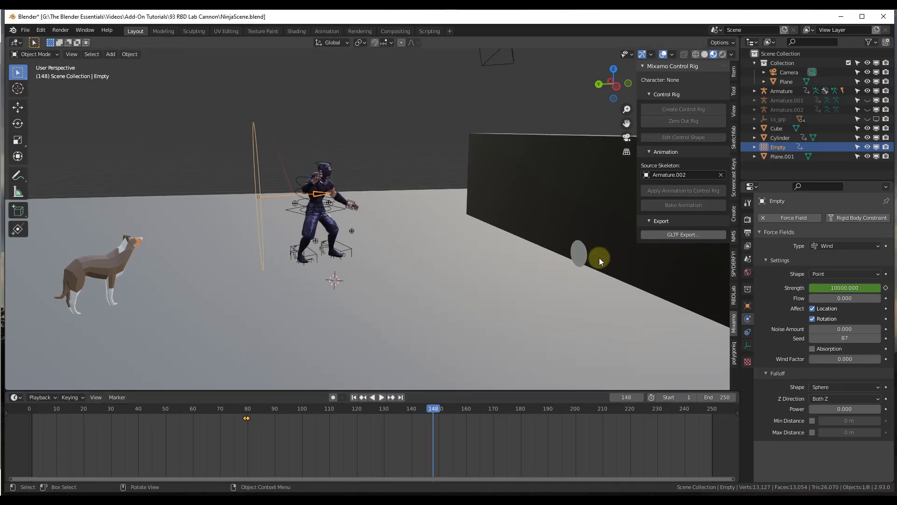
Step: Advance to frame 90 and keyframe the wind field's strength at 10000
drag(432, 409, 247, 402)
key(space)
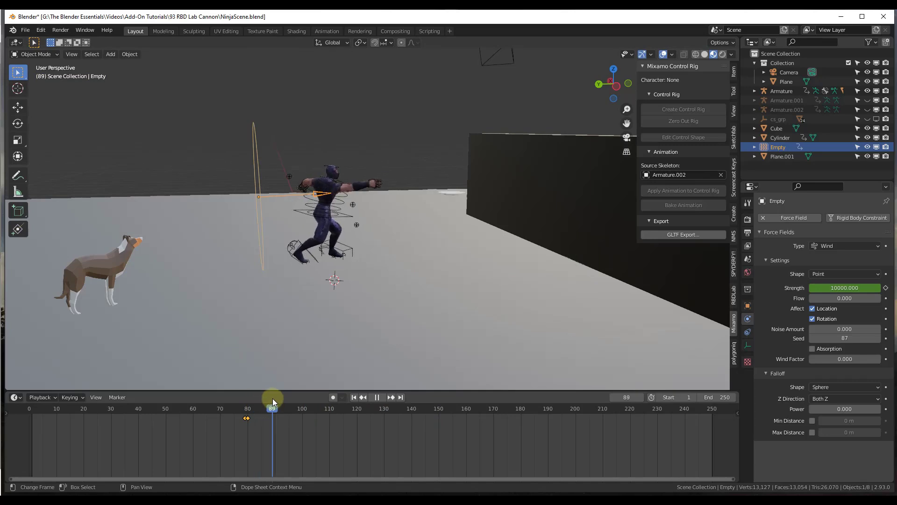
key(space)
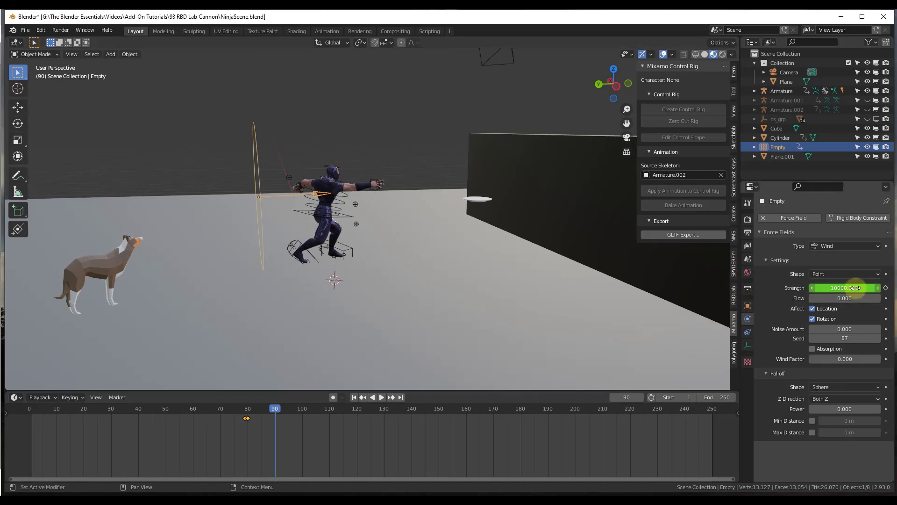
click(886, 290)
Step: At frame 91, set the wind field's strength to 0 and keyframe it
drag(274, 408, 278, 409)
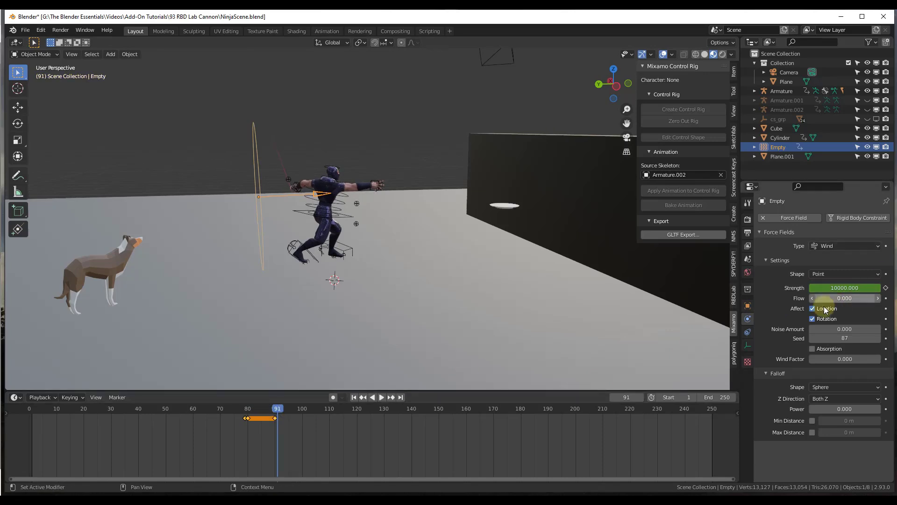
click(826, 288)
text(0)
key(Return)
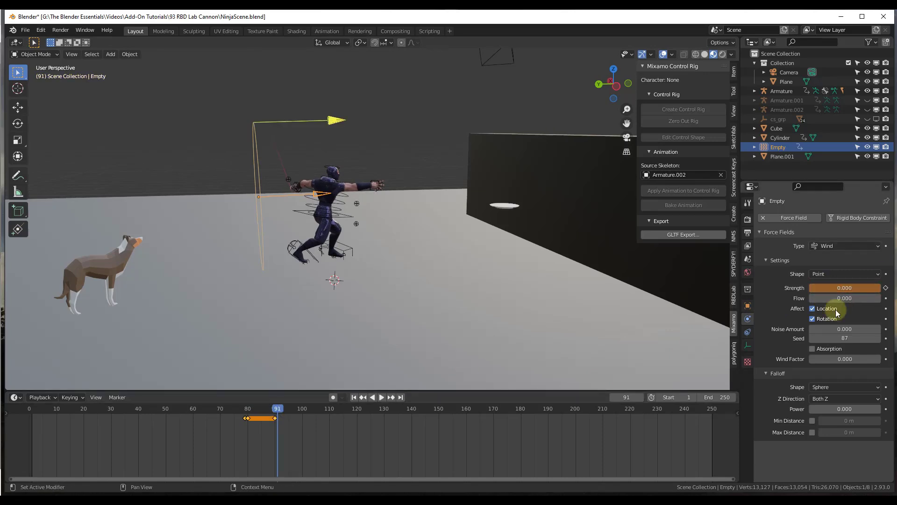
click(886, 288)
Step: Replay the simulation from the start to check how the plate hits the wall and drops once the wind stops
drag(277, 409, 8, 409)
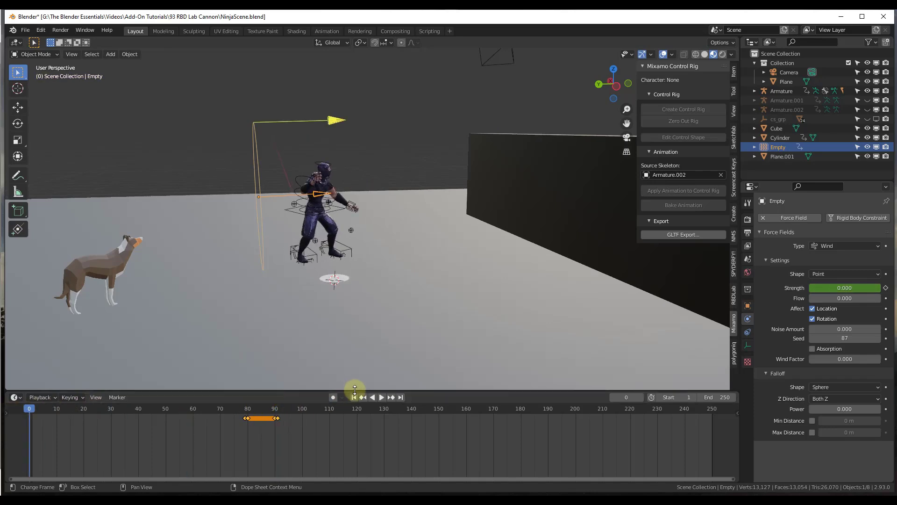
click(381, 398)
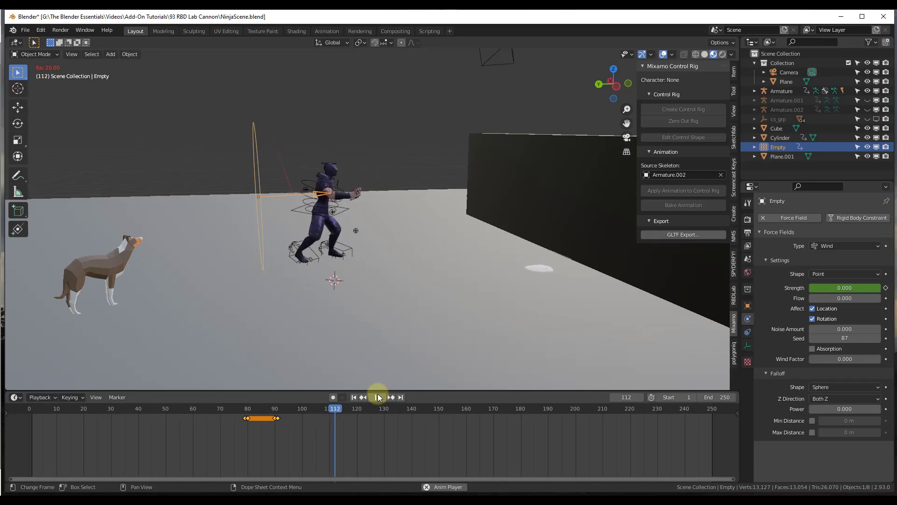
click(378, 397)
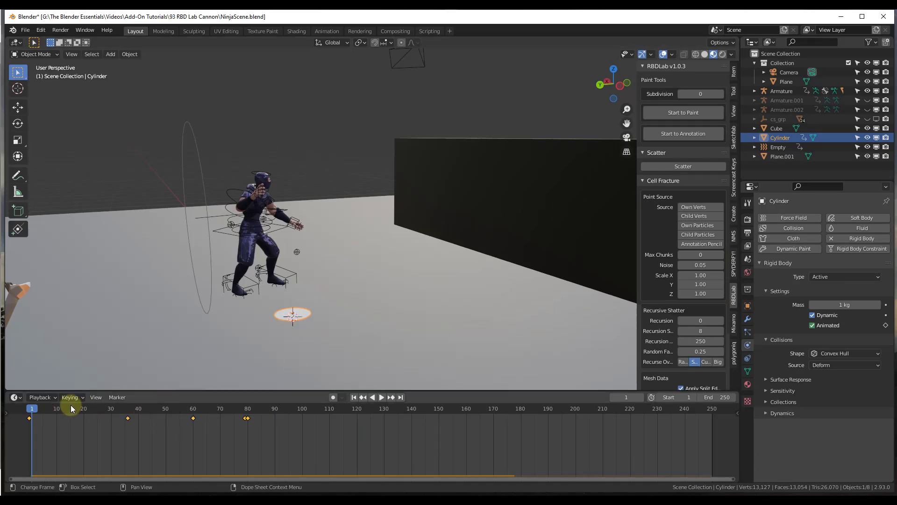
click(382, 396)
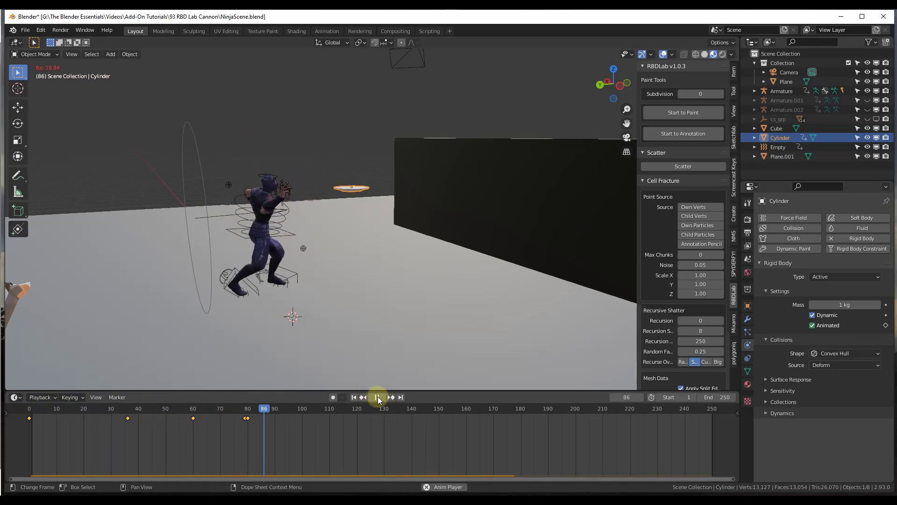
click(376, 397)
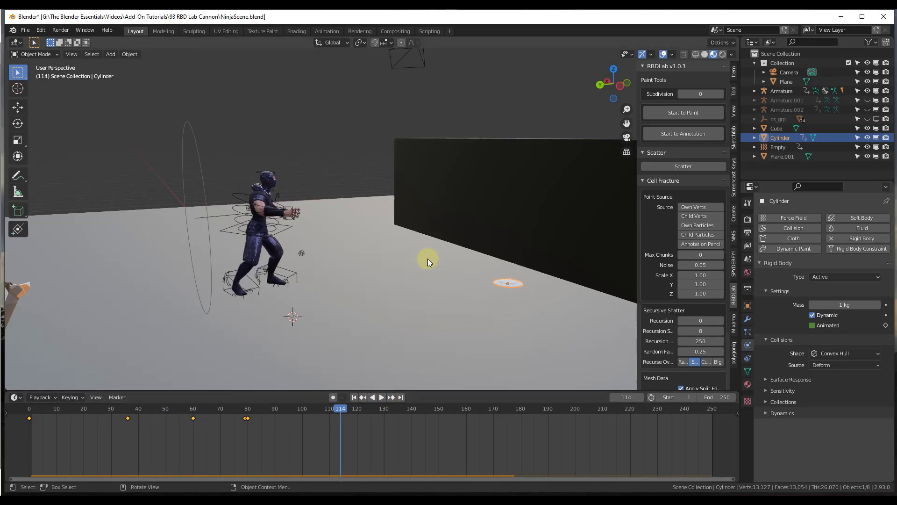